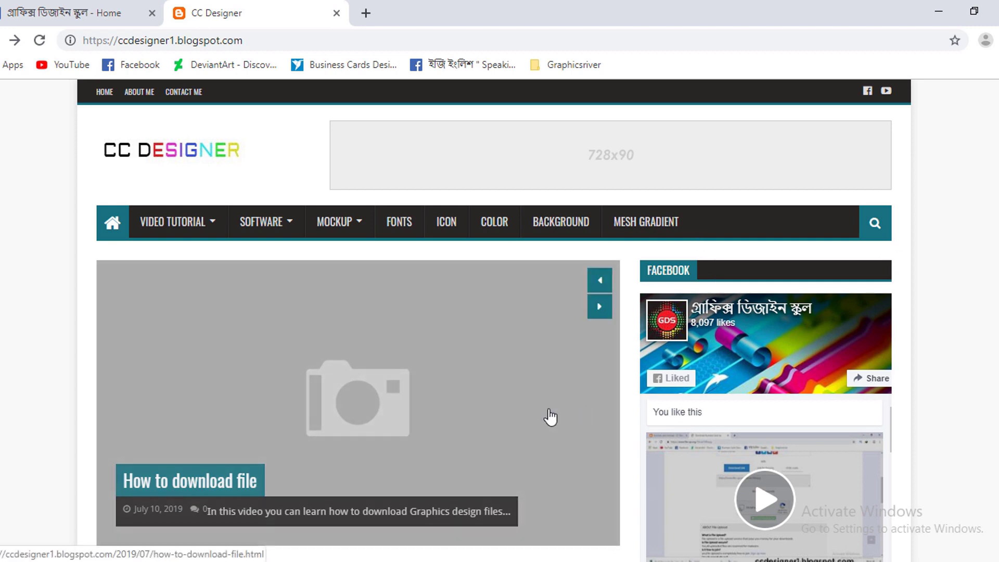
Scroll through the CC Designer blog page.
{"action": "scroll", "coordinate": [473, 361], "scroll_direction": "down", "scroll_amount": 8}
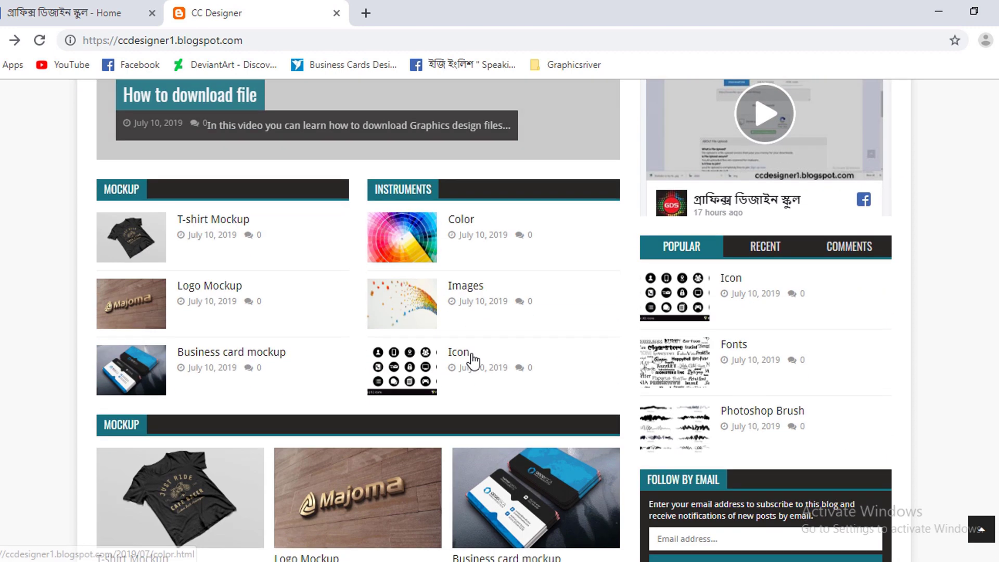
{"action": "scroll", "coordinate": [471, 359], "scroll_direction": "down", "scroll_amount": 15}
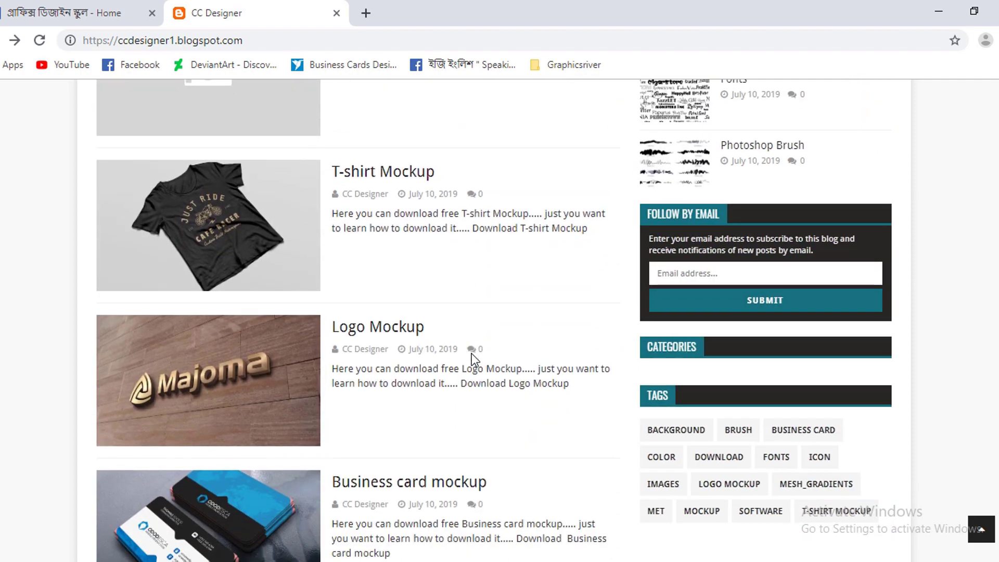
{"action": "scroll", "coordinate": [472, 354], "scroll_direction": "down", "scroll_amount": 5}
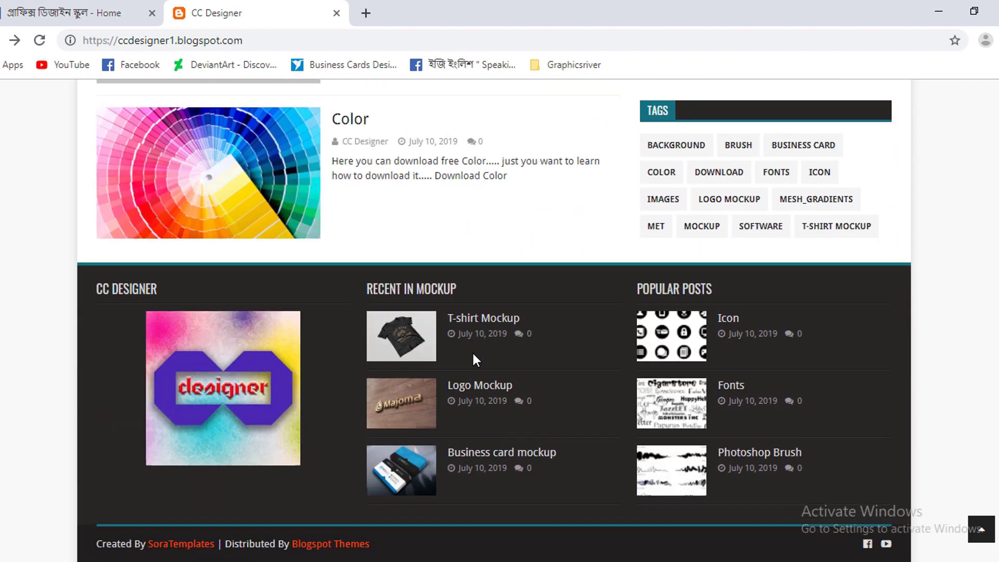
{"action": "scroll", "coordinate": [473, 354], "scroll_direction": "up", "scroll_amount": 15}
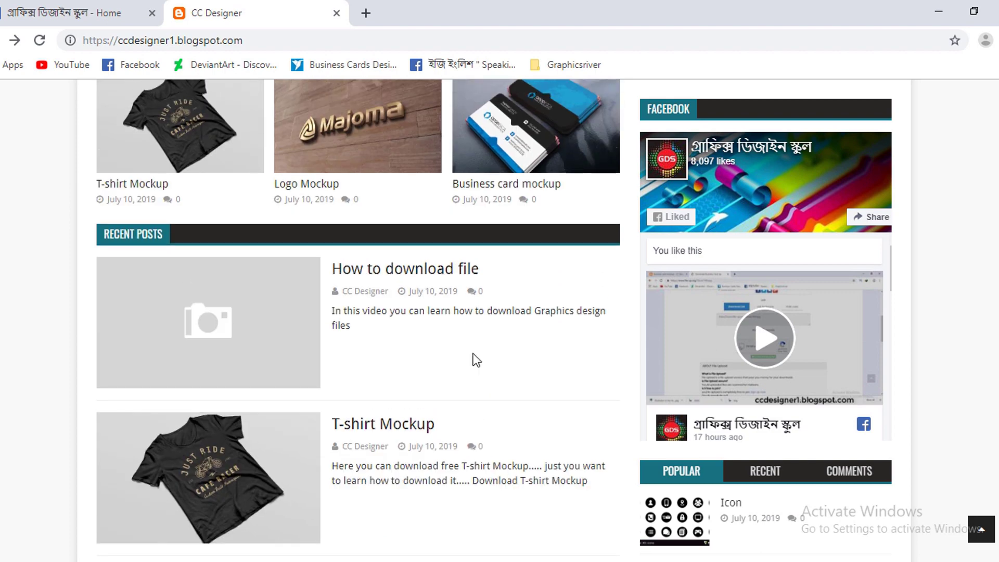
{"action": "scroll", "coordinate": [473, 354], "scroll_direction": "up", "scroll_amount": 10}
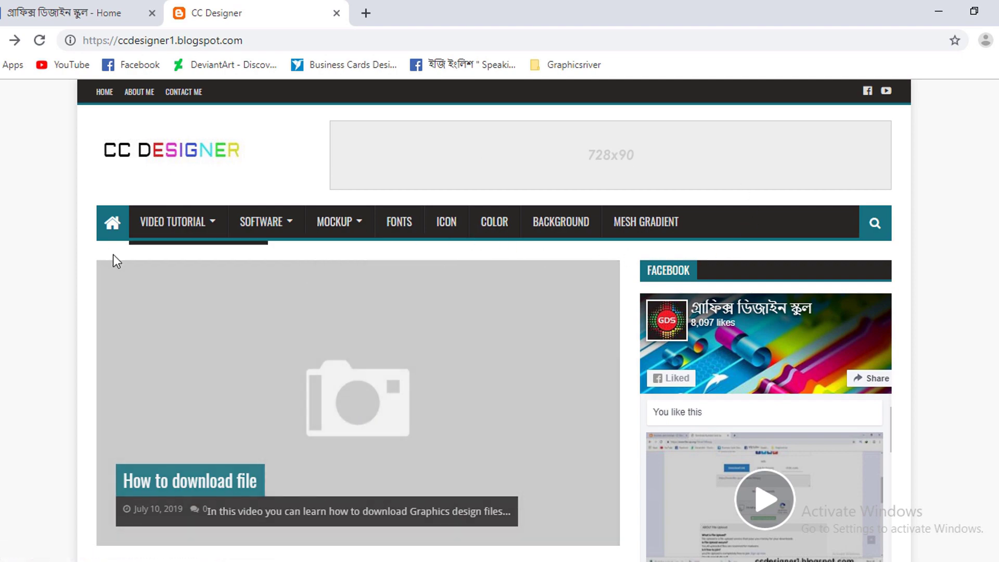
{"action": "scroll", "coordinate": [483, 333], "scroll_direction": "down", "scroll_amount": 6}
{"action": "scroll", "coordinate": [483, 334], "scroll_direction": "down", "scroll_amount": 6}
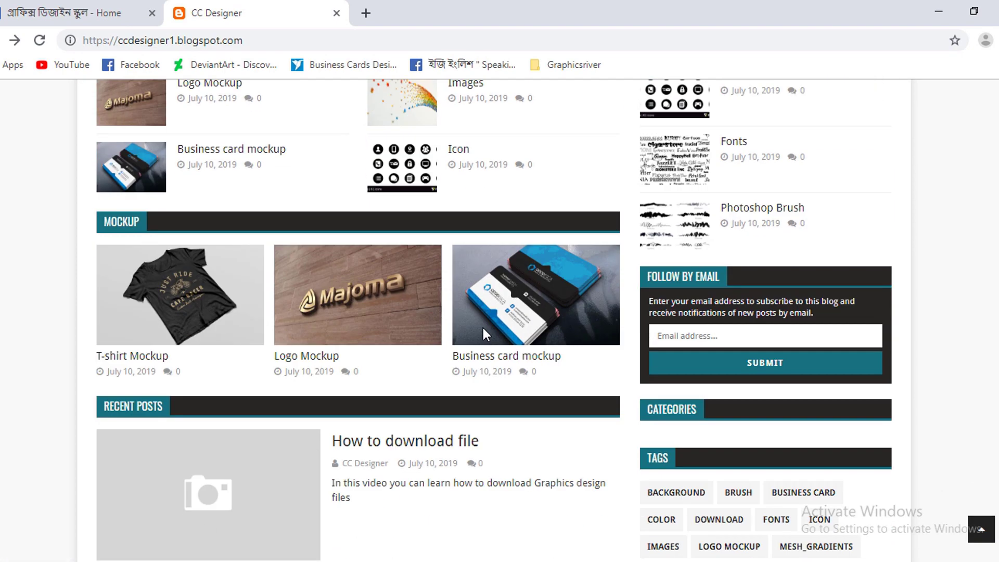
{"action": "scroll", "coordinate": [484, 333], "scroll_direction": "down", "scroll_amount": 20}
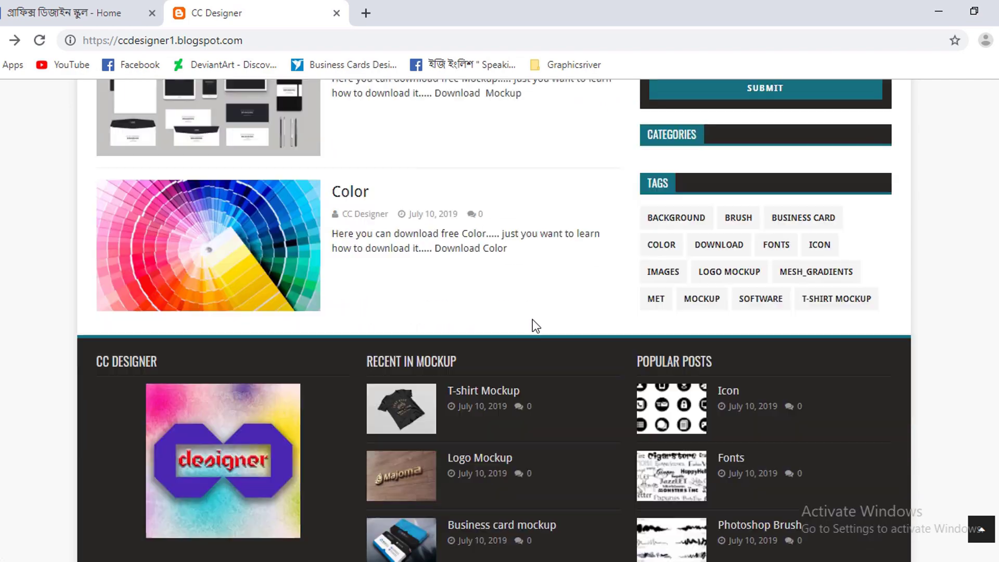
{"action": "scroll", "coordinate": [510, 305], "scroll_direction": "up", "scroll_amount": 20}
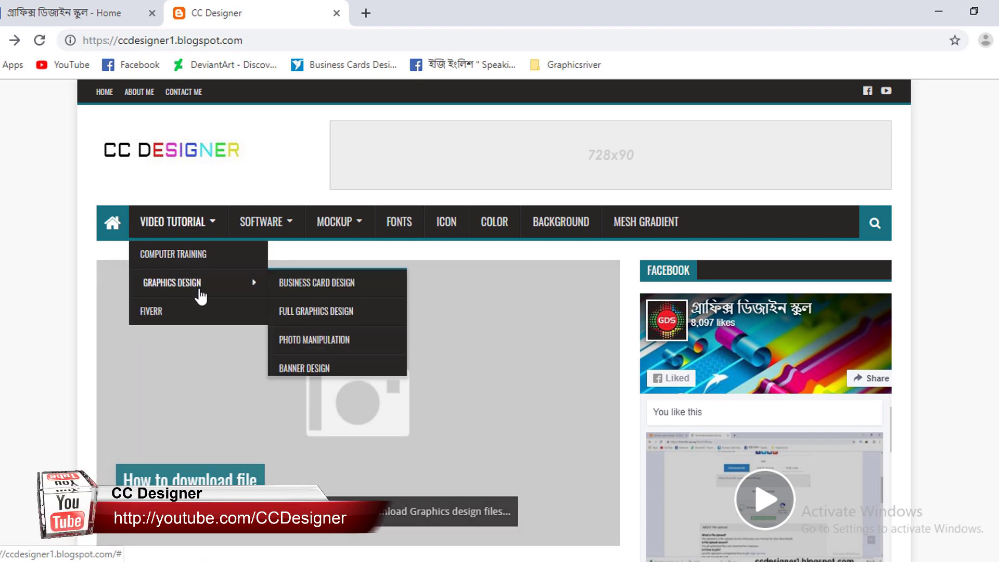
{"action": "mouse_move", "coordinate": [179, 284]}
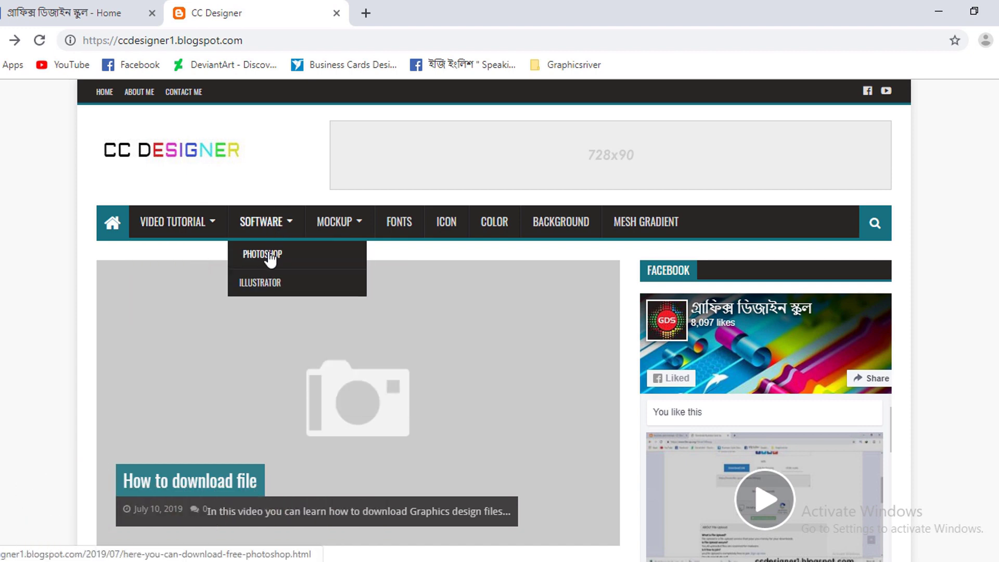
{"action": "mouse_move", "coordinate": [353, 229]}
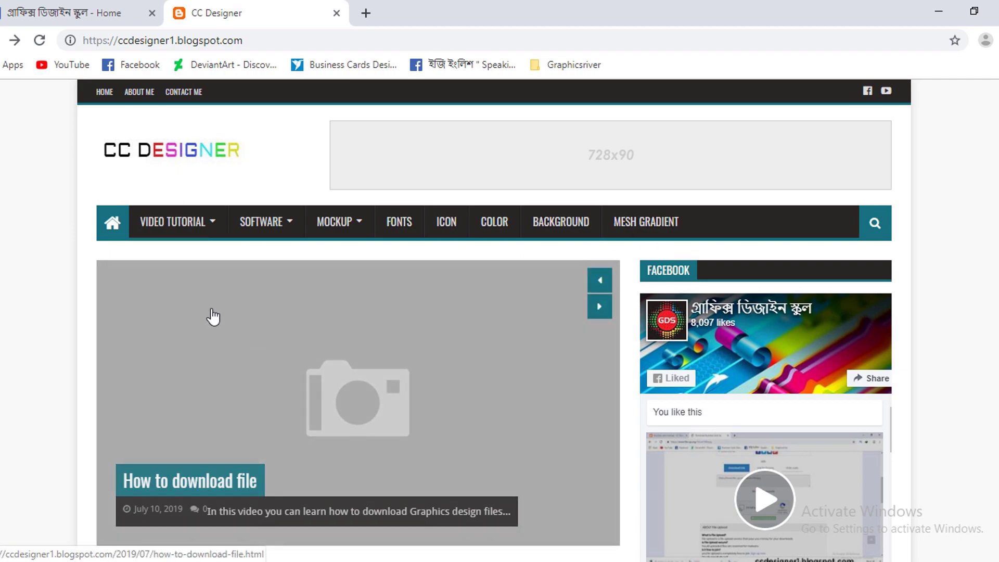
{"action": "scroll", "coordinate": [241, 312], "scroll_direction": "down", "scroll_amount": 10}
{"action": "scroll", "coordinate": [278, 315], "scroll_direction": "down", "scroll_amount": 9}
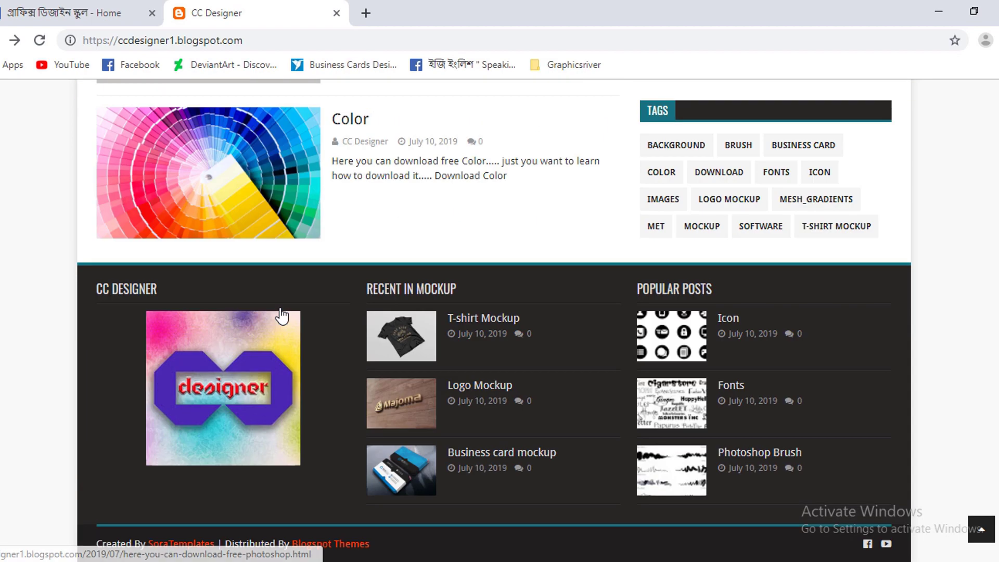
{"action": "scroll", "coordinate": [280, 314], "scroll_direction": "up", "scroll_amount": 13}
{"action": "scroll", "coordinate": [276, 312], "scroll_direction": "up", "scroll_amount": 5}
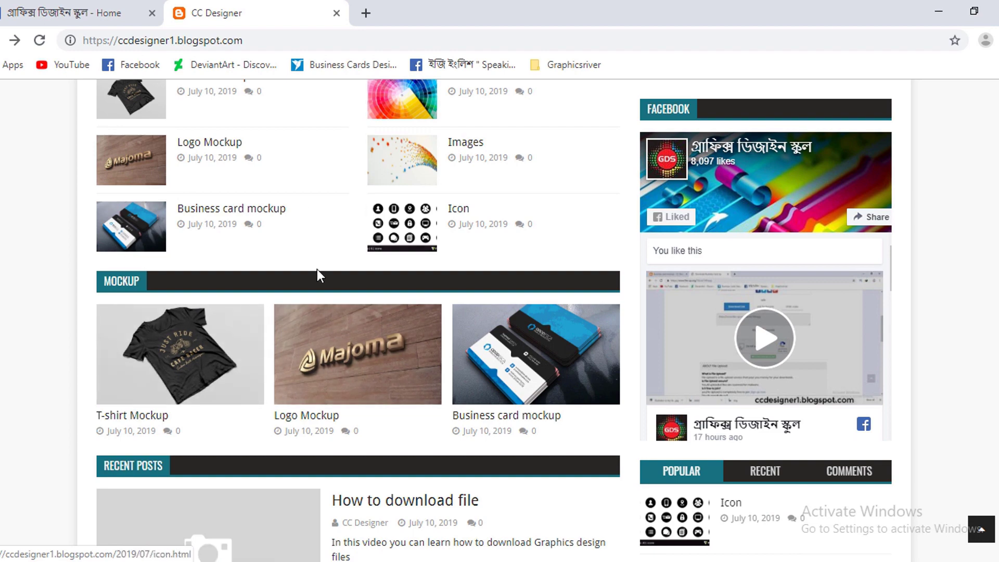
{"action": "scroll", "coordinate": [307, 297], "scroll_direction": "up", "scroll_amount": 8}
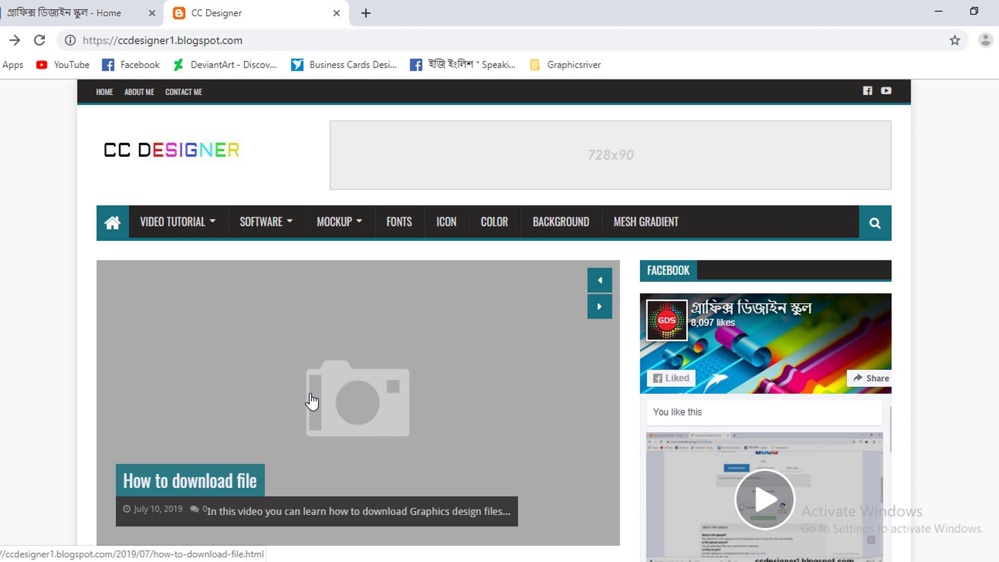
Check the Facebook page, then return to the CC Designer blog and browse it.
{"action": "left_click", "coordinate": [70, 9]}
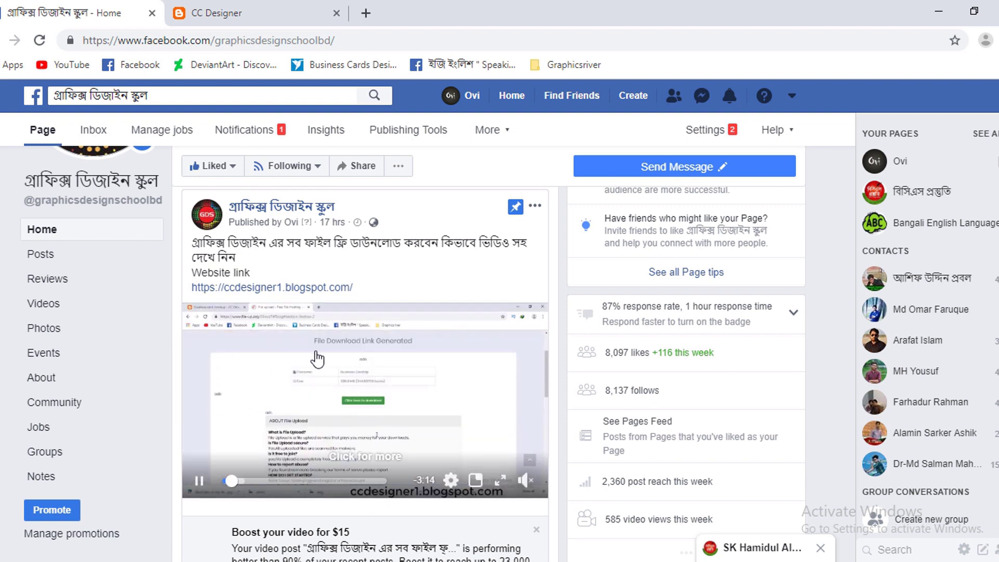
{"action": "left_click", "coordinate": [238, 8]}
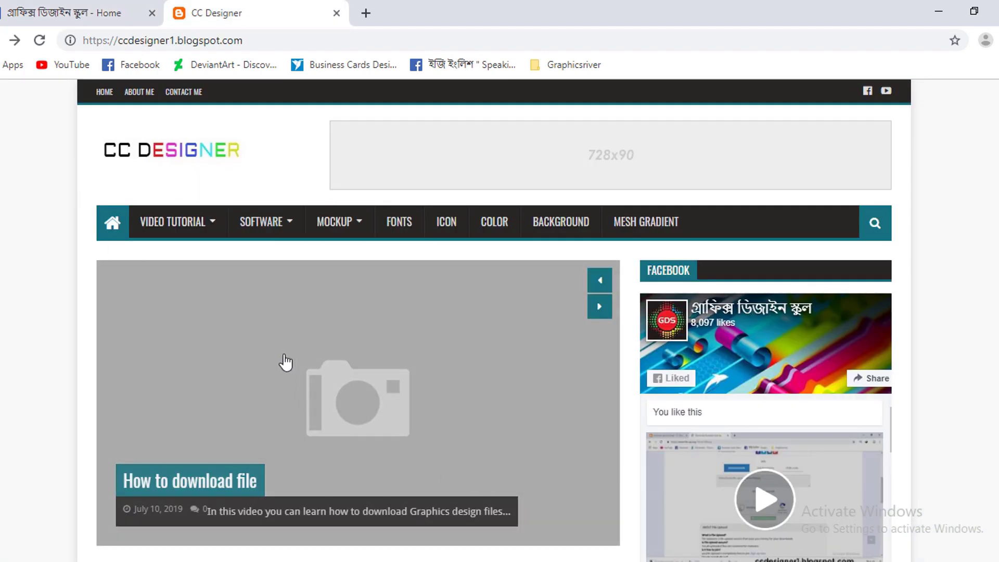
{"action": "scroll", "coordinate": [444, 292], "scroll_direction": "down", "scroll_amount": 15}
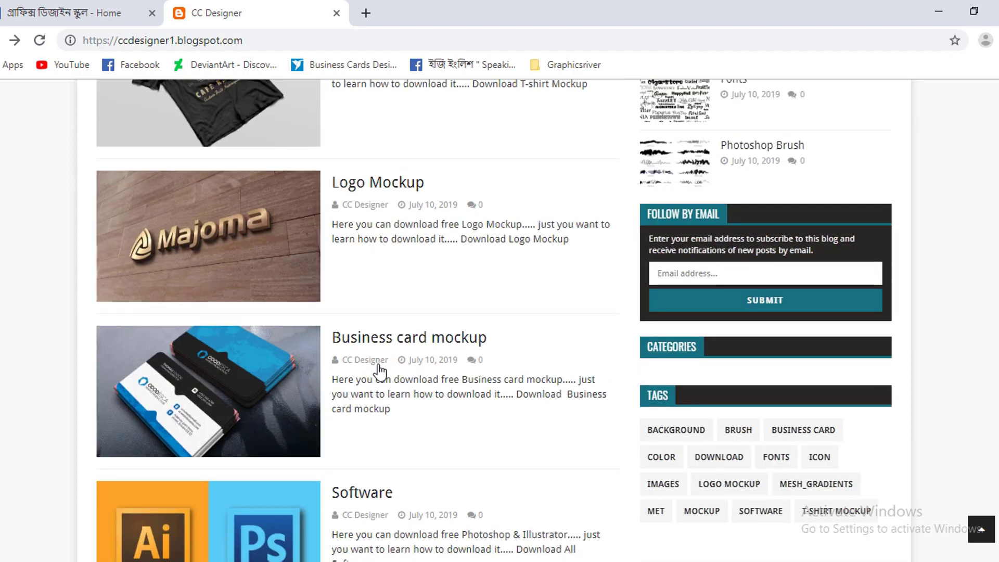
{"action": "scroll", "coordinate": [380, 371], "scroll_direction": "down", "scroll_amount": 9}
{"action": "scroll", "coordinate": [360, 379], "scroll_direction": "up", "scroll_amount": 11}
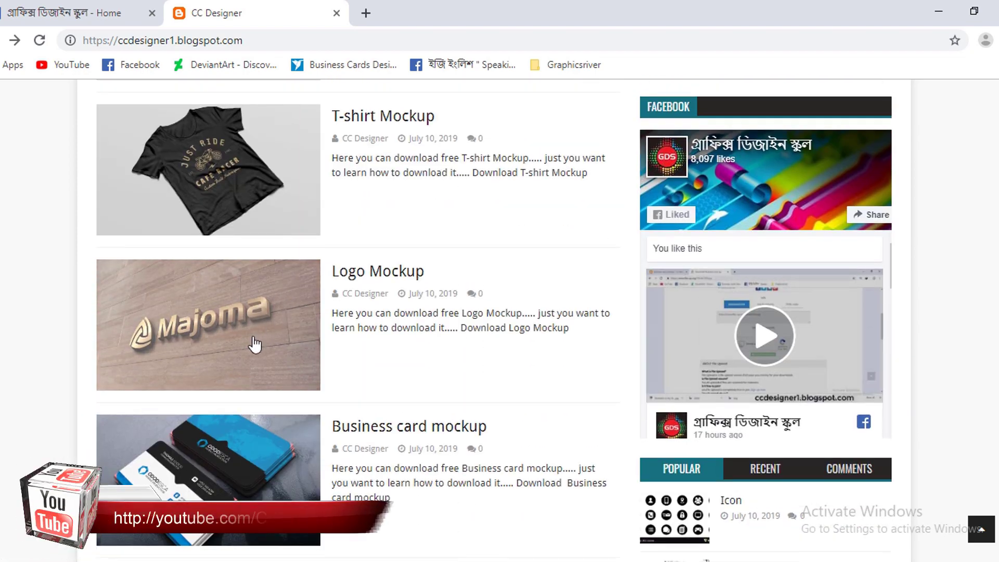
{"action": "scroll", "coordinate": [271, 375], "scroll_direction": "up", "scroll_amount": 6}
{"action": "scroll", "coordinate": [326, 327], "scroll_direction": "up", "scroll_amount": 10}
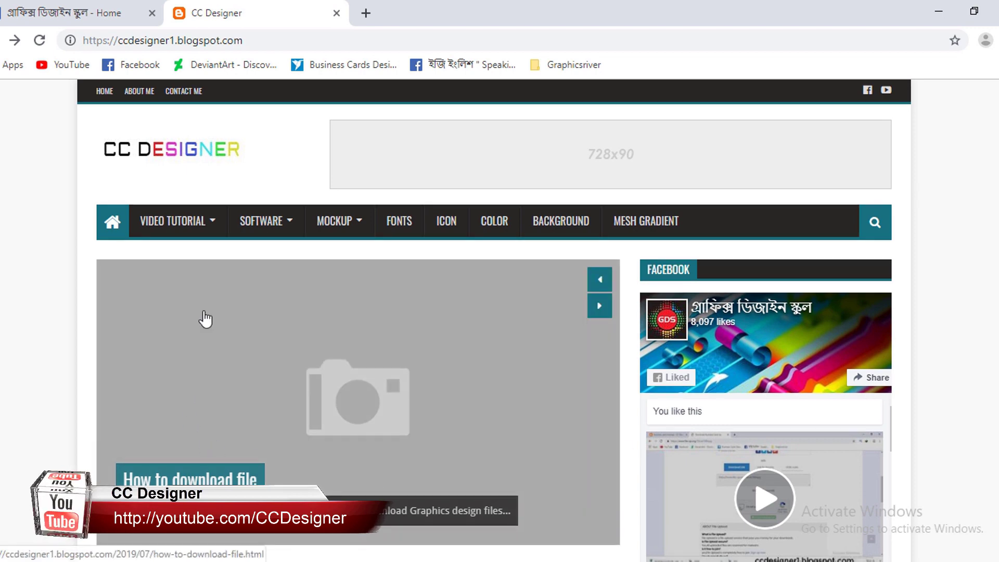
{"action": "scroll", "coordinate": [206, 318], "scroll_direction": "down", "scroll_amount": 1}
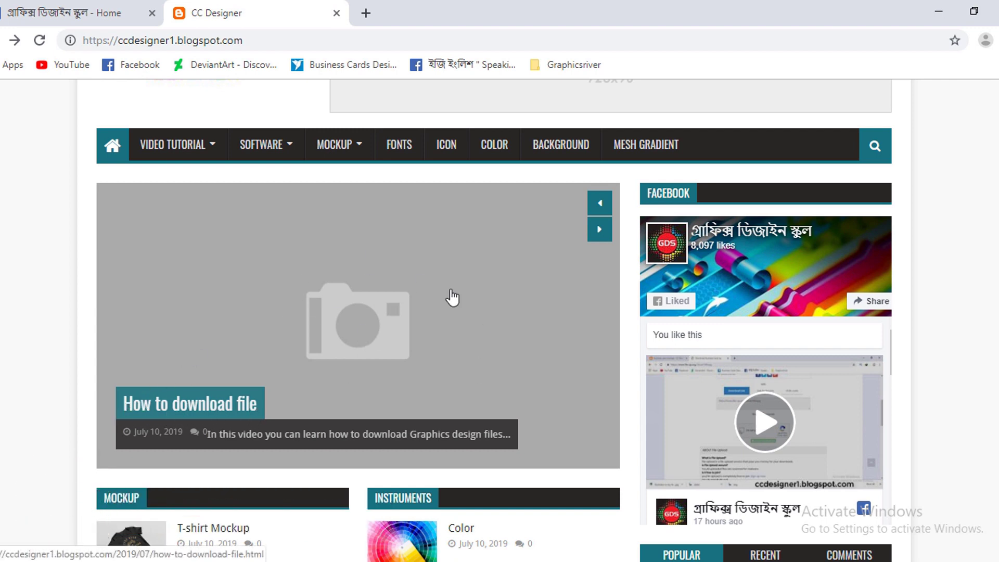
Read the How to download file post, then go back to the blog home page.
{"action": "left_click", "coordinate": [385, 284]}
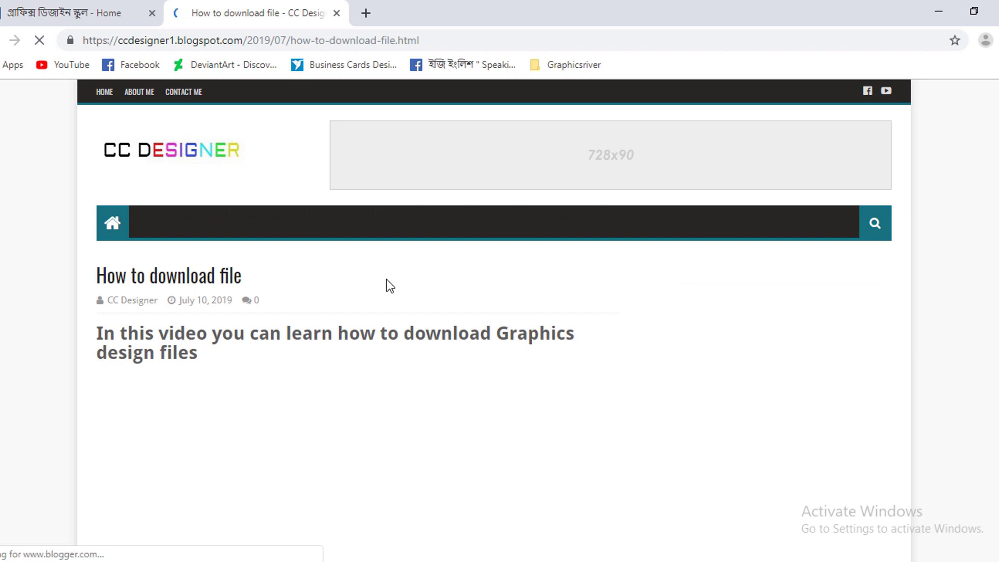
{"action": "scroll", "coordinate": [387, 278], "scroll_direction": "down", "scroll_amount": 3}
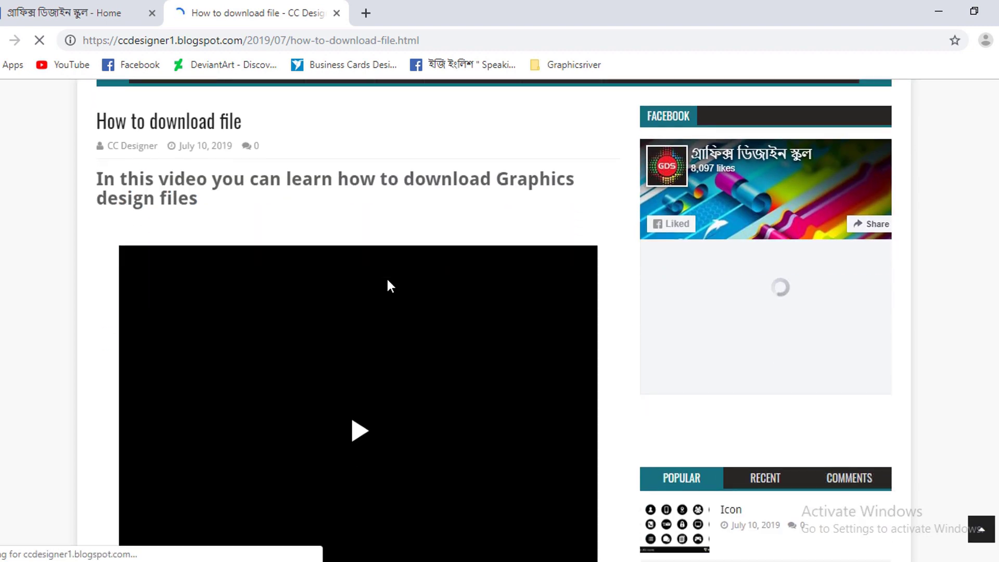
{"action": "scroll", "coordinate": [387, 279], "scroll_direction": "down", "scroll_amount": 1}
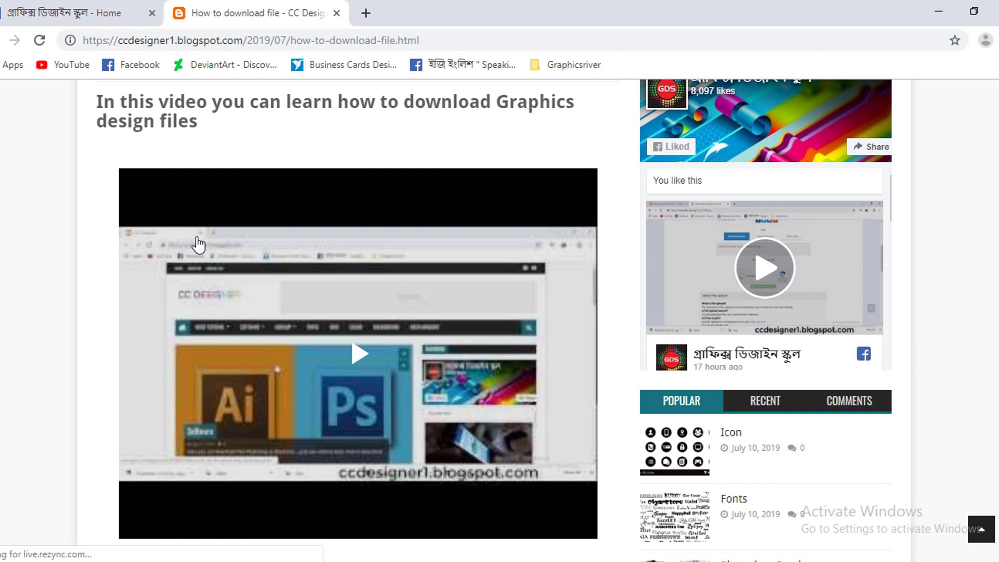
{"action": "scroll", "coordinate": [307, 404], "scroll_direction": "up", "scroll_amount": 1}
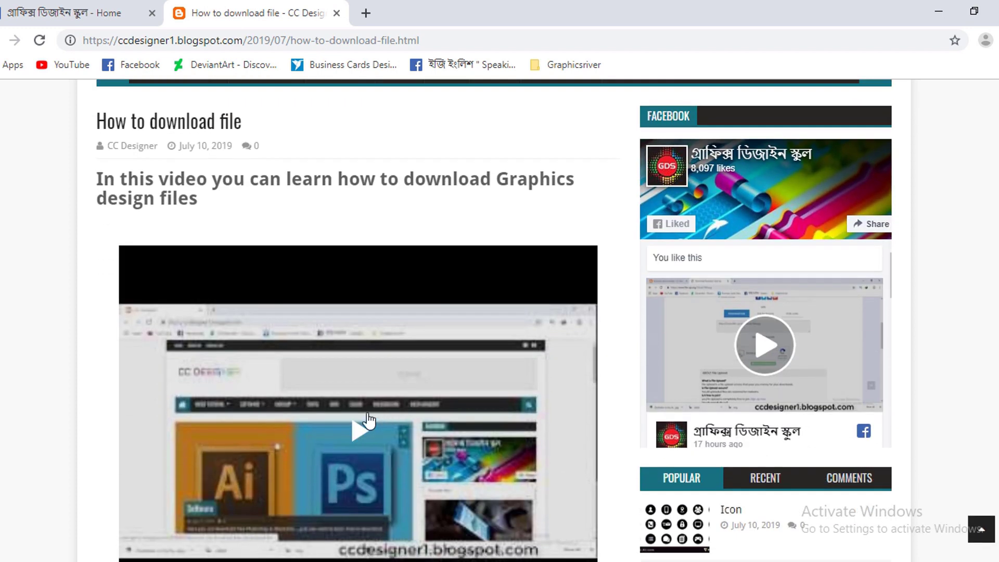
{"action": "scroll", "coordinate": [369, 420], "scroll_direction": "up", "scroll_amount": 2}
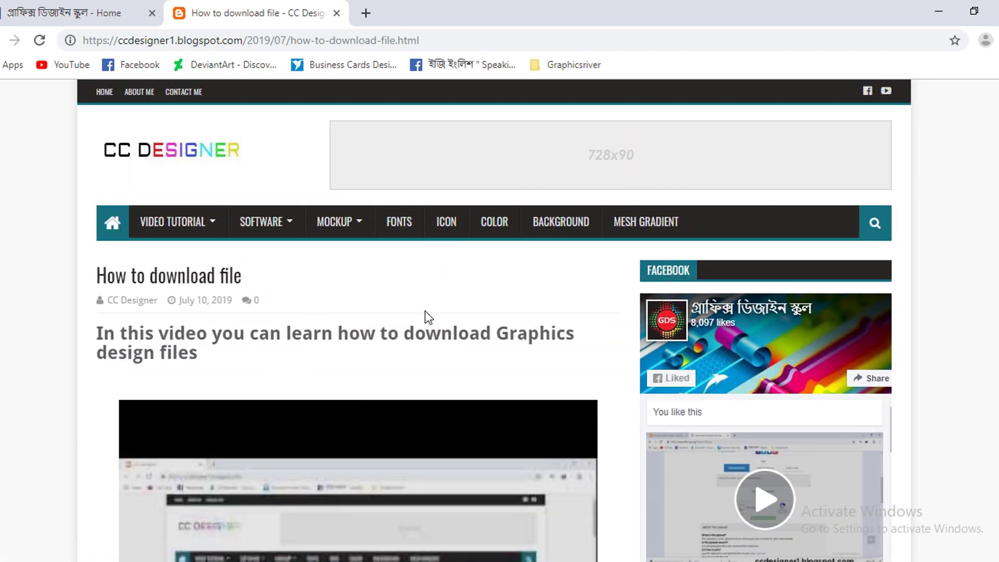
{"action": "scroll", "coordinate": [264, 307], "scroll_direction": "down", "scroll_amount": 4}
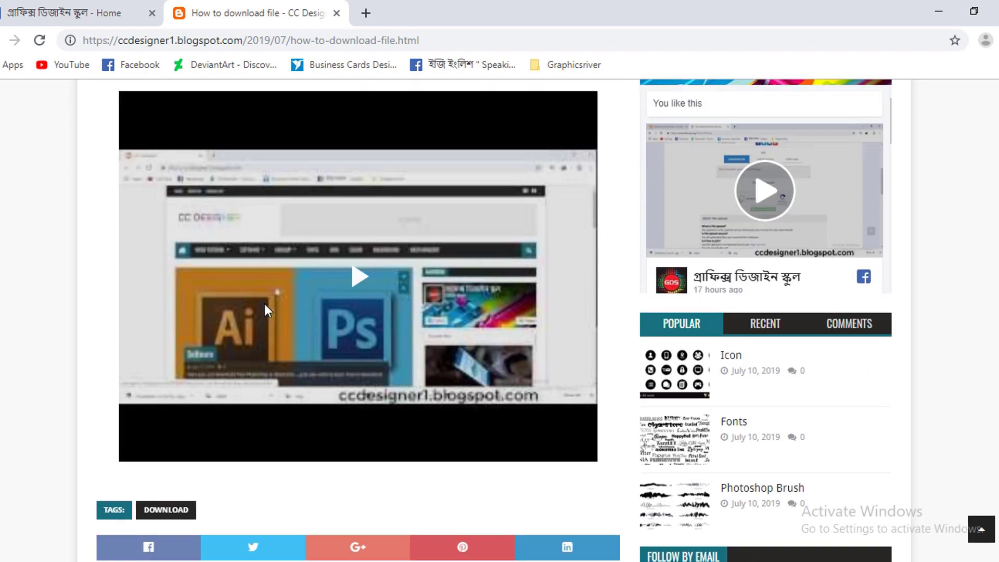
{"action": "scroll", "coordinate": [266, 302], "scroll_direction": "up", "scroll_amount": 4}
{"action": "left_click", "coordinate": [104, 93]}
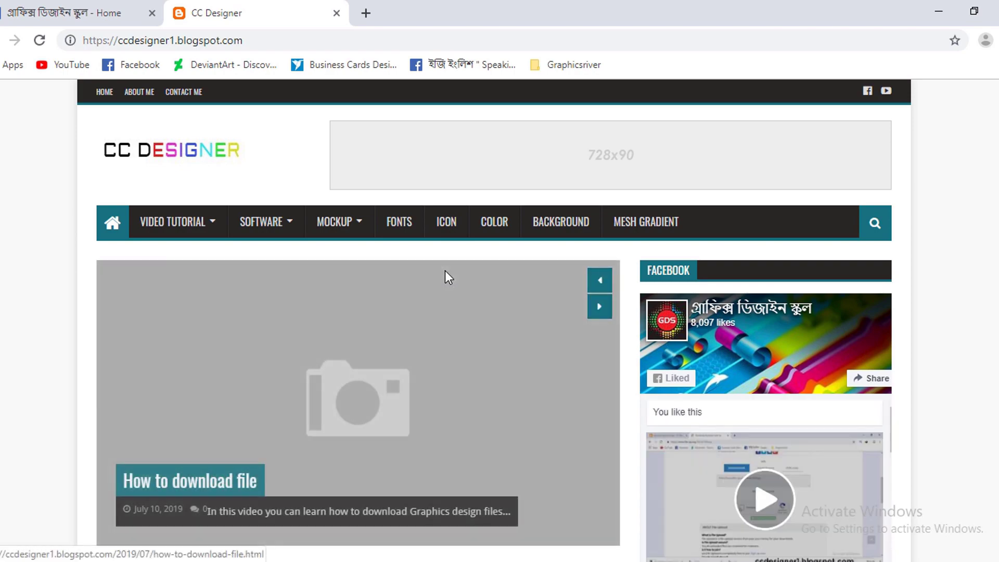
Refresh the desktop and open the FOIL PACK mockup PSD in Photoshop.
{"action": "scroll", "coordinate": [633, 238], "scroll_direction": "down", "scroll_amount": 20}
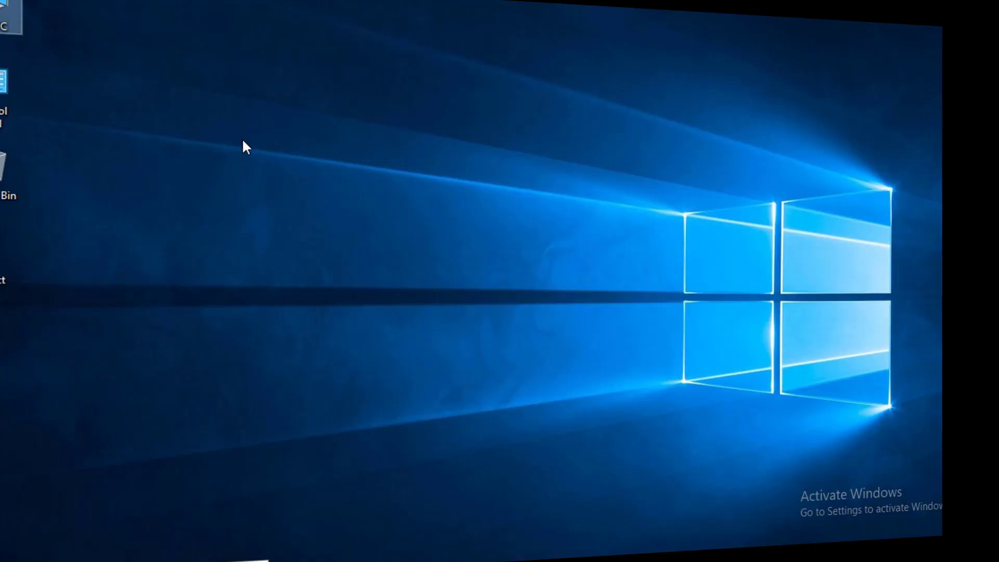
{"action": "right_click", "coordinate": [250, 144]}
{"action": "left_click", "coordinate": [289, 190]}
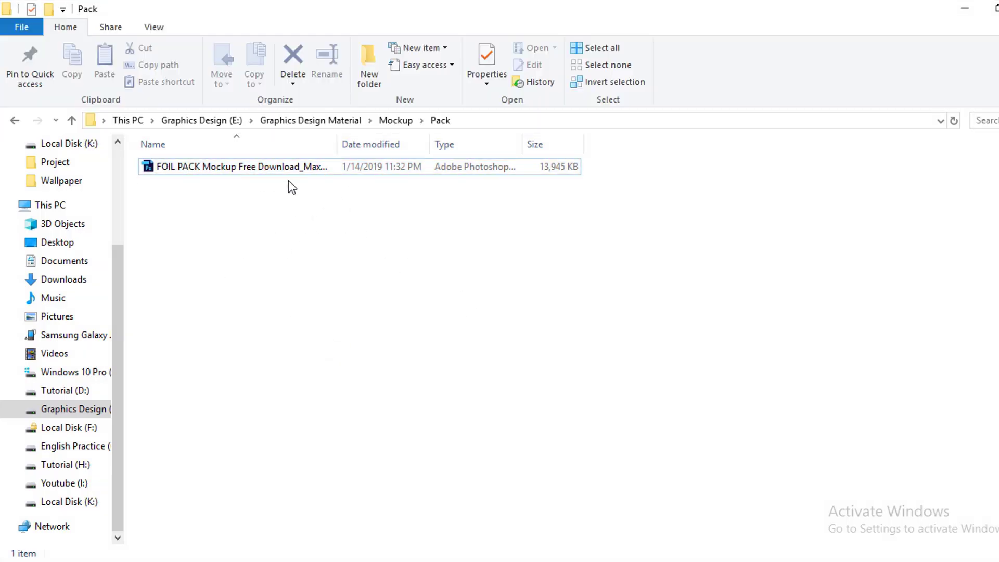
{"action": "double_click", "coordinate": [304, 168]}
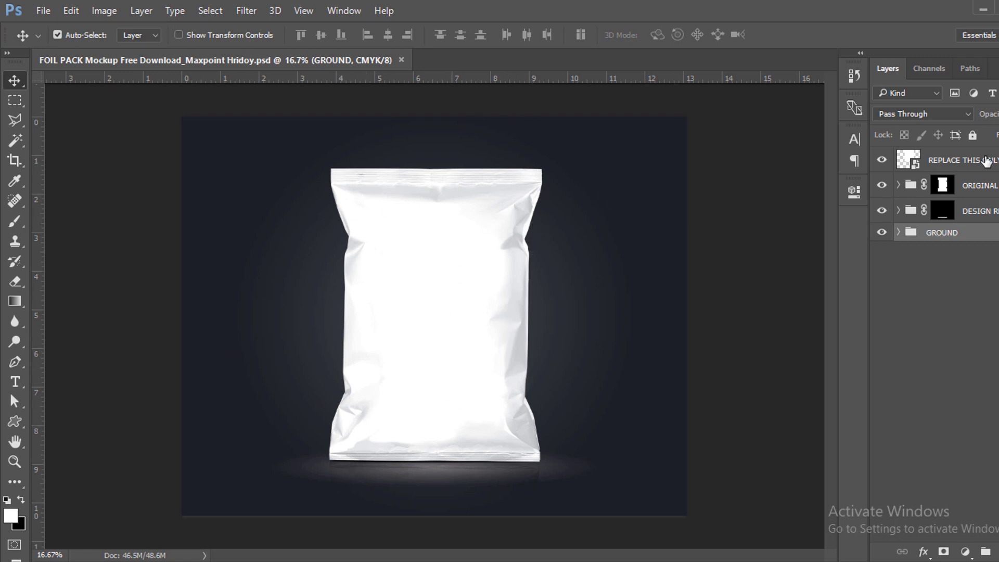
Open the REPLACE THIS ONLY smart object, unlock its Background as Layer 0, and open Blending Options.
{"action": "double_click", "coordinate": [916, 166]}
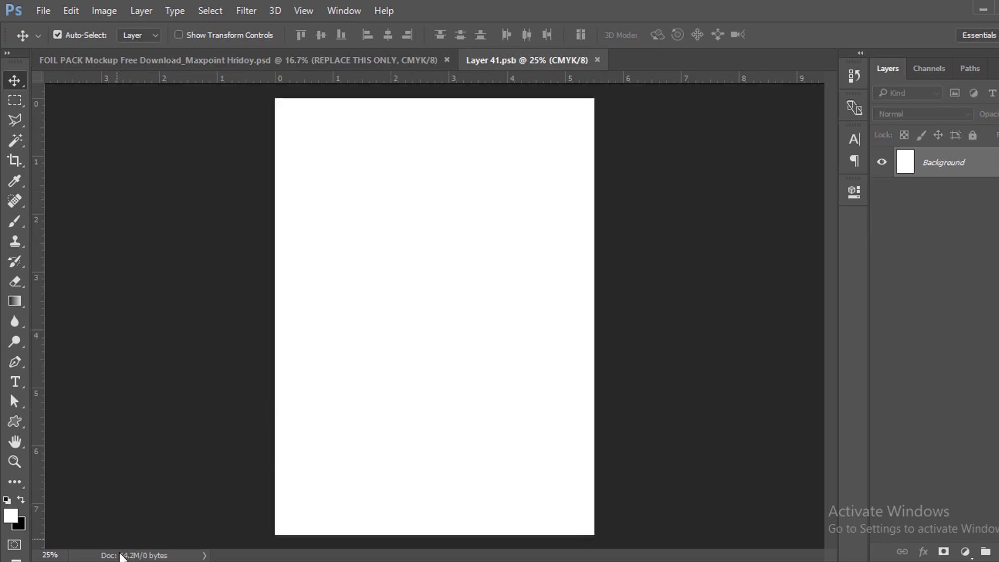
{"action": "left_click", "coordinate": [978, 172]}
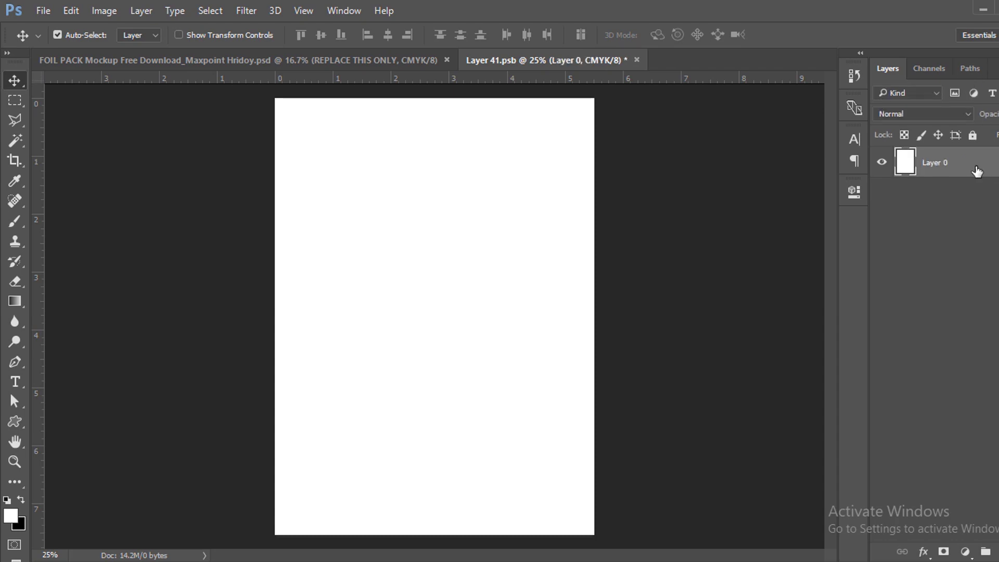
{"action": "right_click", "coordinate": [977, 172]}
{"action": "left_click", "coordinate": [733, 107]}
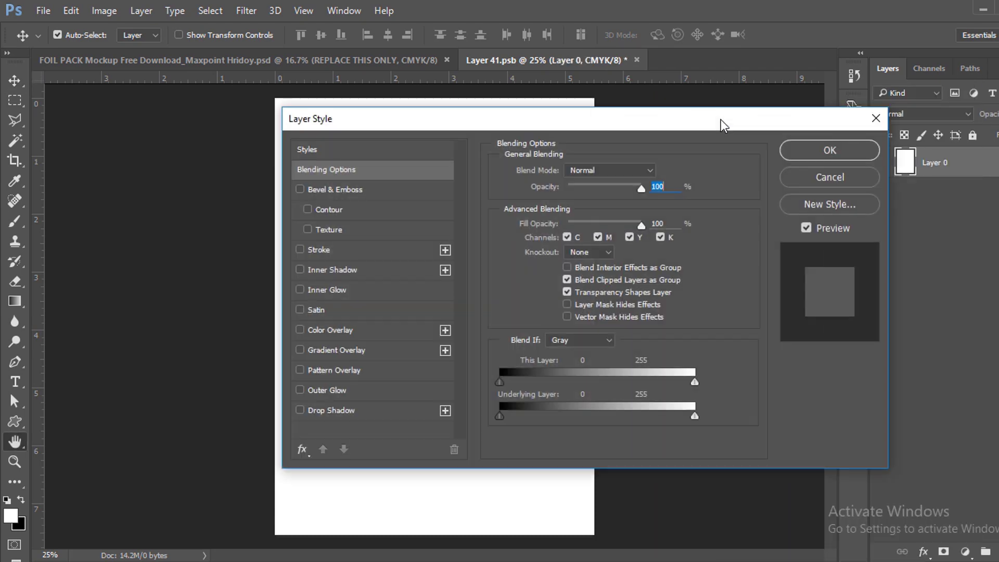
{"action": "left_click_drag", "start_coordinate": [552, 130], "coordinate": [865, 123]}
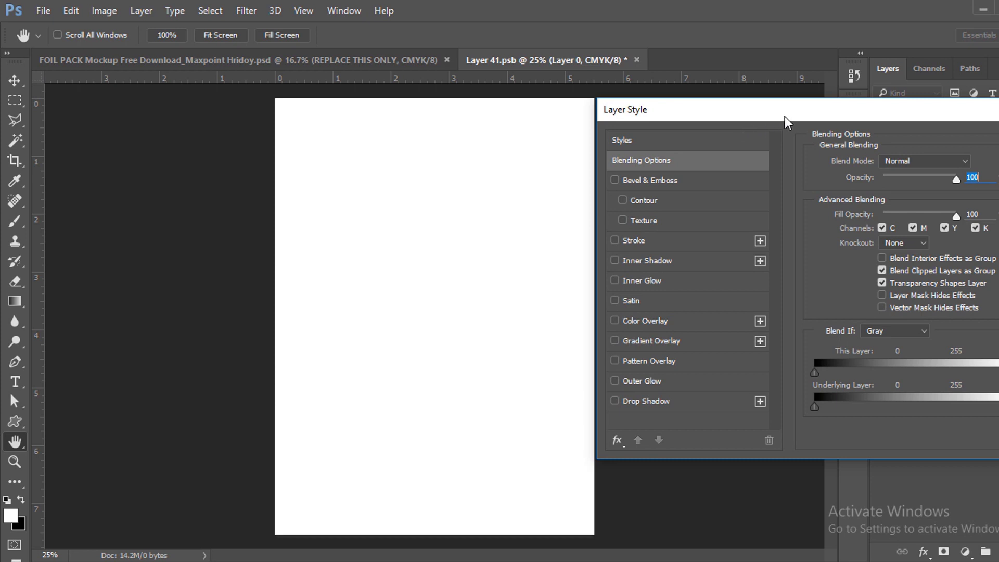
{"action": "left_click_drag", "start_coordinate": [789, 123], "coordinate": [695, 121]}
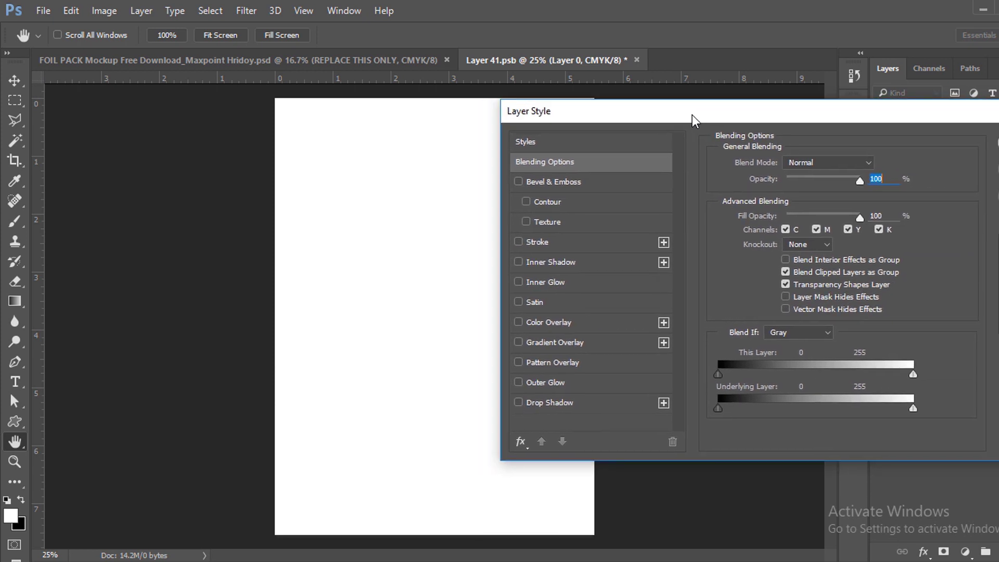
Enable a reflected Gradient Overlay at 90° and 150% scale, and open its Gradient Editor.
{"action": "left_click", "coordinate": [550, 345]}
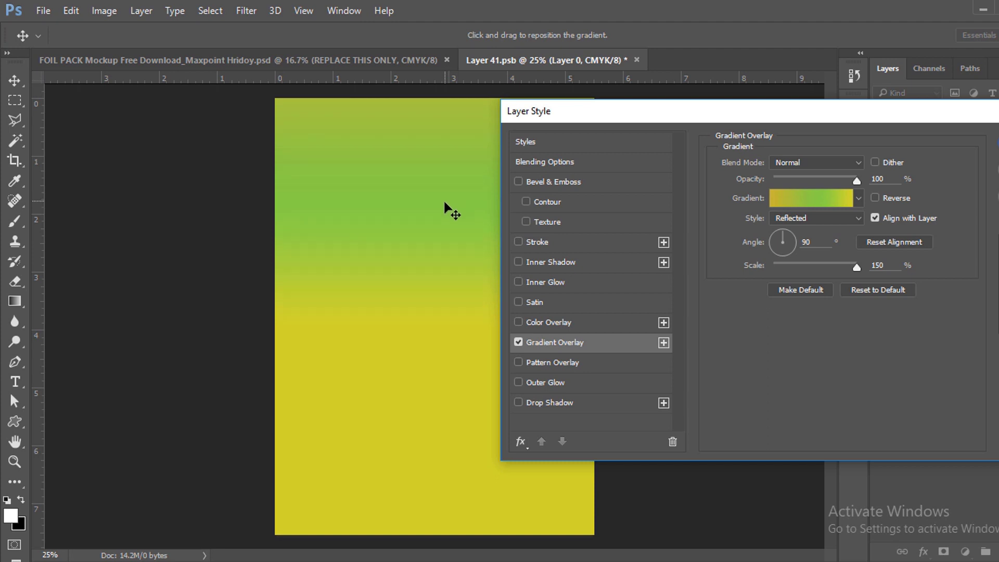
{"action": "left_click", "coordinate": [811, 200]}
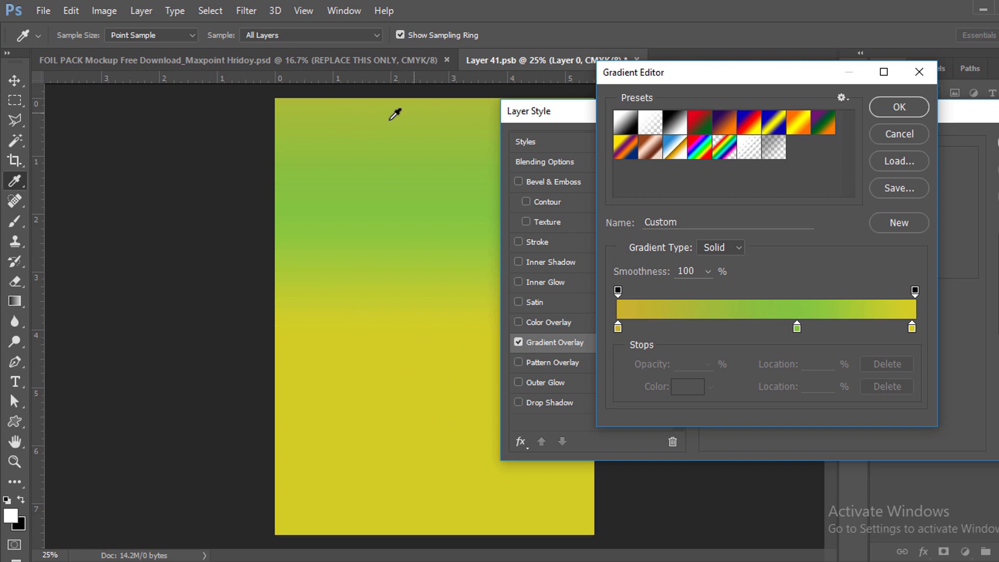
Accept the yellow-green gradient, close Layer Style, then reopen the gradient's colour stops.
{"action": "left_click", "coordinate": [901, 108]}
{"action": "key", "text": "Return"}
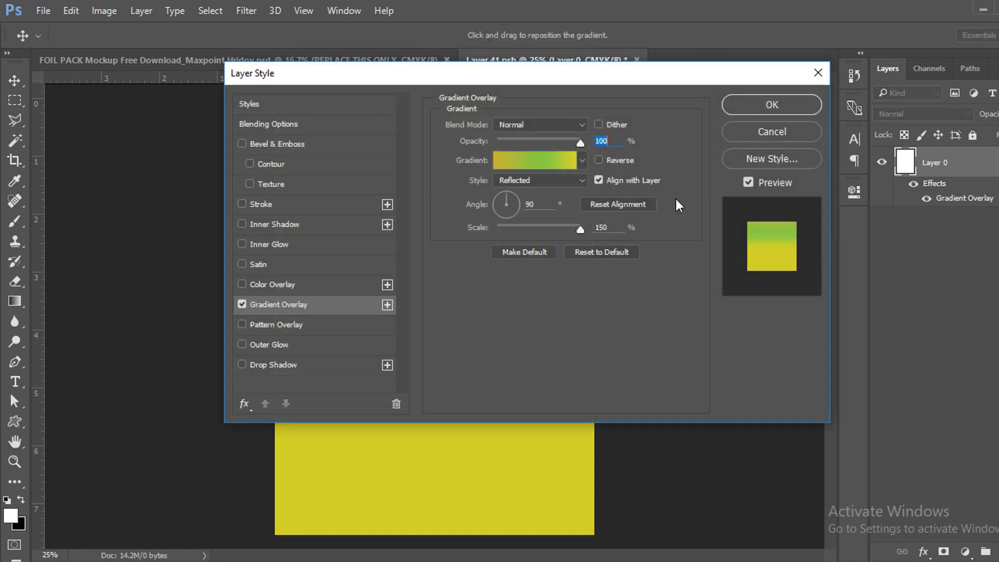
{"action": "left_click_drag", "start_coordinate": [876, 75], "coordinate": [877, 77]}
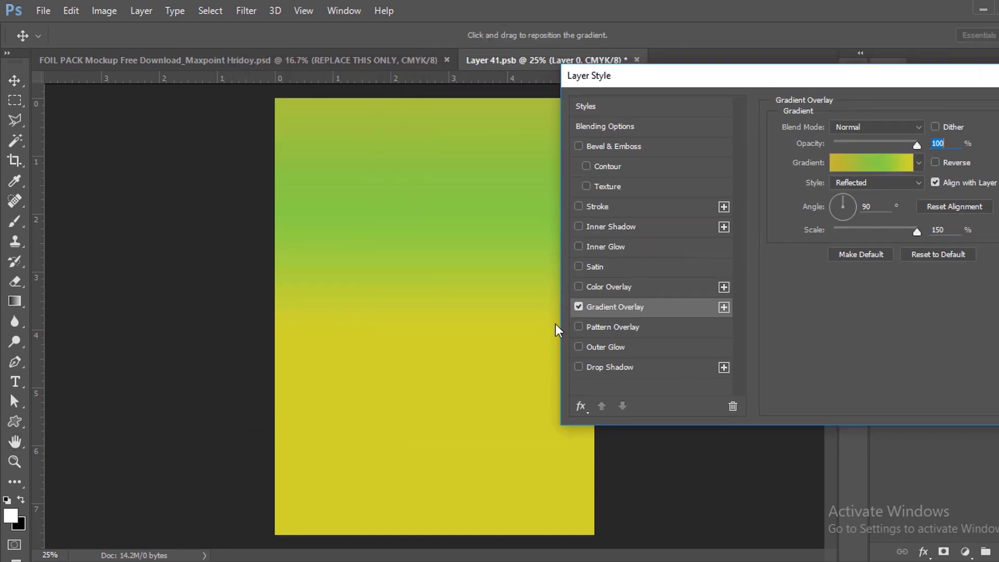
{"action": "left_click", "coordinate": [867, 167]}
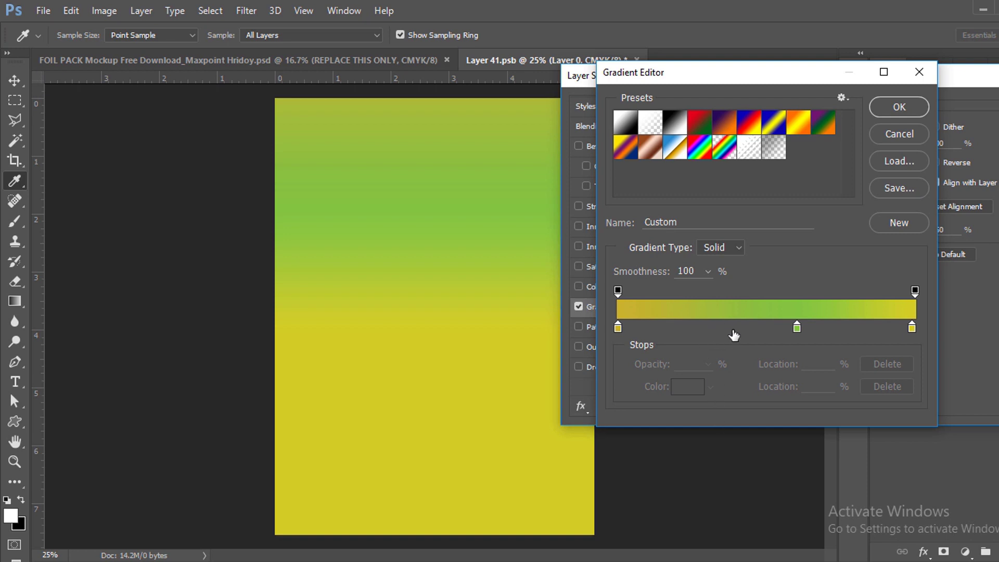
Add white gradient stops at 19%, 32% and 79%, then remove all three again.
{"action": "left_click", "coordinate": [714, 328]}
{"action": "left_click", "coordinate": [852, 329]}
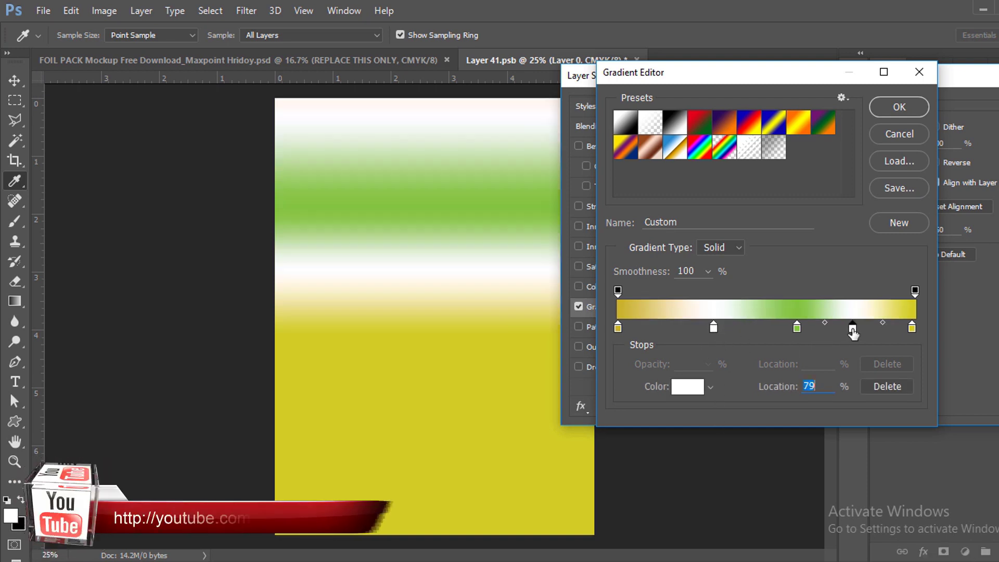
{"action": "left_click", "coordinate": [675, 332]}
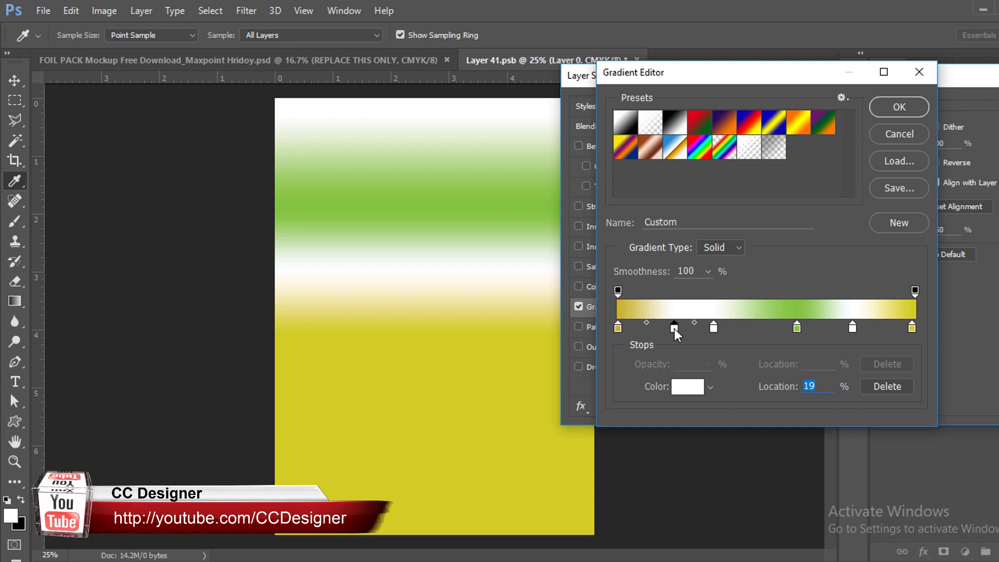
{"action": "left_click_drag", "start_coordinate": [674, 329], "coordinate": [673, 357]}
{"action": "left_click", "coordinate": [713, 327]}
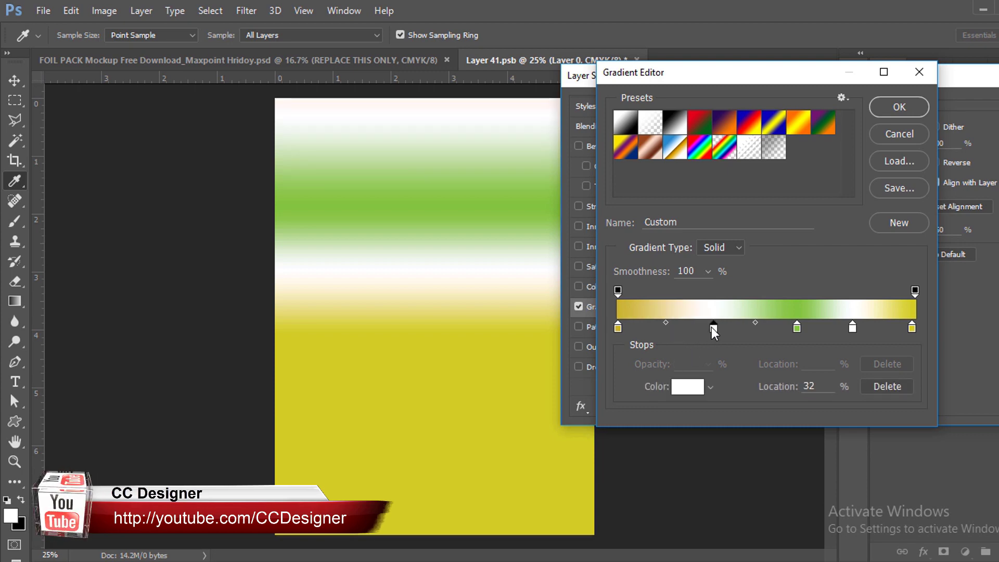
{"action": "left_click_drag", "start_coordinate": [711, 327], "coordinate": [716, 390]}
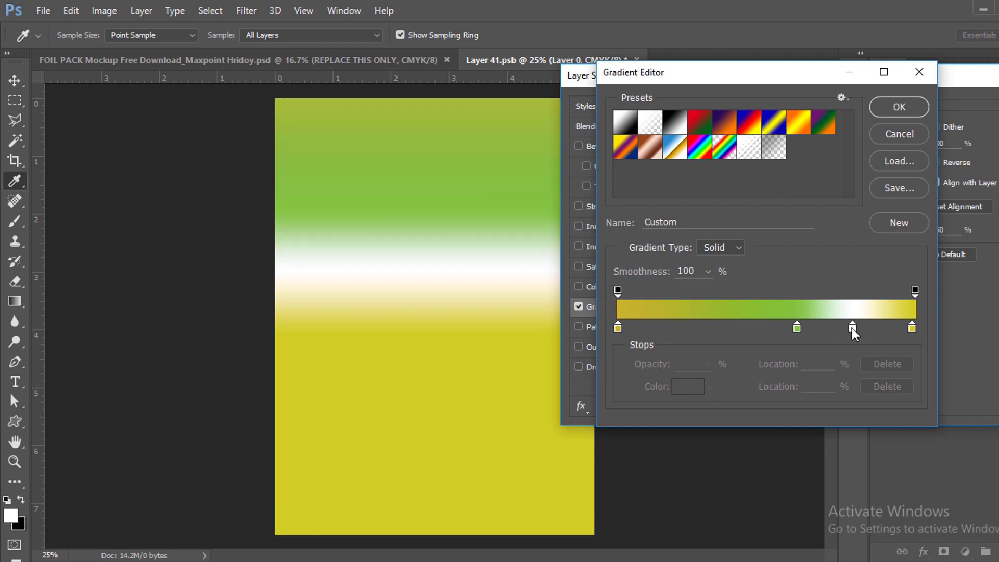
{"action": "left_click_drag", "start_coordinate": [851, 328], "coordinate": [855, 355]}
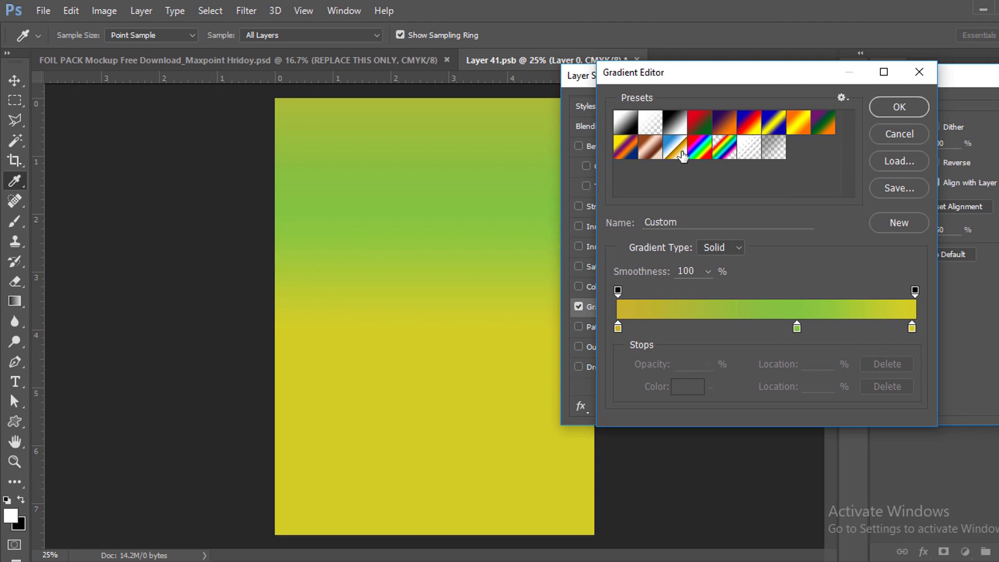
Confirm the plain yellow-green gradient overlay and select the Project folder on the desktop.
{"action": "left_click", "coordinate": [907, 108]}
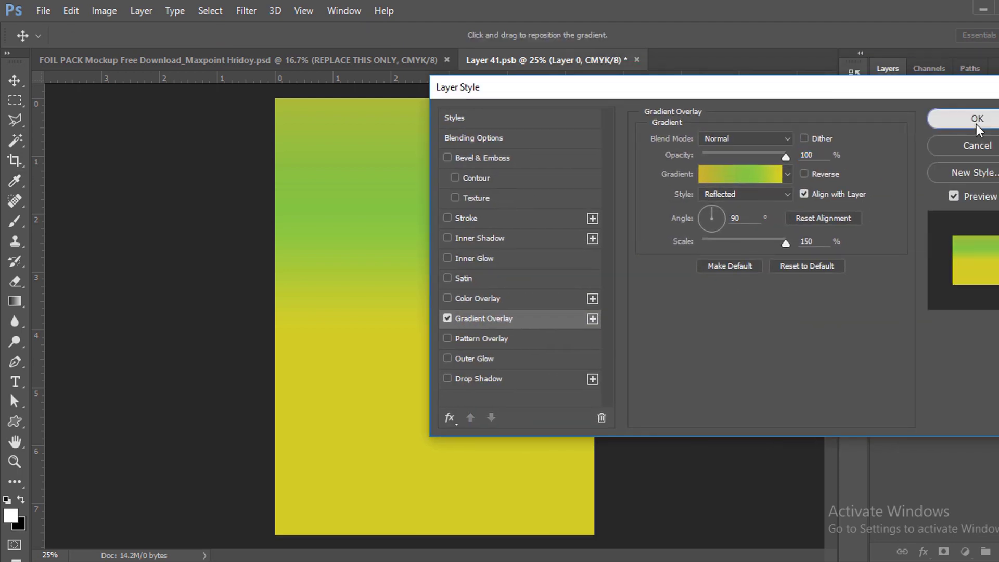
{"action": "left_click", "coordinate": [976, 120]}
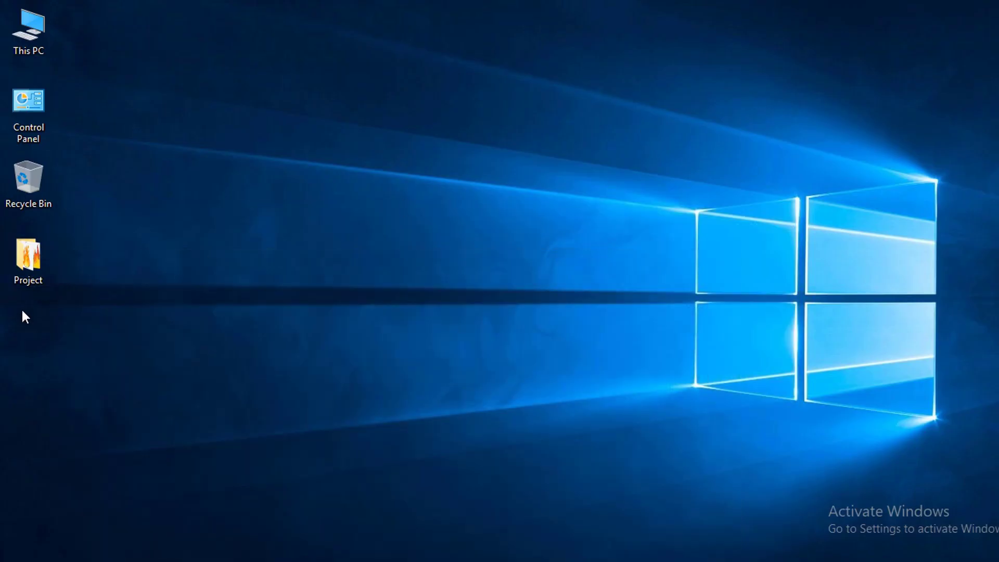
{"action": "left_click", "coordinate": [26, 276]}
Open the Project folder, preview the Chanachur.png snack photo, and close the viewer.
{"action": "double_click", "coordinate": [26, 276]}
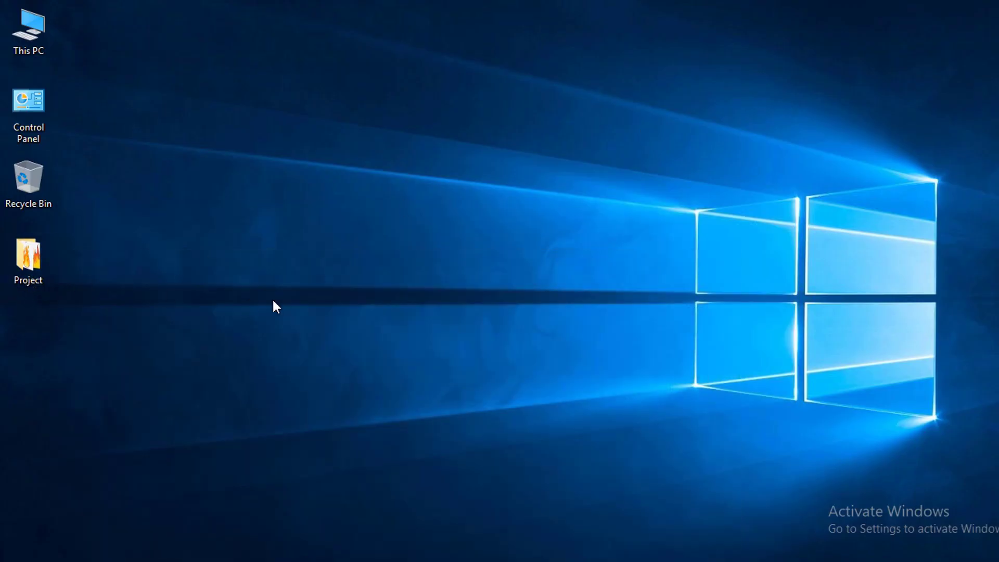
{"action": "left_click", "coordinate": [515, 196]}
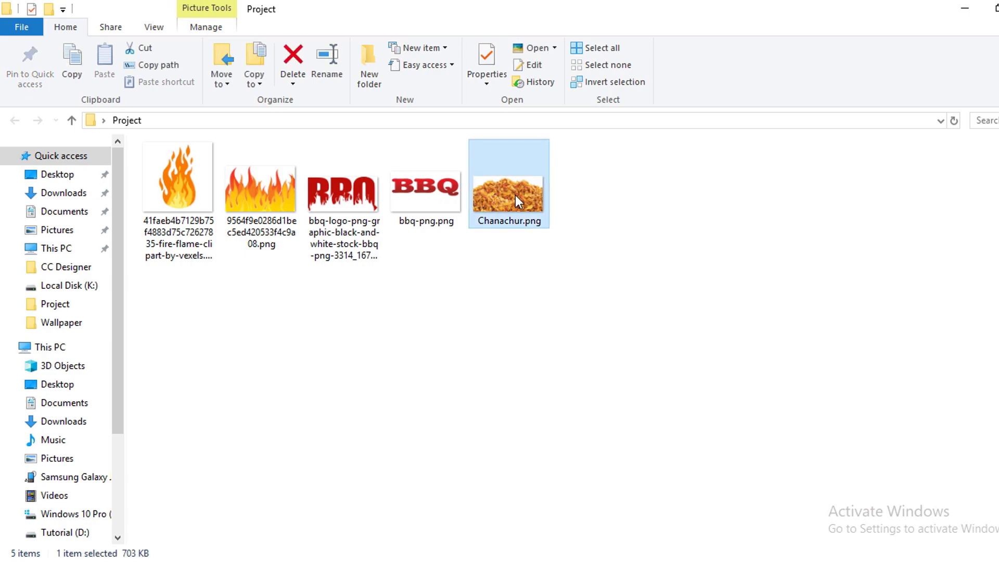
{"action": "double_click", "coordinate": [515, 195]}
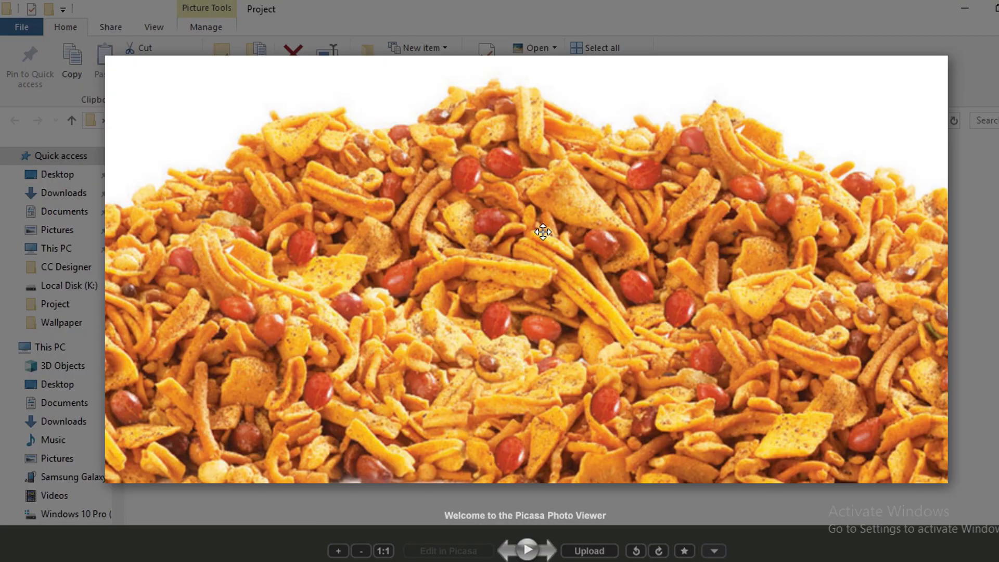
{"action": "key", "text": "Escape"}
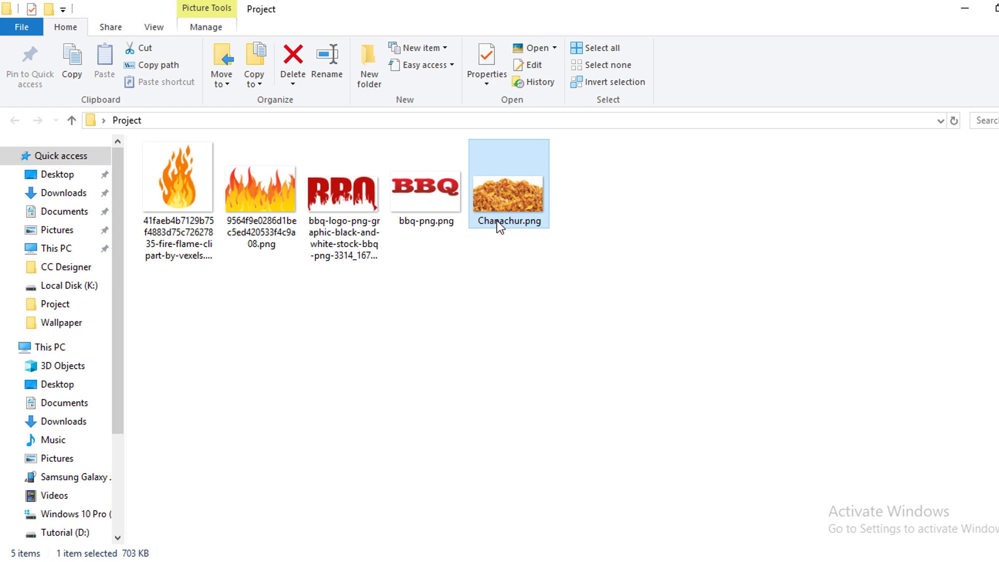
Place Chanachur.png into the page and position it along the bottom.
{"action": "left_click_drag", "start_coordinate": [504, 204], "coordinate": [367, 395]}
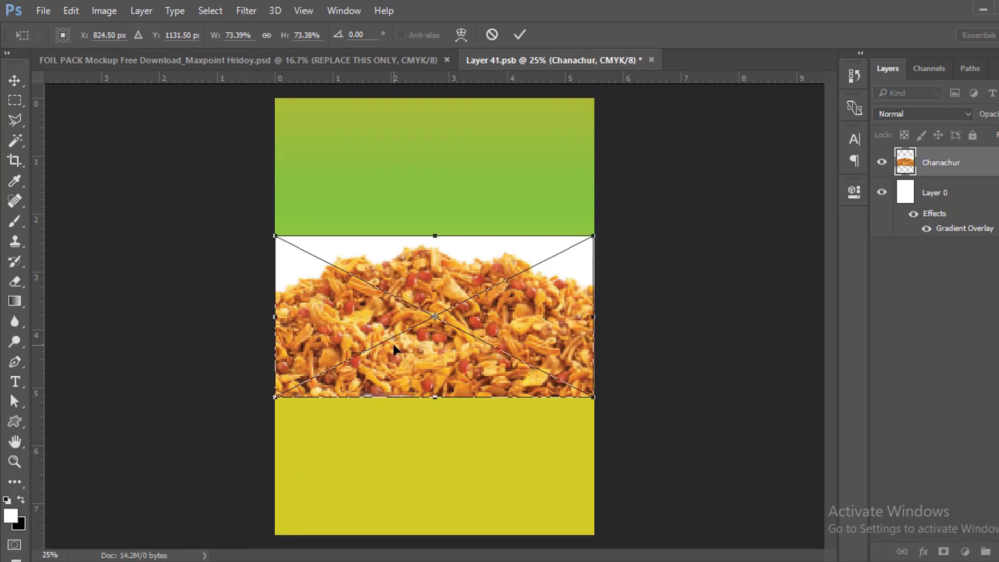
{"action": "left_click_drag", "start_coordinate": [428, 373], "coordinate": [421, 511]}
{"action": "key", "text": "Return"}
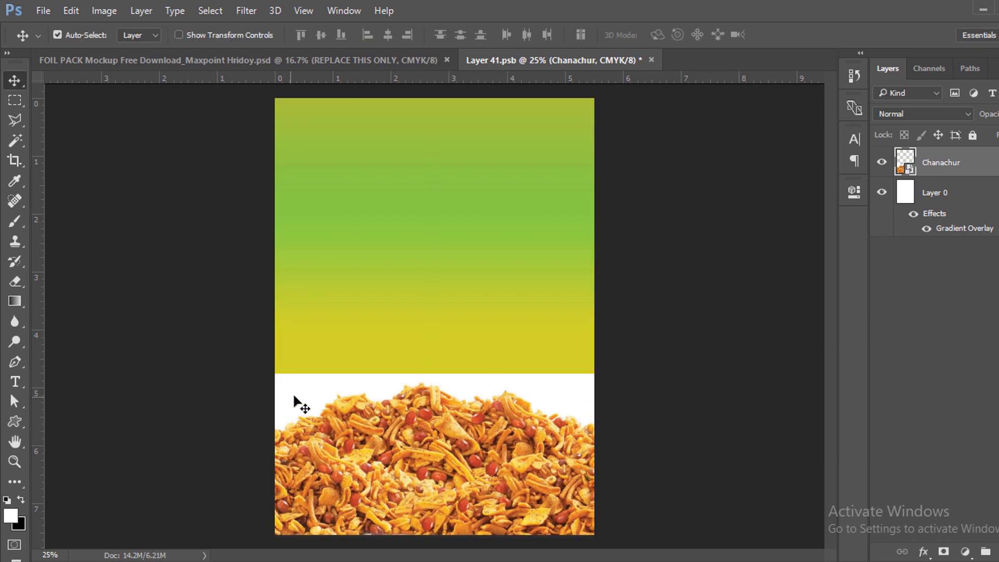
Toggle the Chanachur layer's visibility to compare, then rasterize the layer.
{"action": "left_click", "coordinate": [882, 162]}
{"action": "left_click", "coordinate": [882, 163]}
{"action": "right_click", "coordinate": [937, 166]}
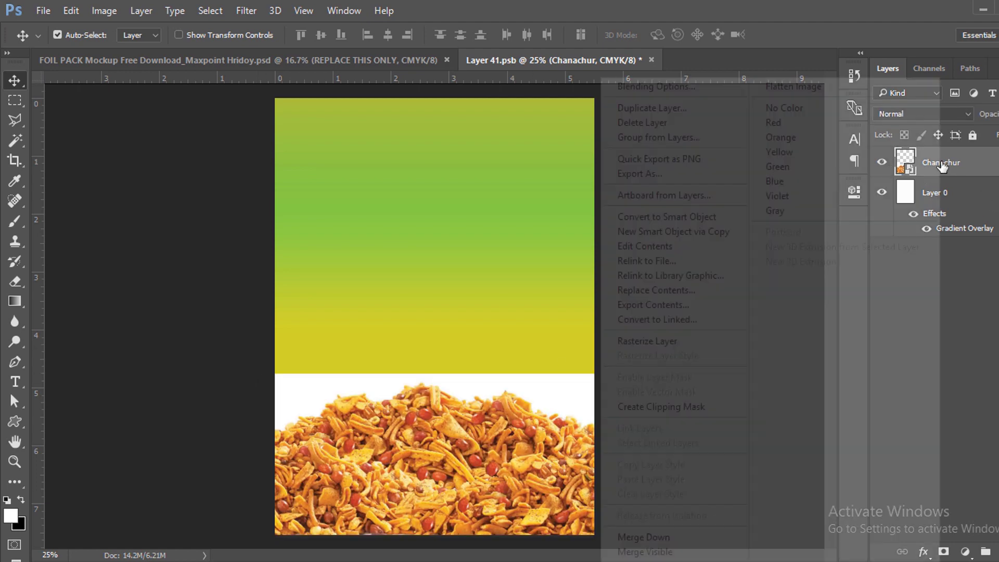
{"action": "left_click", "coordinate": [736, 342]}
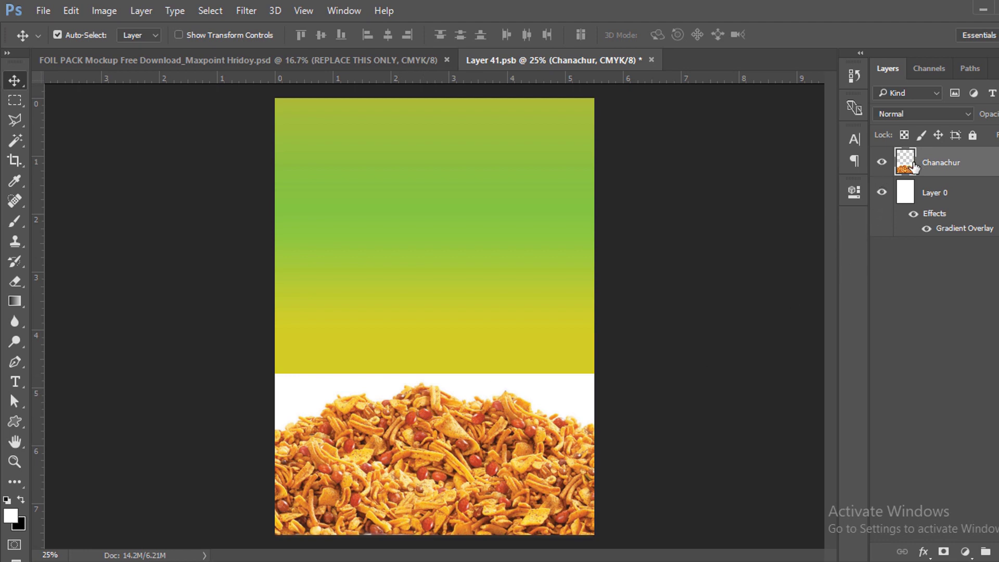
Select the white backdrop with the Magic Wand, delete it, and deselect.
{"action": "left_click", "coordinate": [17, 142]}
{"action": "left_click", "coordinate": [117, 158]}
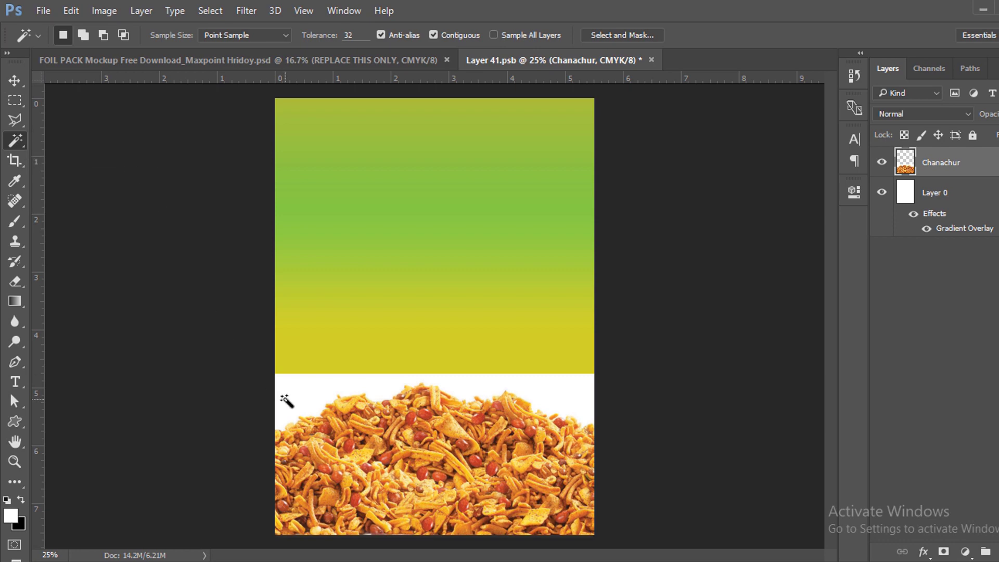
{"action": "left_click", "coordinate": [312, 390]}
{"action": "key", "text": "Delete"}
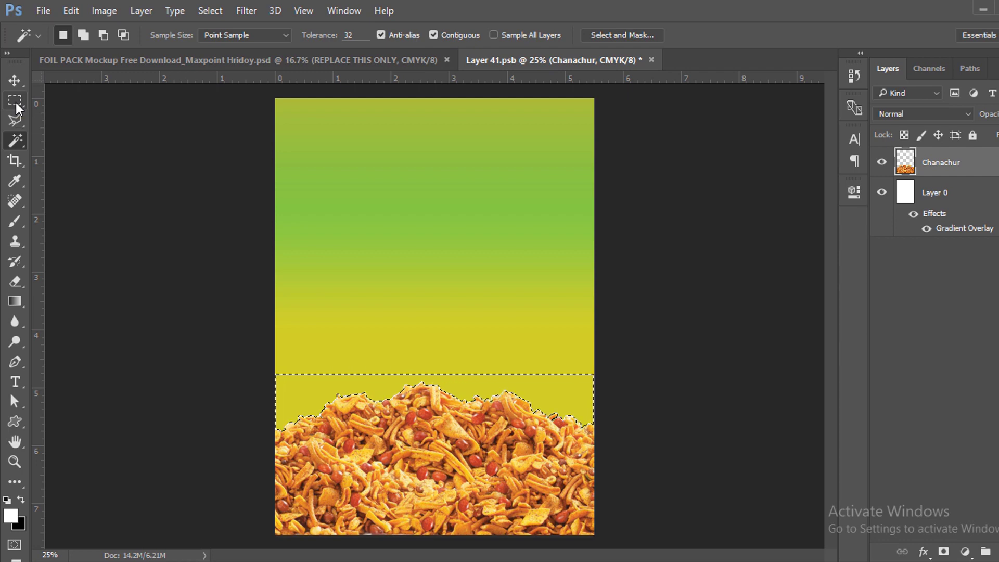
{"action": "key", "text": "ctrl+d"}
Nudge the snack photo with the Move tool and start a free transform.
{"action": "left_click", "coordinate": [6, 80]}
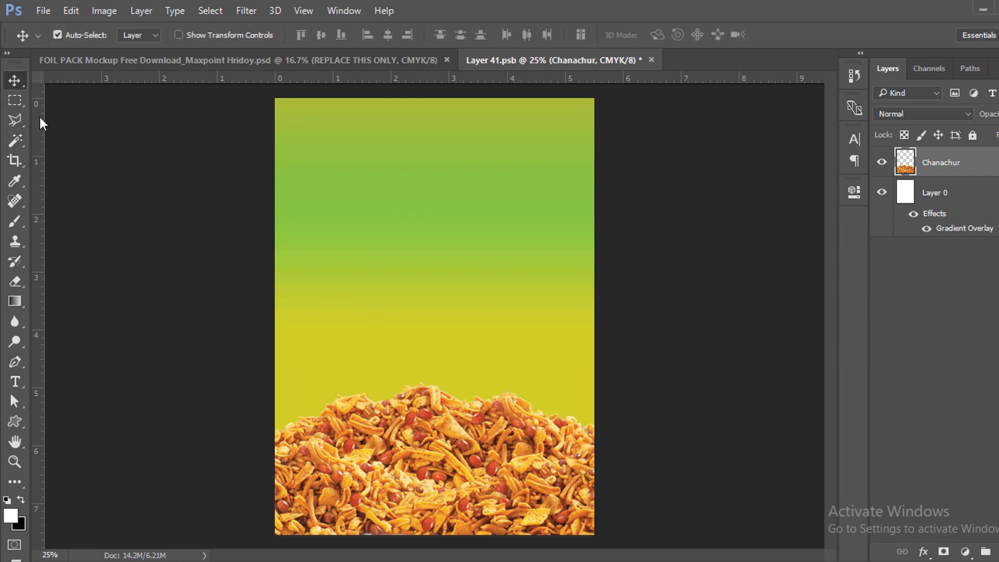
{"action": "mouse_move", "coordinate": [450, 453]}
{"action": "left_mouse_down"}
{"action": "mouse_move", "coordinate": [449, 423]}
{"action": "mouse_move", "coordinate": [452, 454]}
{"action": "left_mouse_up"}
{"action": "key", "text": "ctrl+t"}
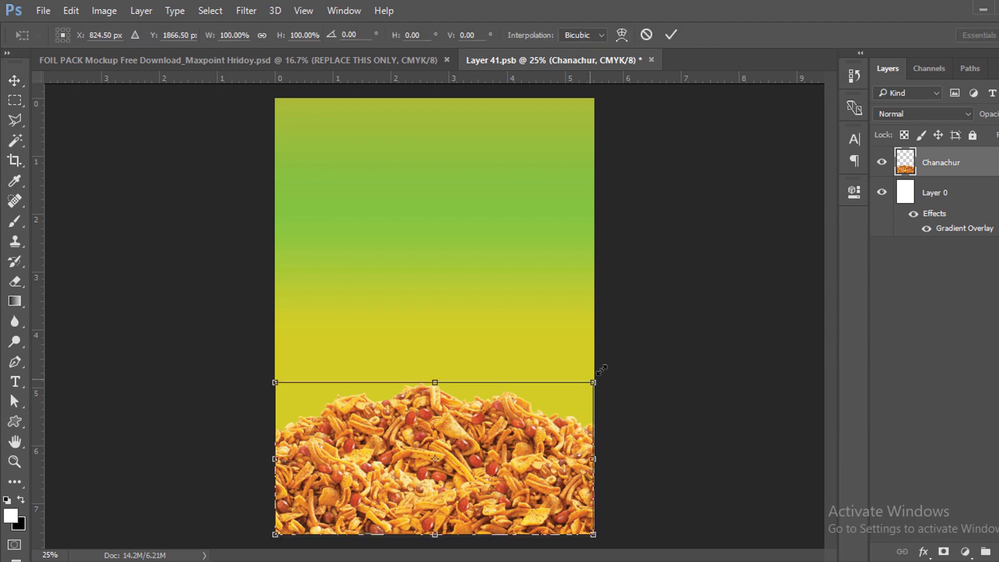
Enlarge the snack photo to 150%, raise it slightly, and apply Image > Auto Tone.
{"action": "left_click_drag", "start_coordinate": [593, 381], "coordinate": [663, 325]}
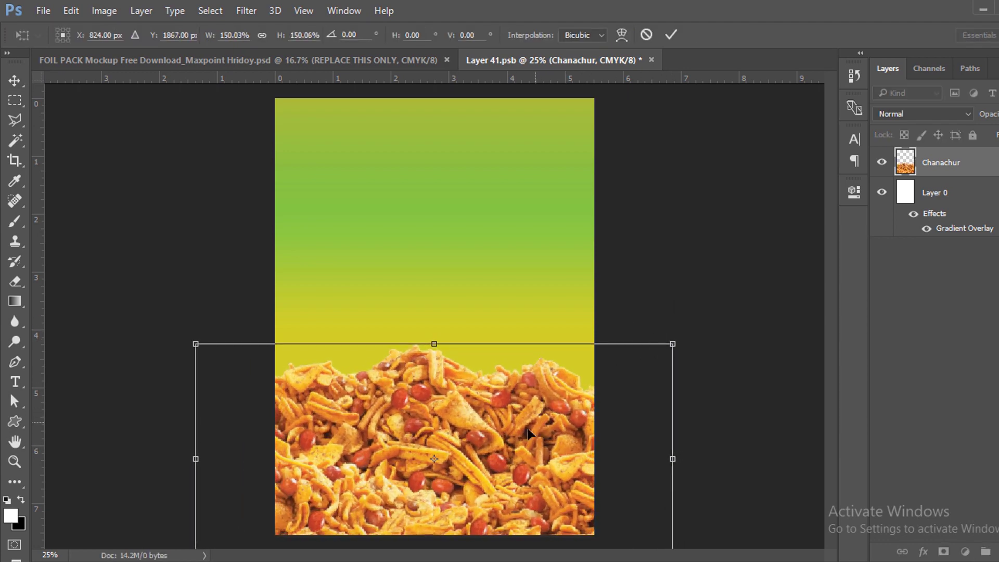
{"action": "mouse_move", "coordinate": [525, 435]}
{"action": "left_mouse_down"}
{"action": "mouse_move", "coordinate": [526, 396]}
{"action": "mouse_move", "coordinate": [525, 416]}
{"action": "left_mouse_up"}
{"action": "key", "text": "Return"}
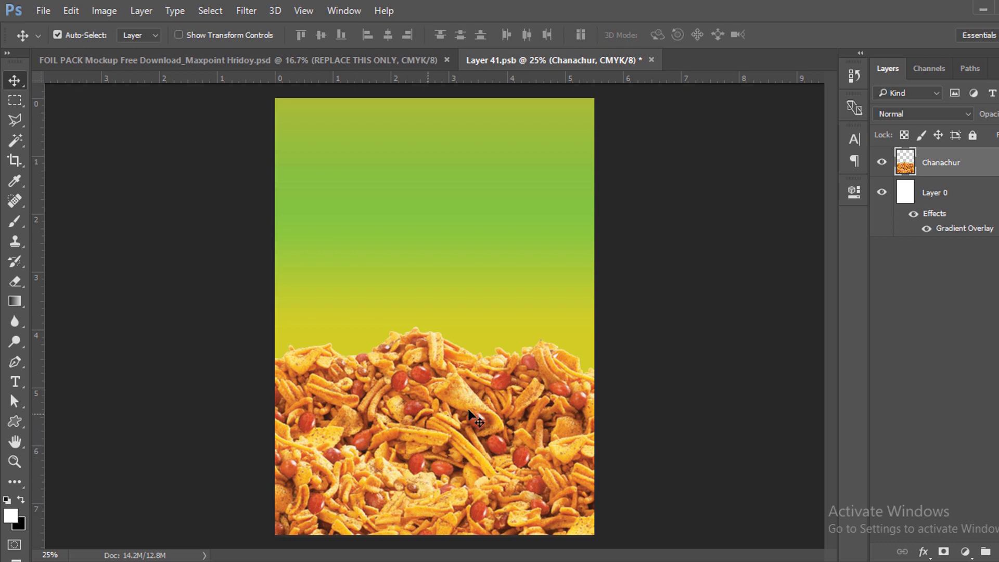
{"action": "left_click", "coordinate": [110, 11]}
{"action": "left_click", "coordinate": [138, 71]}
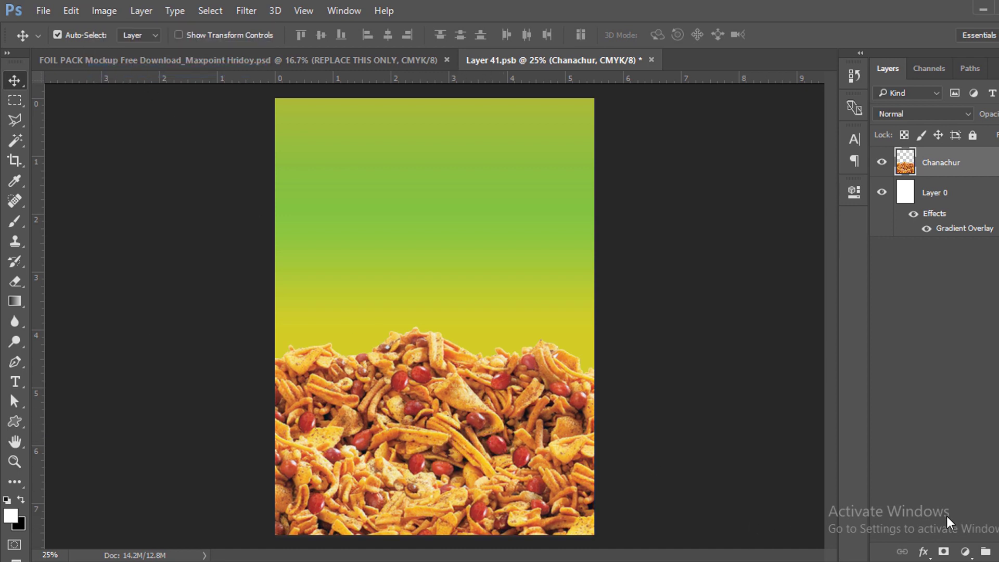
Add a Channel Mixer adjustment layer and drag its colour sliders toward orange-red snacks.
{"action": "left_click", "coordinate": [966, 551]}
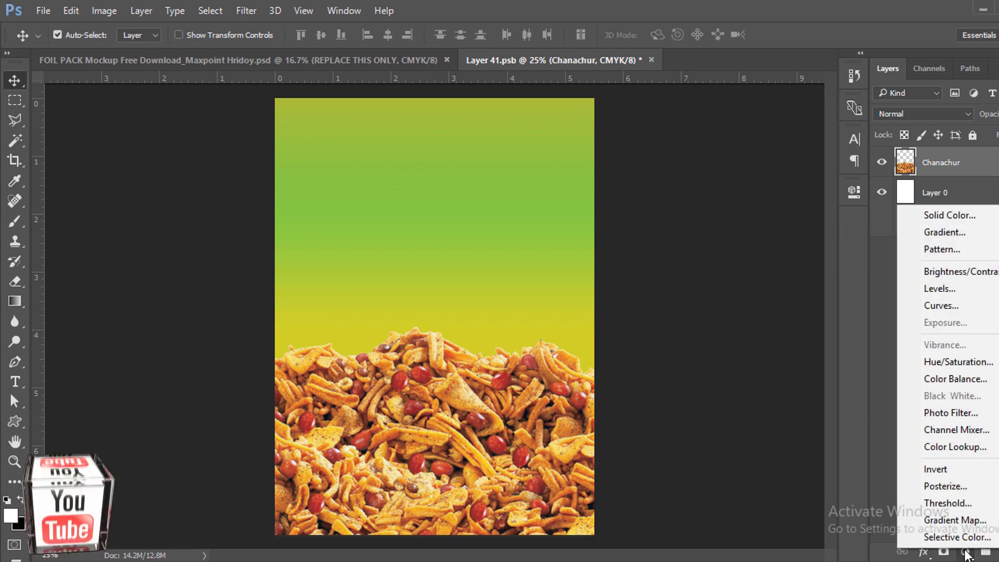
{"action": "left_click", "coordinate": [996, 430]}
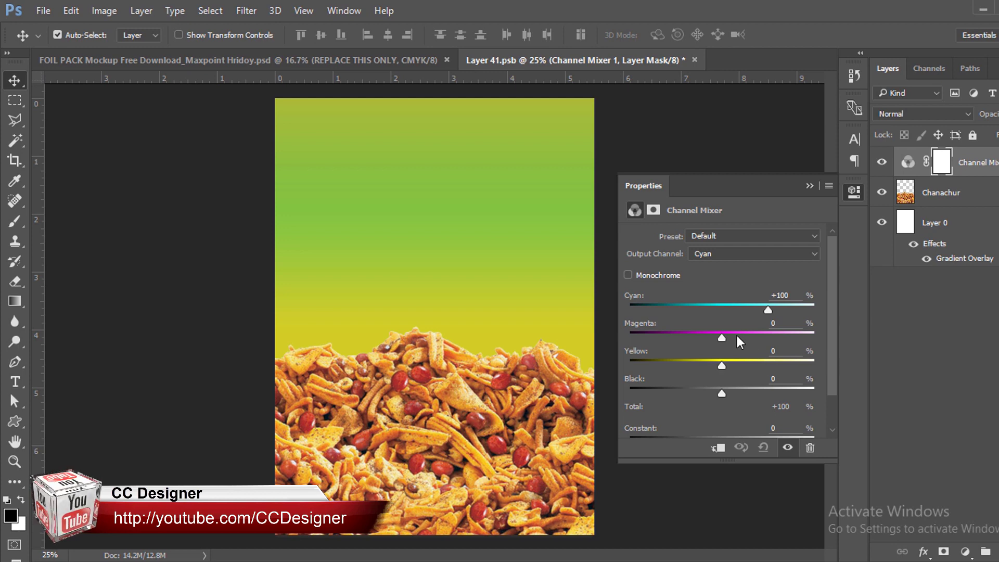
{"action": "left_click_drag", "start_coordinate": [769, 310], "coordinate": [728, 315]}
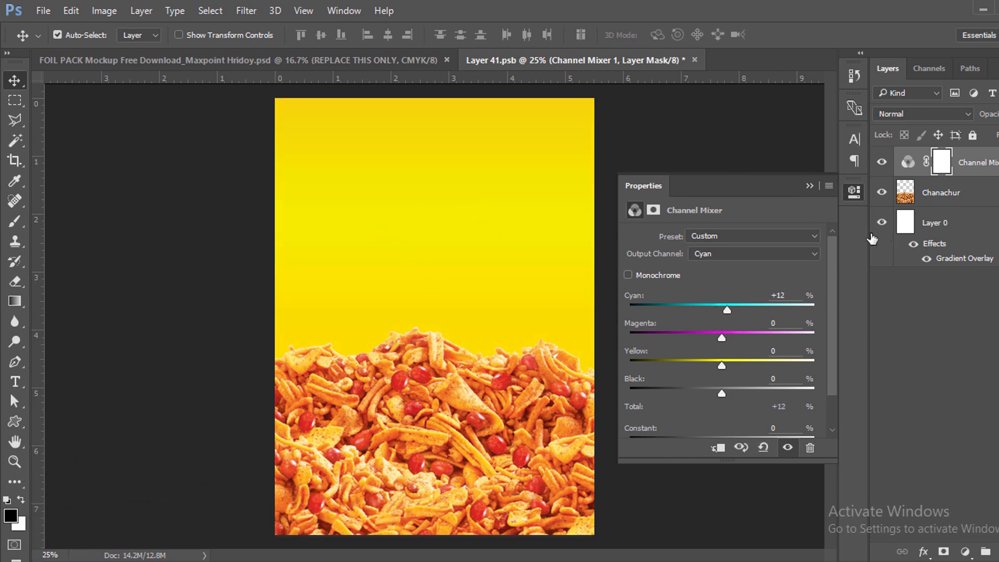
{"action": "left_click", "coordinate": [881, 222]}
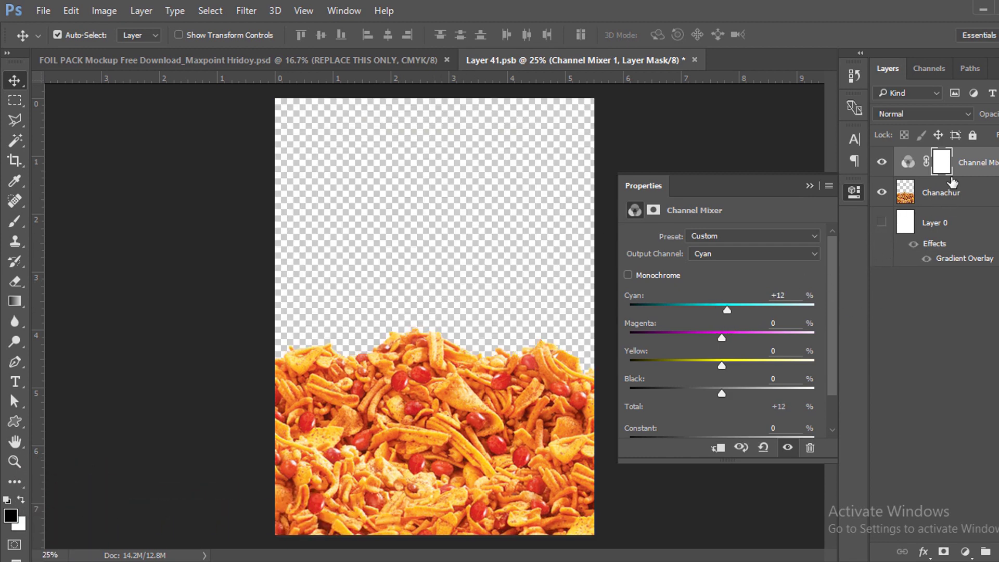
{"action": "left_click_drag", "start_coordinate": [723, 313], "coordinate": [702, 370]}
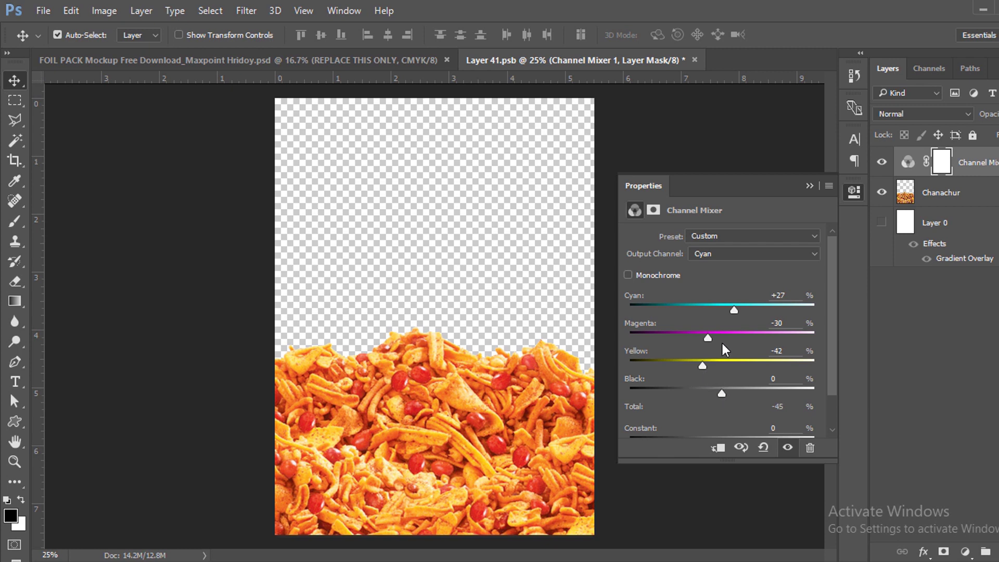
{"action": "left_click_drag", "start_coordinate": [735, 311], "coordinate": [704, 366]}
Toggle the Channel Mixer and gradient layers to compare, then select the Chanachur layer.
{"action": "left_click", "coordinate": [808, 186]}
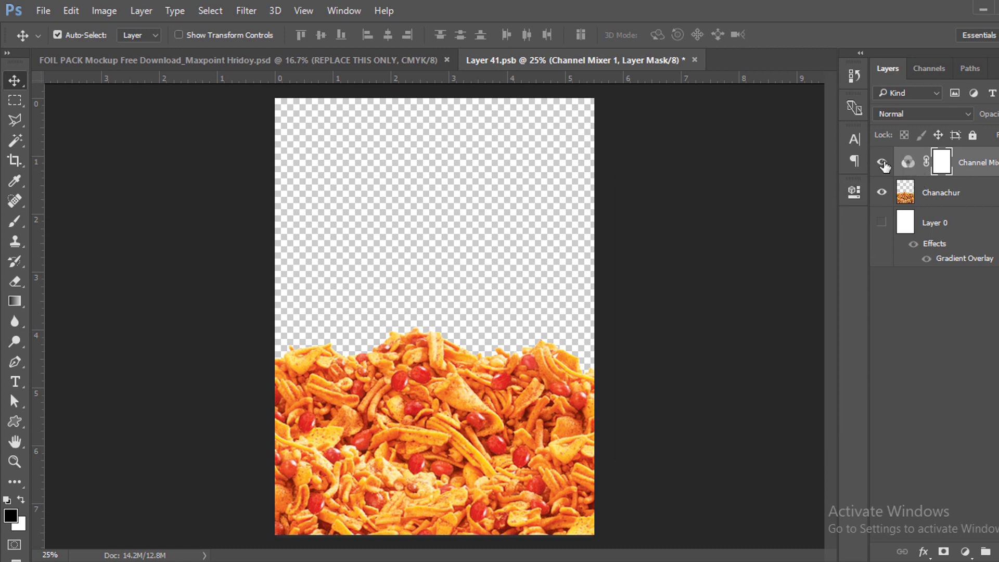
{"action": "left_click", "coordinate": [883, 162]}
{"action": "left_click", "coordinate": [882, 163]}
{"action": "left_click", "coordinate": [883, 223]}
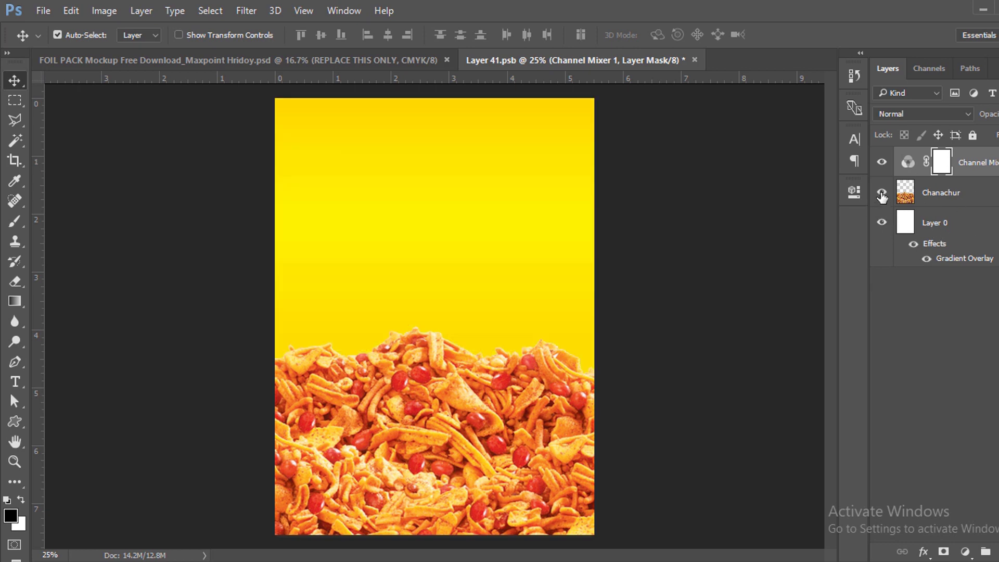
{"action": "left_click", "coordinate": [881, 162]}
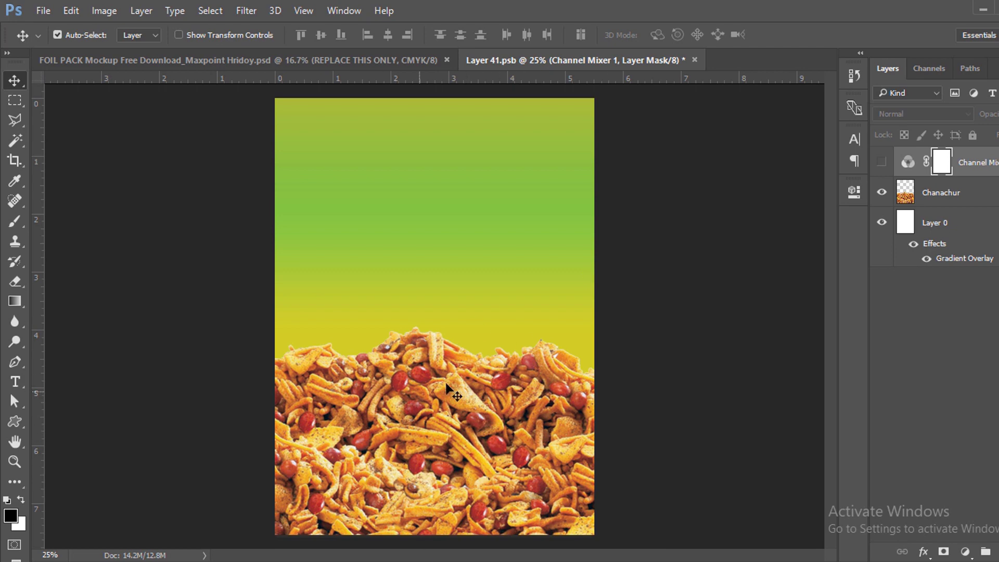
{"action": "left_click", "coordinate": [882, 165]}
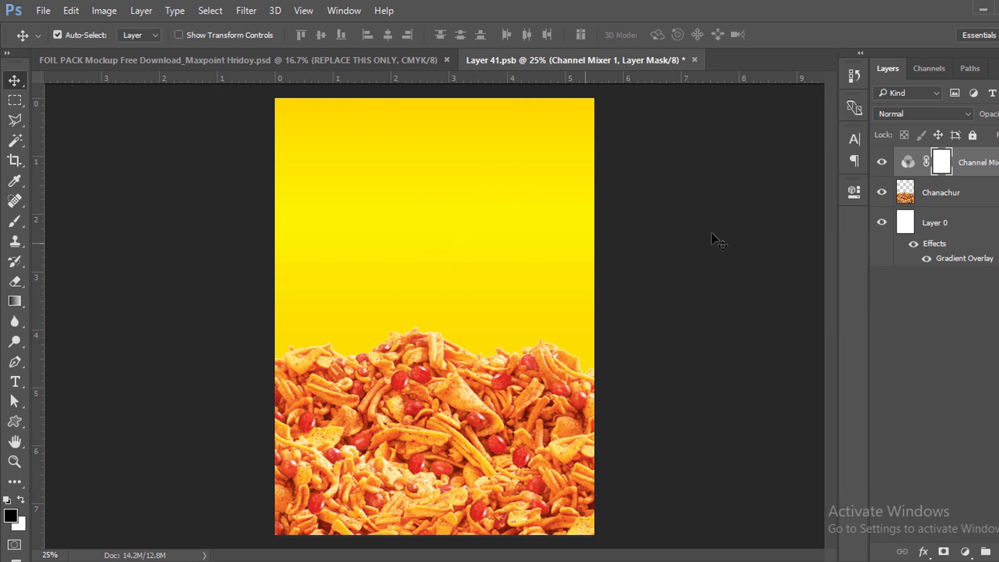
{"action": "left_click", "coordinate": [974, 199]}
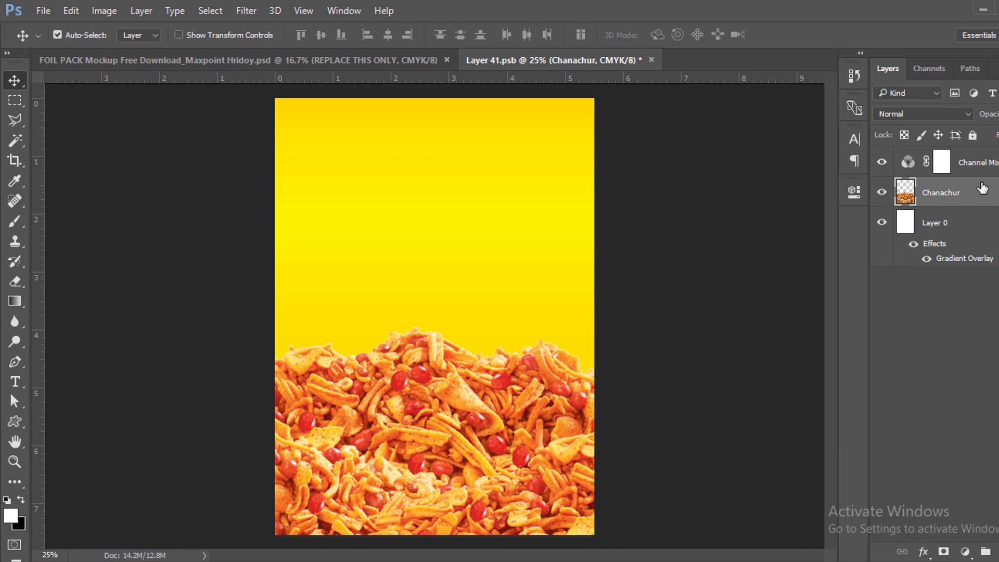
Group the Channel Mixer and Chanachur layers, check the group, then ungroup them.
{"action": "left_click", "coordinate": [982, 170]}
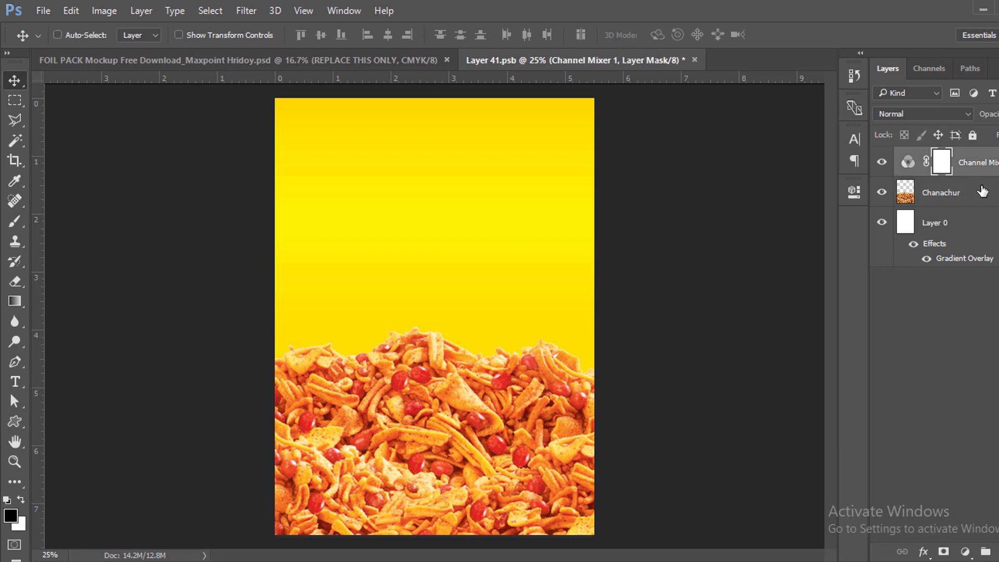
{"action": "left_click", "coordinate": [982, 192], "text": "ctrl"}
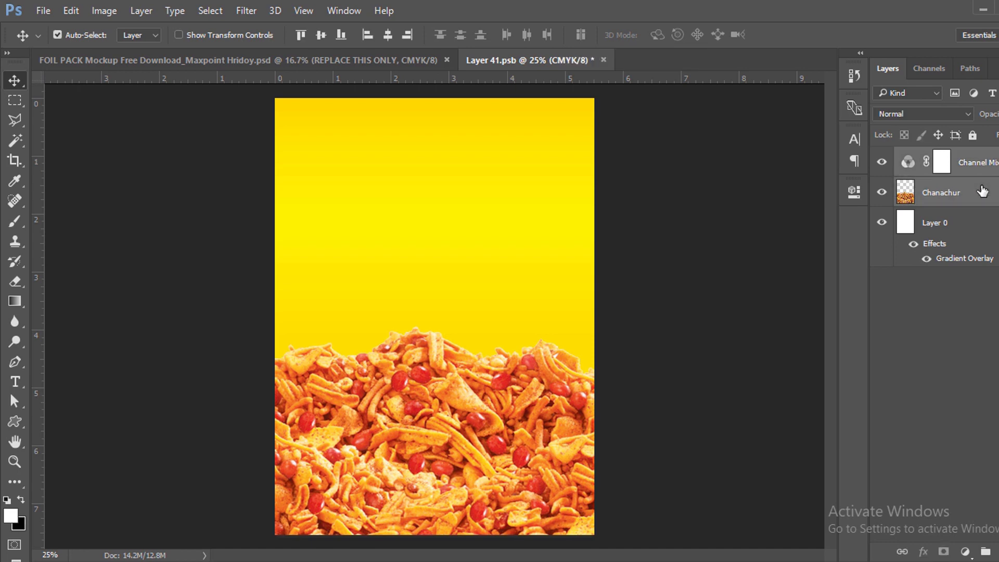
{"action": "left_click_drag", "start_coordinate": [982, 191], "coordinate": [986, 552]}
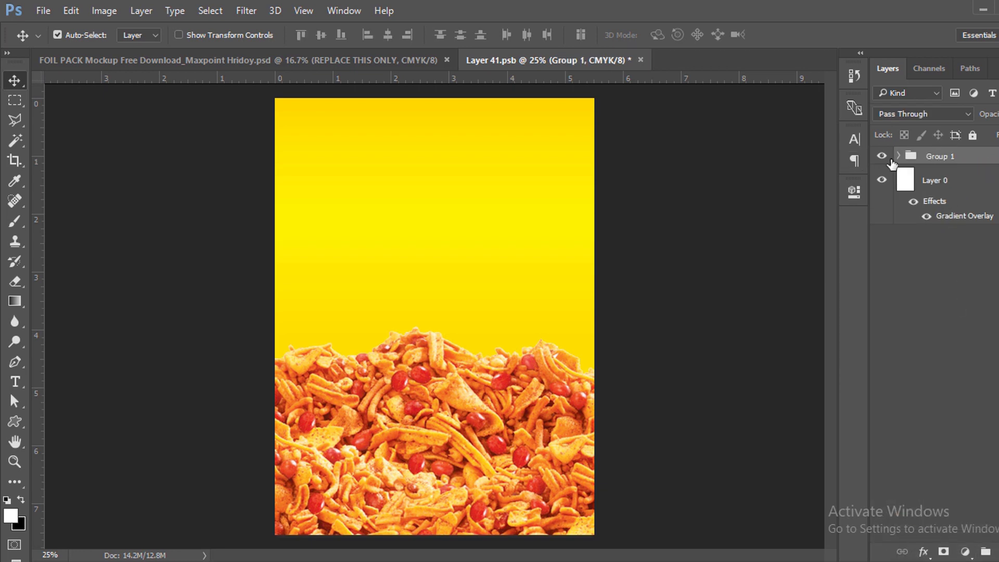
{"action": "left_click", "coordinate": [882, 157]}
{"action": "left_click", "coordinate": [883, 157]}
{"action": "key", "text": "ctrl+shift+g"}
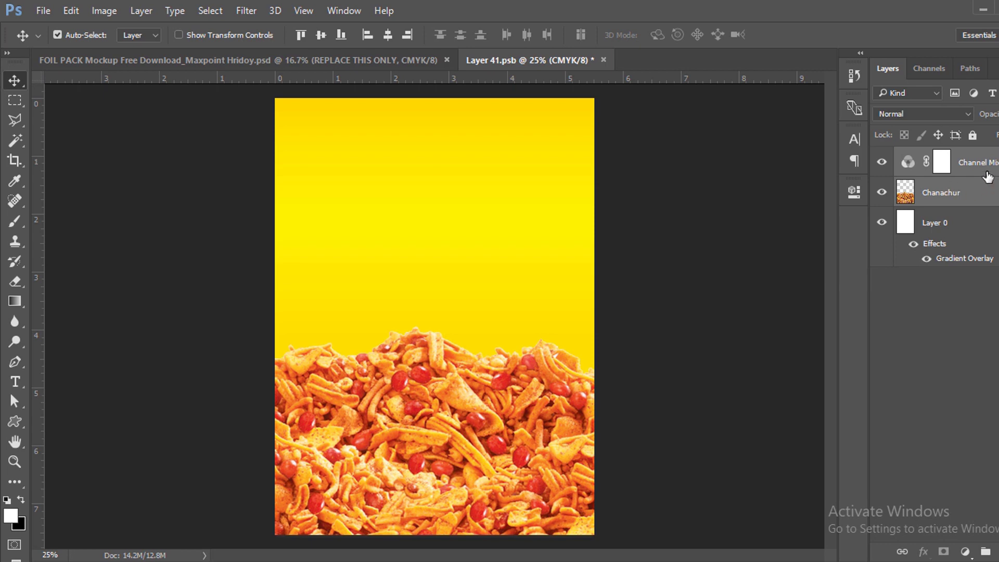
Convert the Chanachur and Channel Mixer layers into one smart object, then toggle its visibility.
{"action": "left_click", "coordinate": [975, 194]}
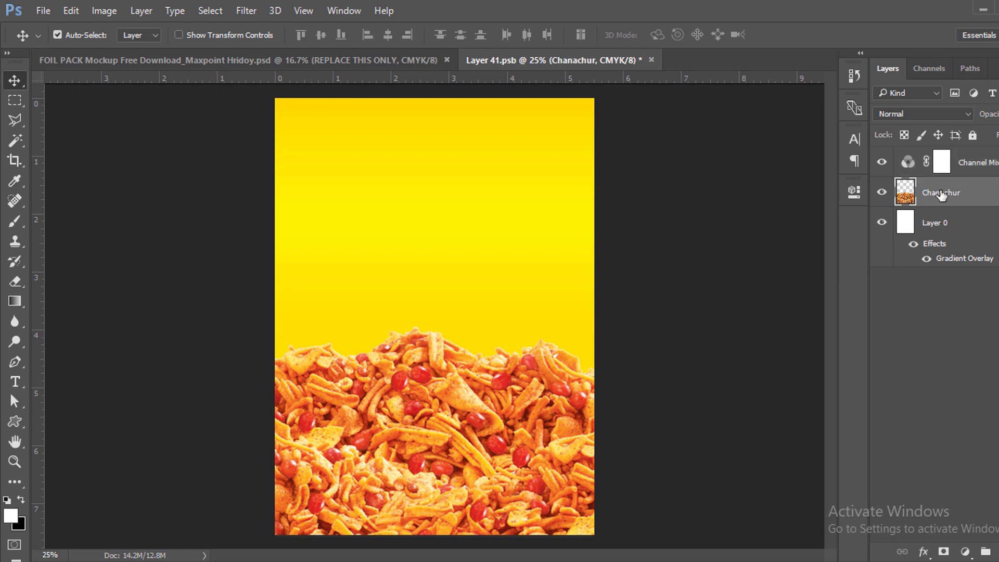
{"action": "key", "text": "ctrl"}
{"action": "left_click", "coordinate": [970, 168], "text": "ctrl"}
{"action": "right_click", "coordinate": [971, 167]}
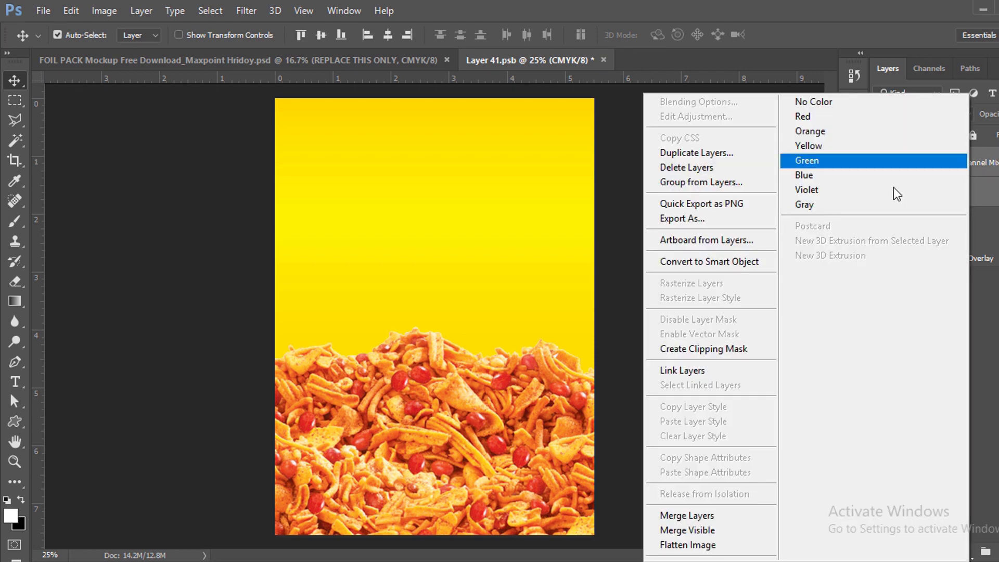
{"action": "left_click", "coordinate": [729, 261]}
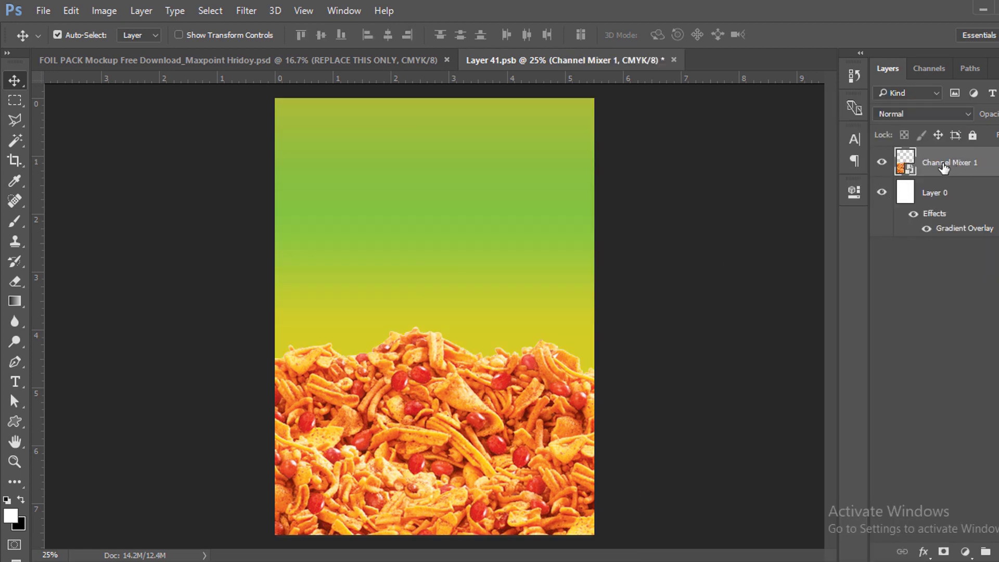
{"action": "left_click", "coordinate": [881, 162]}
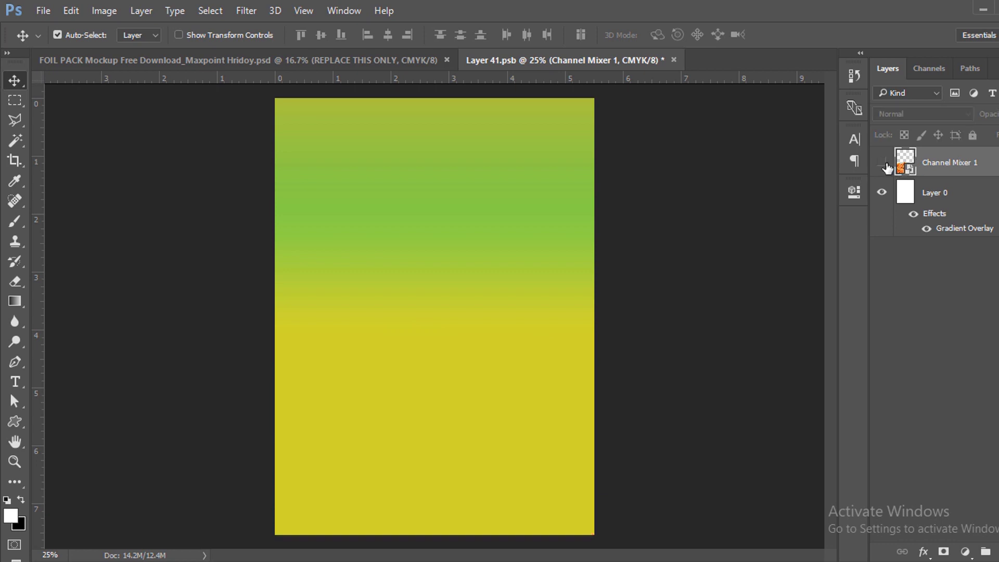
{"action": "left_click", "coordinate": [881, 162]}
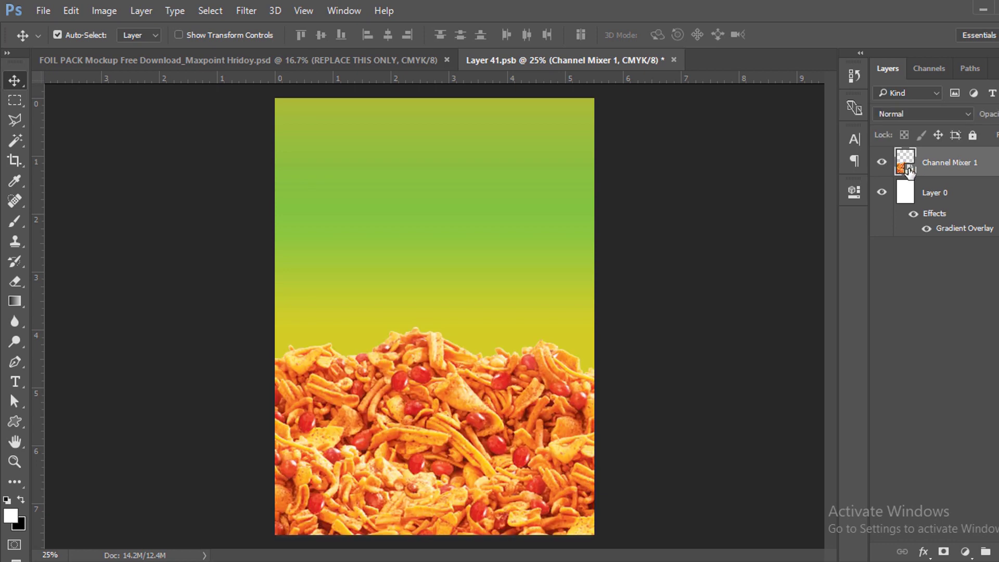
{"action": "double_click", "coordinate": [906, 168]}
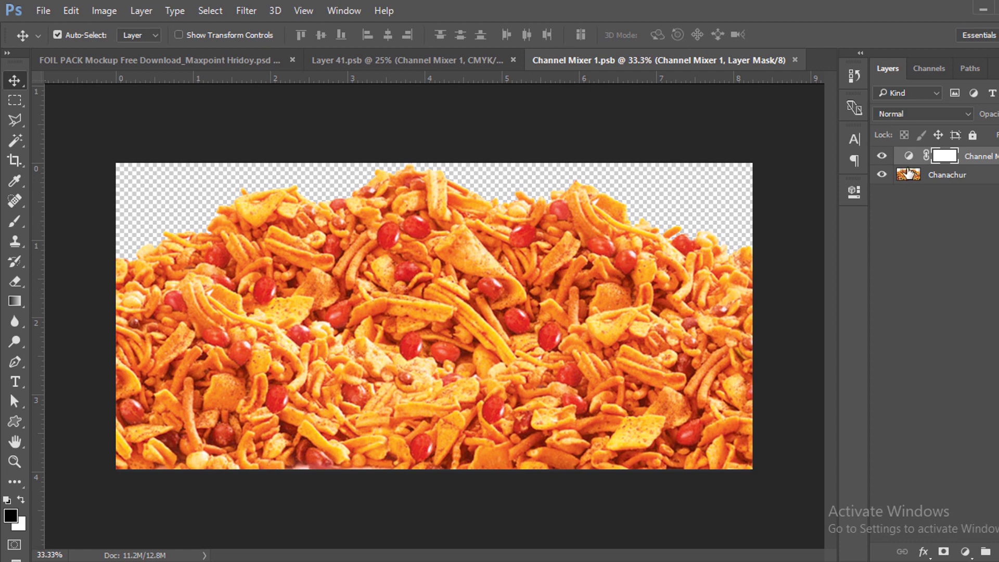
{"action": "left_click", "coordinate": [883, 157]}
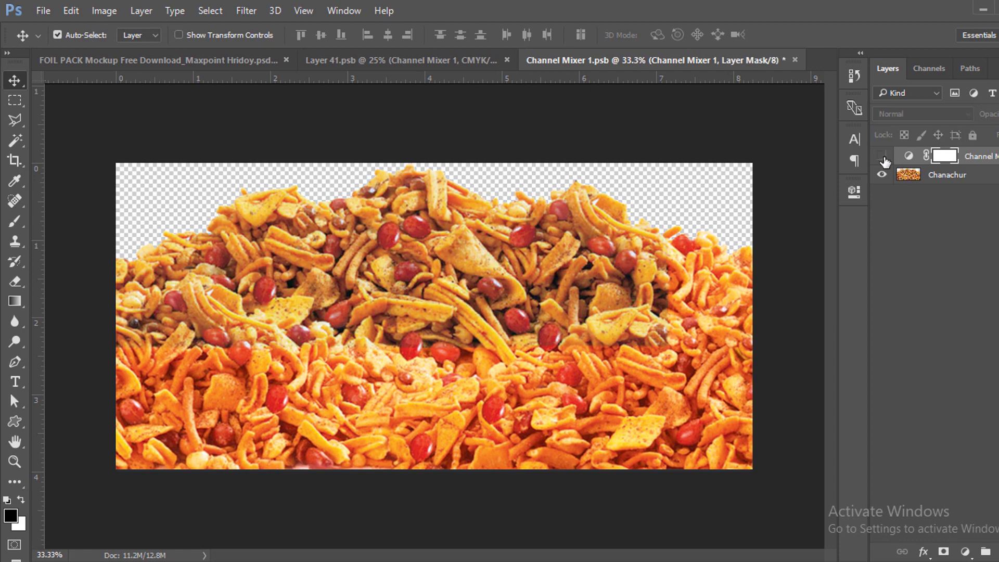
{"action": "left_click", "coordinate": [883, 157]}
{"action": "left_click", "coordinate": [882, 174]}
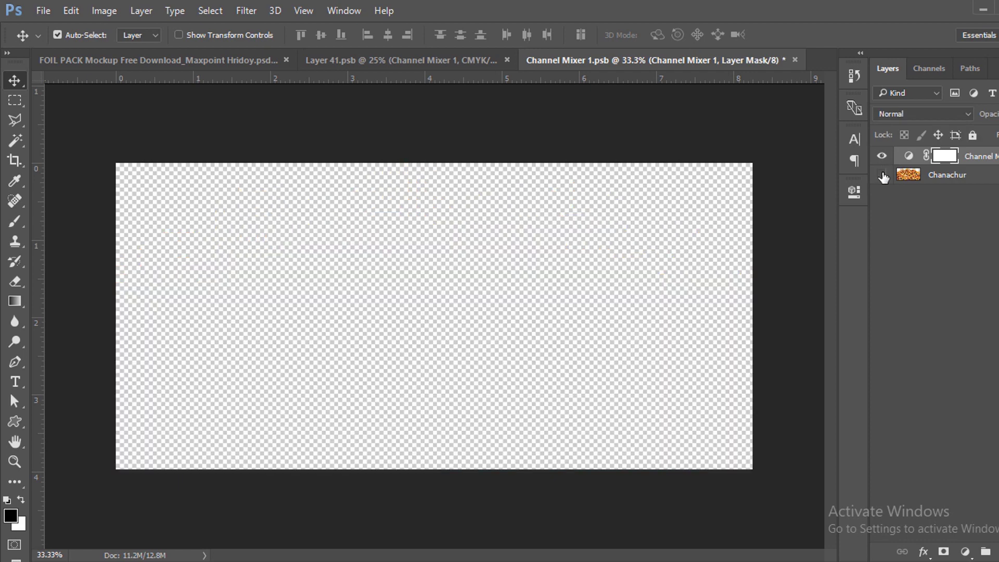
{"action": "left_click", "coordinate": [882, 175]}
{"action": "left_click", "coordinate": [881, 156]}
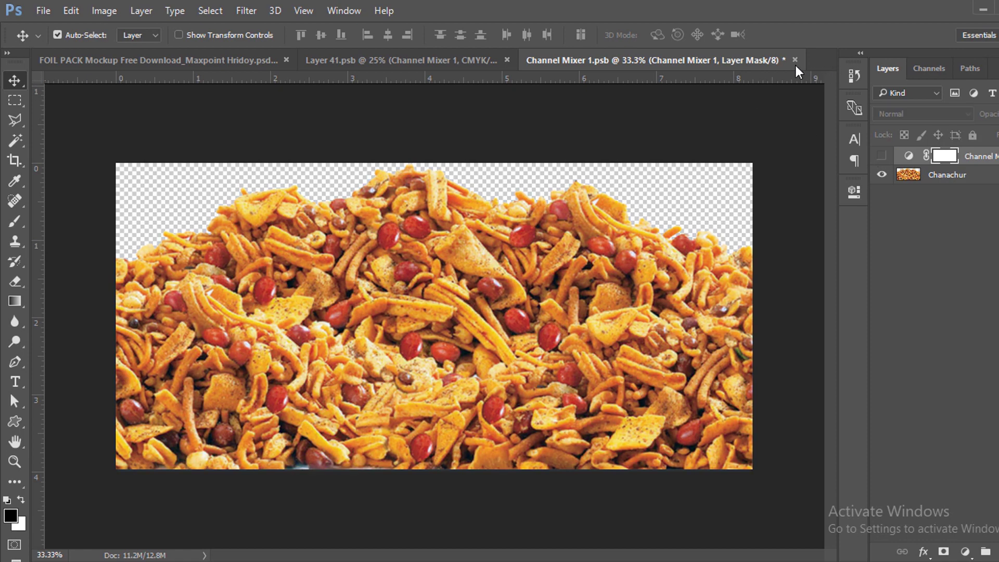
{"action": "left_click", "coordinate": [794, 60]}
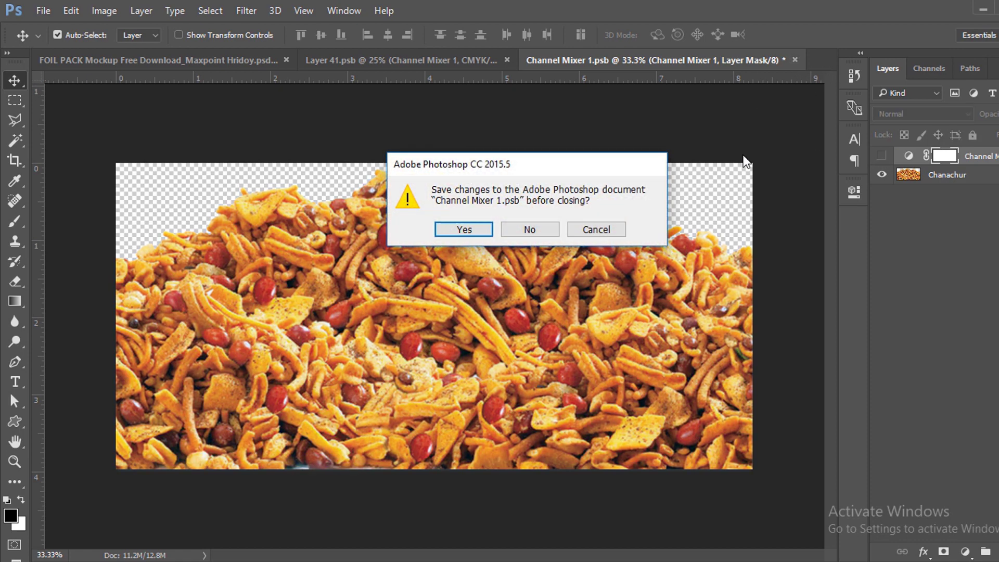
{"action": "left_click", "coordinate": [530, 231]}
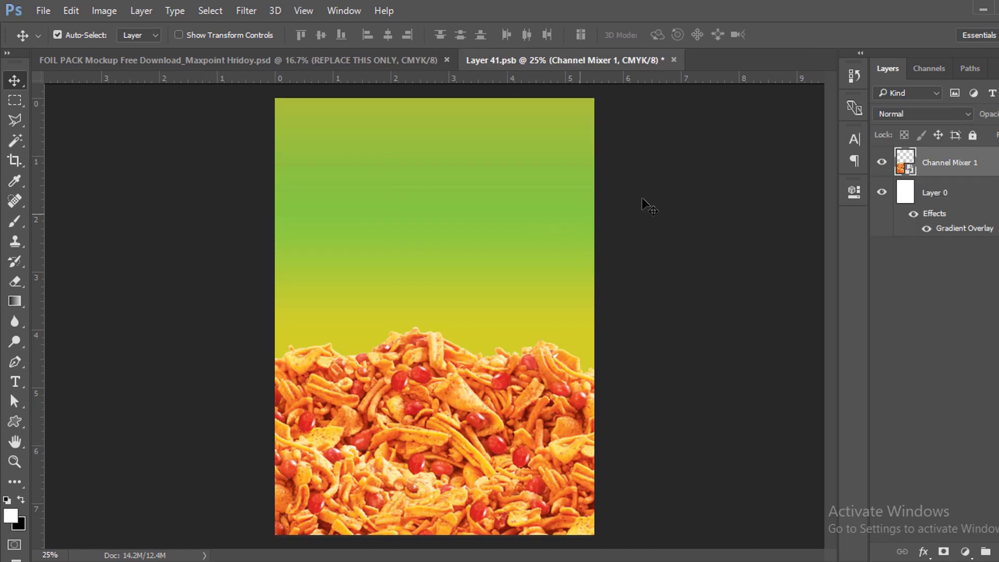
{"action": "left_click", "coordinate": [882, 162]}
{"action": "left_click", "coordinate": [882, 162]}
Paint a soft white glow stroke above the chanachur pile on a new Layer 1.
{"action": "left_click", "coordinate": [883, 162]}
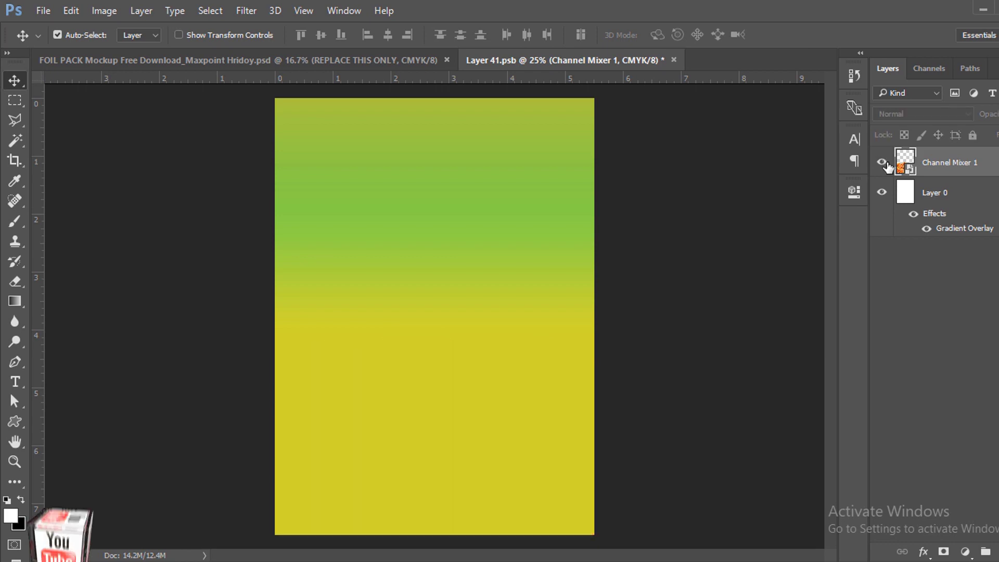
{"action": "left_click", "coordinate": [883, 163]}
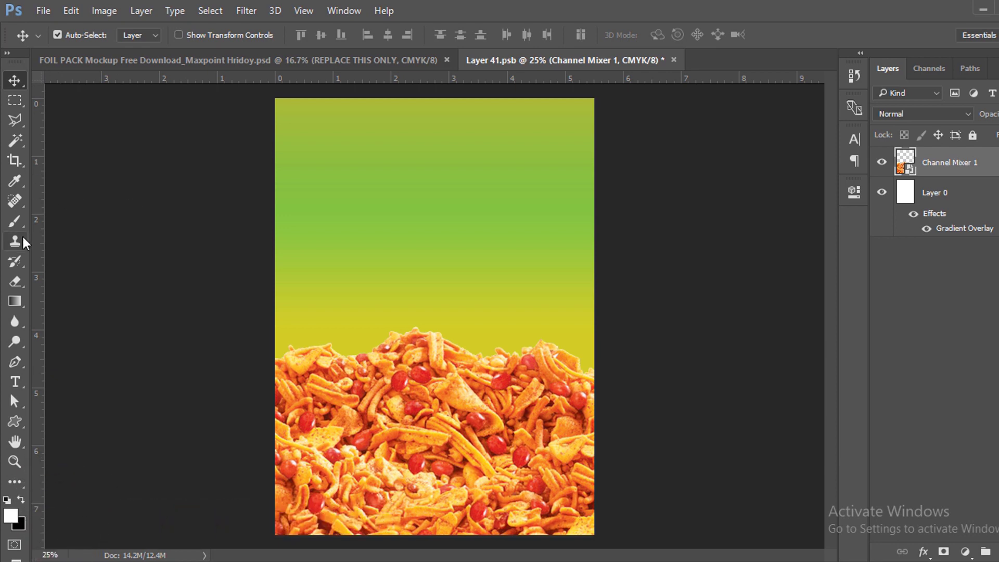
{"action": "left_click", "coordinate": [16, 221]}
{"action": "left_click", "coordinate": [101, 225]}
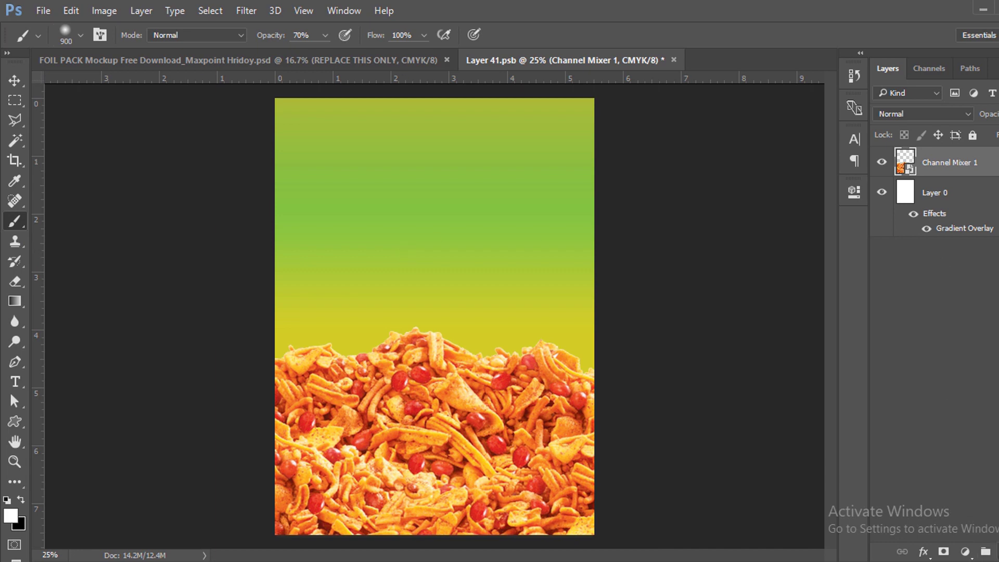
{"action": "left_click", "coordinate": [995, 553]}
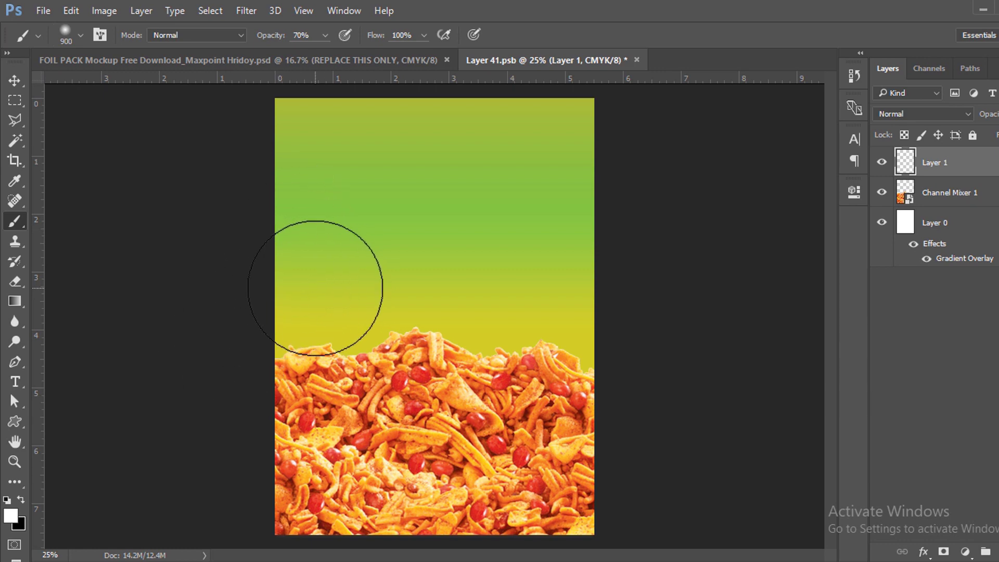
{"action": "left_click_drag", "start_coordinate": [315, 288], "coordinate": [750, 256]}
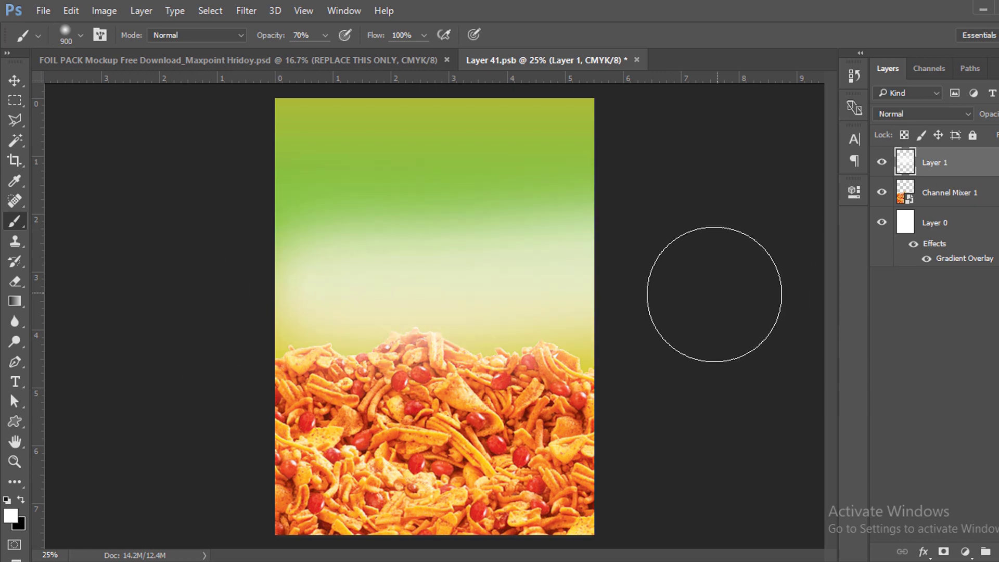
{"action": "key", "text": "ctrl+z"}
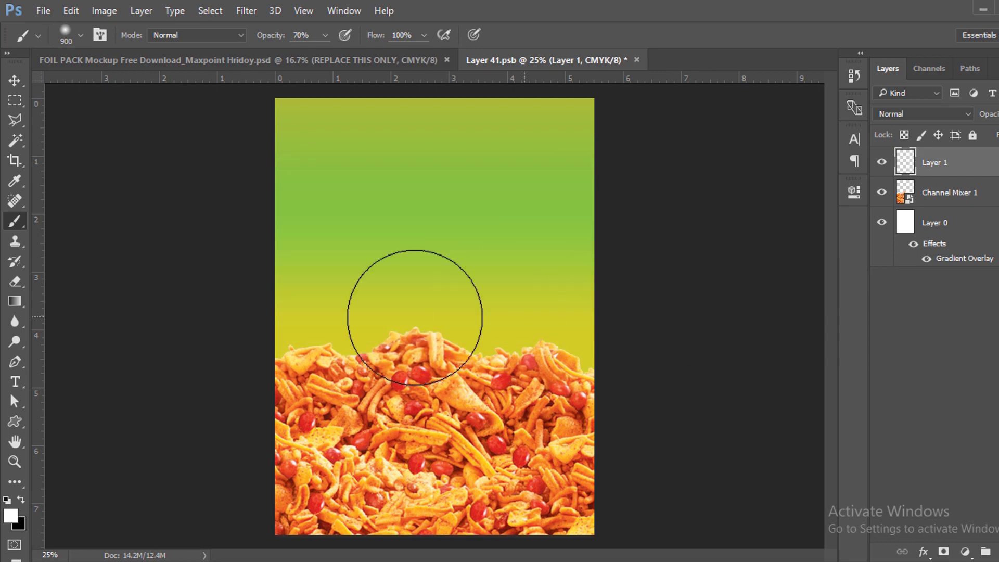
{"action": "mouse_move", "coordinate": [290, 300]}
{"action": "left_mouse_down"}
{"action": "mouse_move", "coordinate": [484, 302]}
{"action": "mouse_move", "coordinate": [736, 368]}
{"action": "left_mouse_up"}
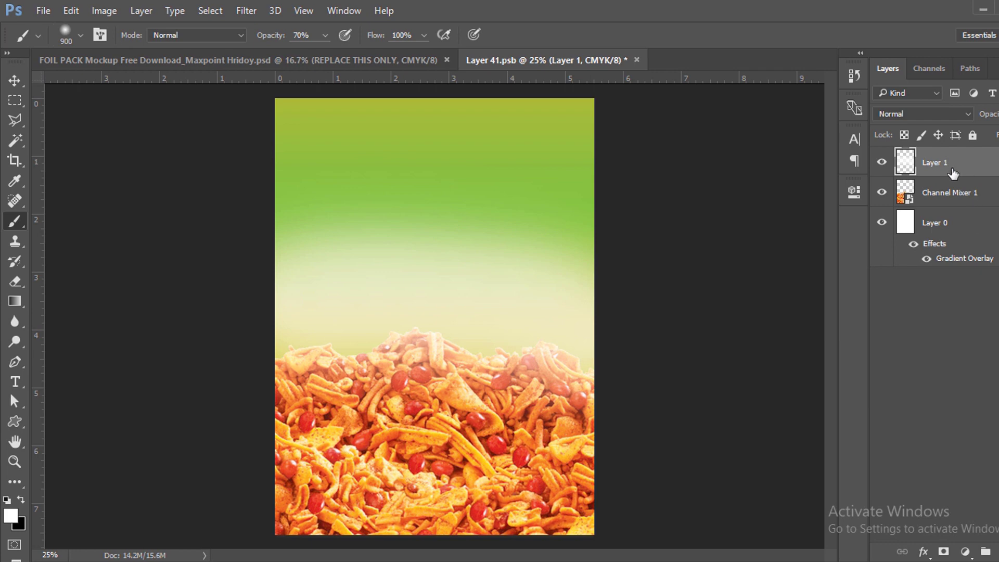
Move Layer 1 below Channel Mixer 1 and shift the glow upward.
{"action": "left_click", "coordinate": [15, 81]}
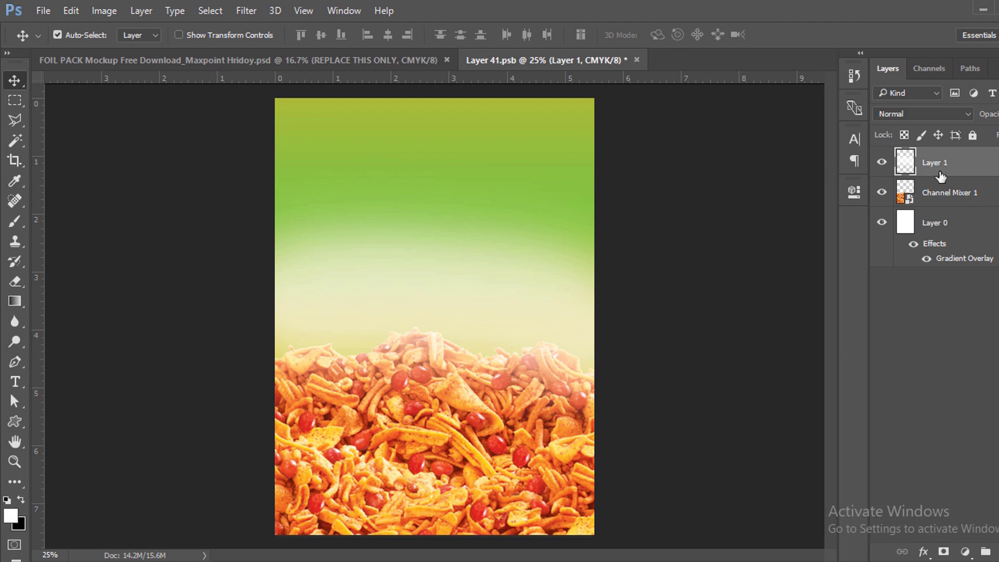
{"action": "left_click_drag", "start_coordinate": [945, 167], "coordinate": [942, 208]}
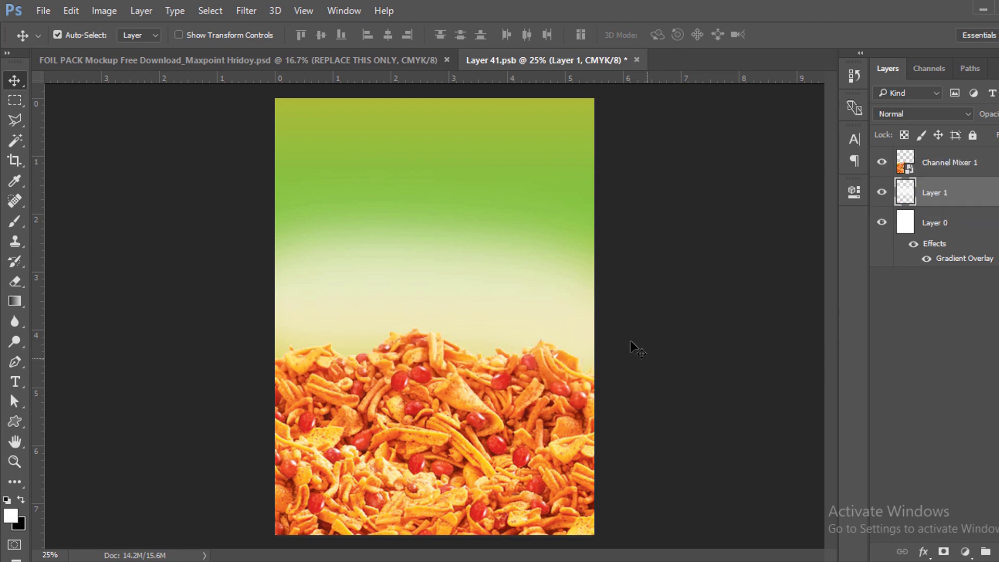
{"action": "left_click_drag", "start_coordinate": [505, 306], "coordinate": [502, 280]}
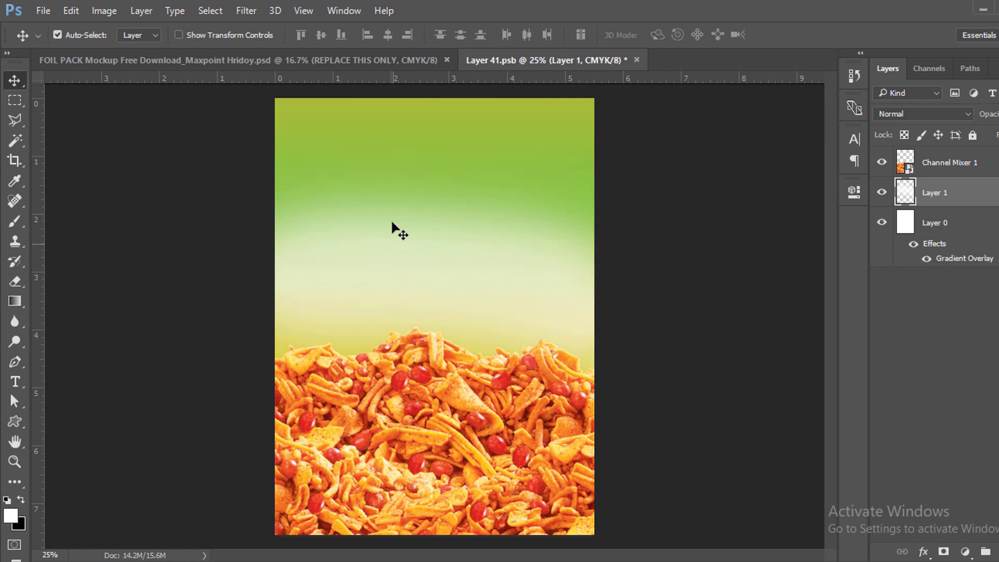
Place the second flame image behind the pile, then nudge the flames and chanachur into position.
{"action": "key", "text": "alt+Tab"}
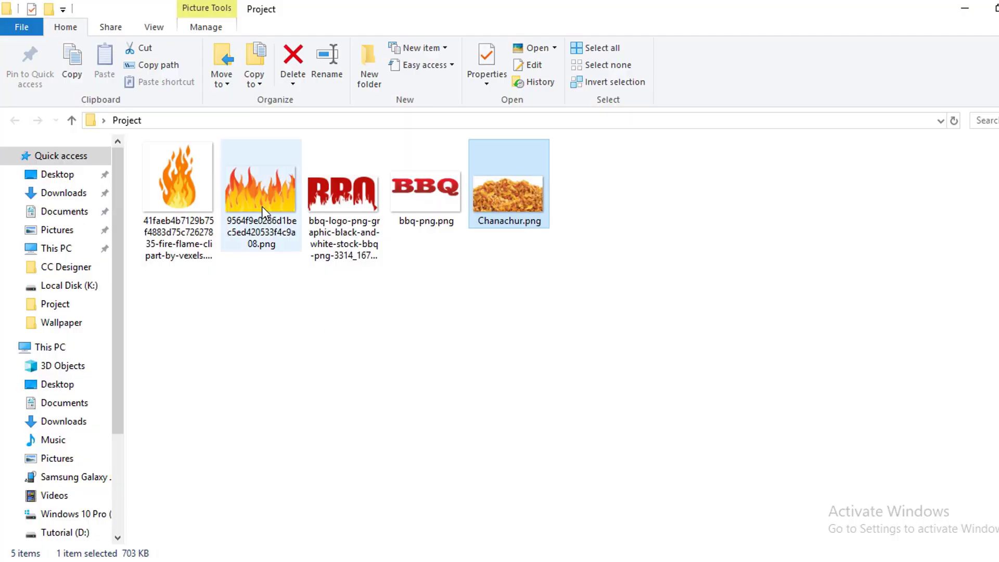
{"action": "left_click_drag", "start_coordinate": [262, 207], "coordinate": [361, 353]}
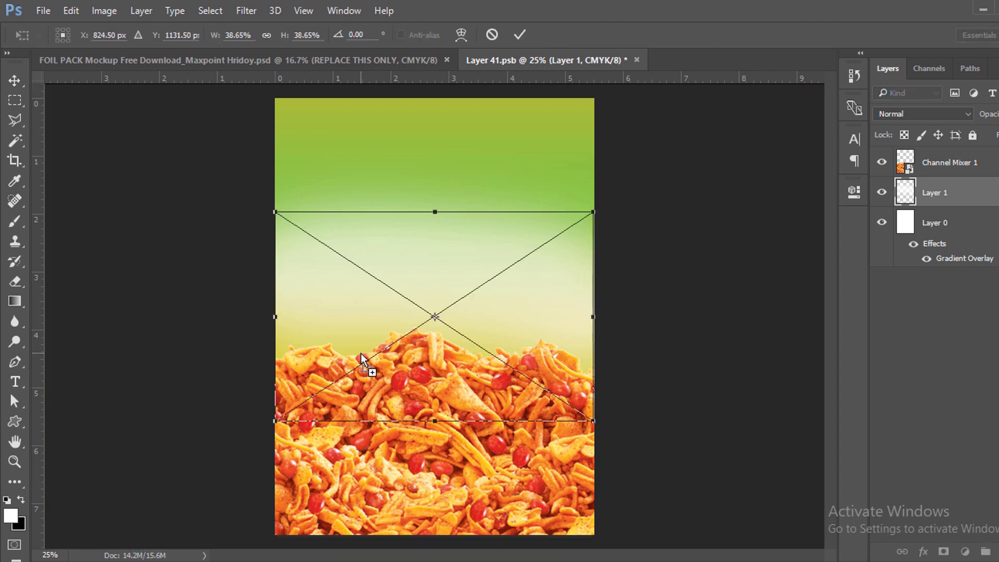
{"action": "mouse_move", "coordinate": [507, 332]}
{"action": "left_mouse_down"}
{"action": "mouse_move", "coordinate": [507, 230]}
{"action": "mouse_move", "coordinate": [509, 319]}
{"action": "left_mouse_up"}
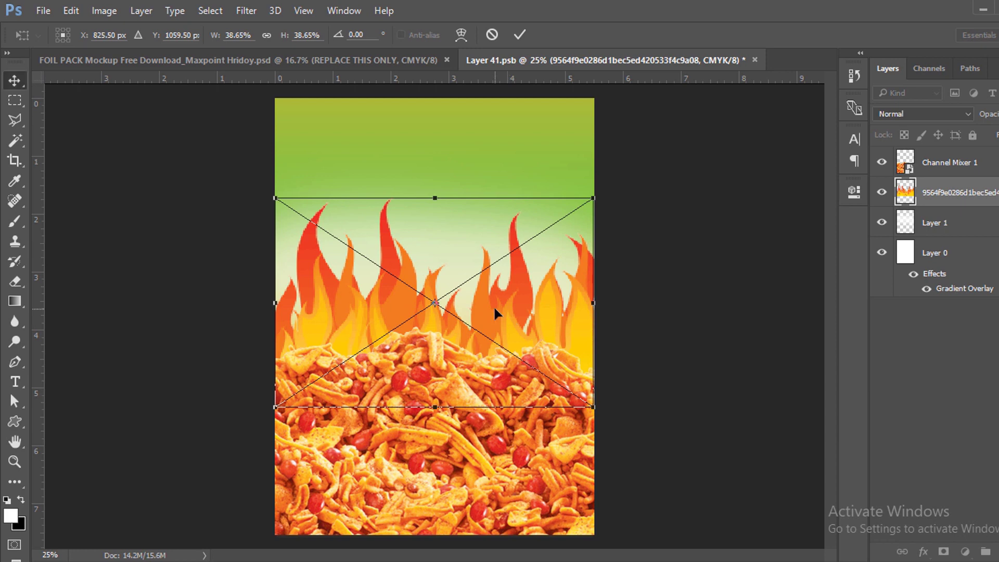
{"action": "key", "text": "Return"}
{"action": "left_click_drag", "start_coordinate": [501, 319], "coordinate": [502, 323]}
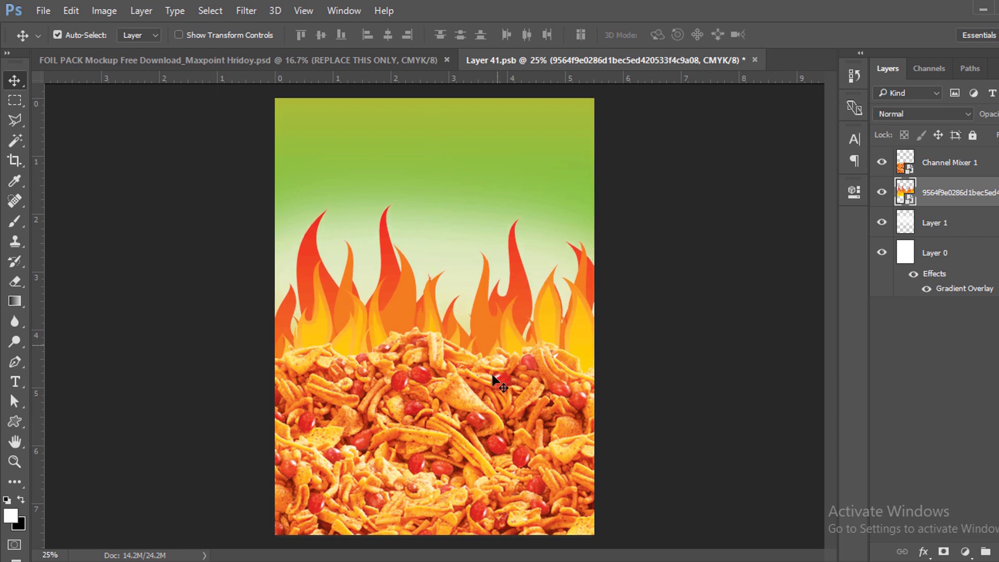
{"action": "mouse_move", "coordinate": [493, 399]}
{"action": "left_mouse_down"}
{"action": "mouse_move", "coordinate": [491, 426]}
{"action": "mouse_move", "coordinate": [491, 408]}
{"action": "left_mouse_up"}
{"action": "left_click_drag", "start_coordinate": [492, 347], "coordinate": [493, 355]}
Place bbq-png.png in the design and scale the BBQ SHOP logo down.
{"action": "left_click", "coordinate": [983, 10]}
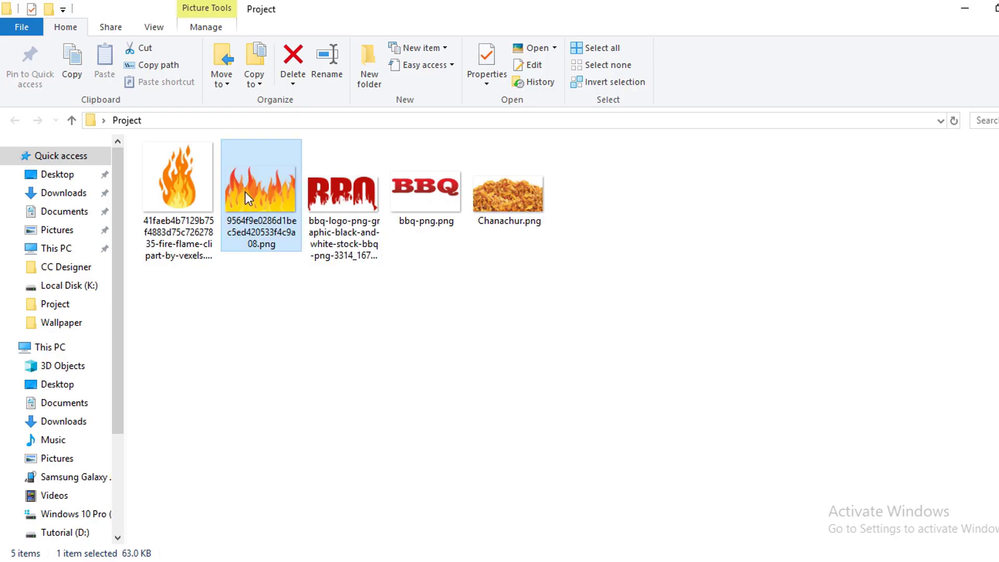
{"action": "left_click_drag", "start_coordinate": [426, 188], "coordinate": [327, 256]}
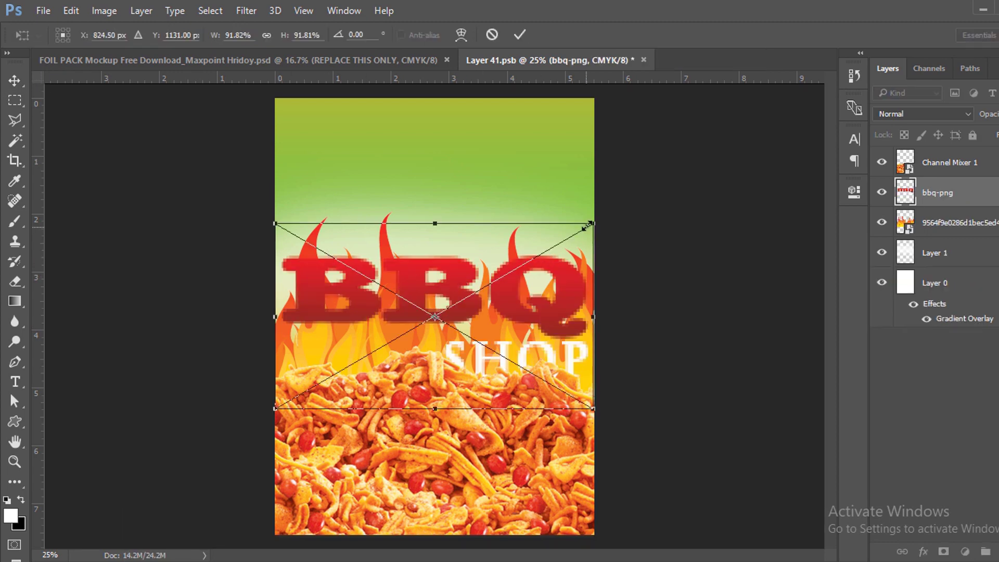
{"action": "left_click_drag", "start_coordinate": [588, 225], "coordinate": [461, 284]}
{"action": "key", "text": "Return"}
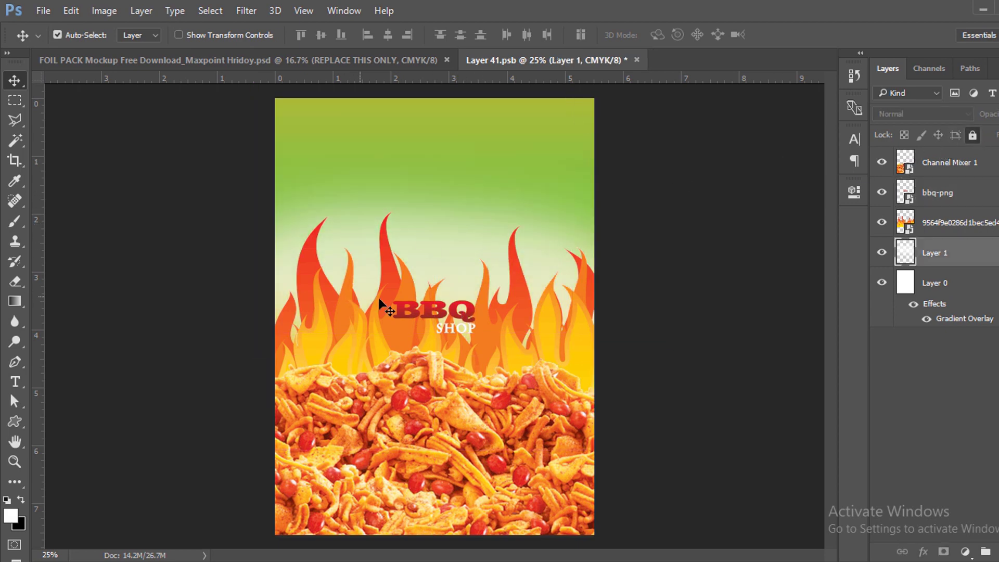
Move the BBQ SHOP logo to the upper-left corner and tilt it about -25°.
{"action": "left_click", "coordinate": [426, 311]}
{"action": "left_click_drag", "start_coordinate": [427, 311], "coordinate": [324, 141]}
{"action": "key", "text": "ctrl+t"}
{"action": "left_click_drag", "start_coordinate": [404, 160], "coordinate": [412, 128]}
{"action": "key", "text": "Return"}
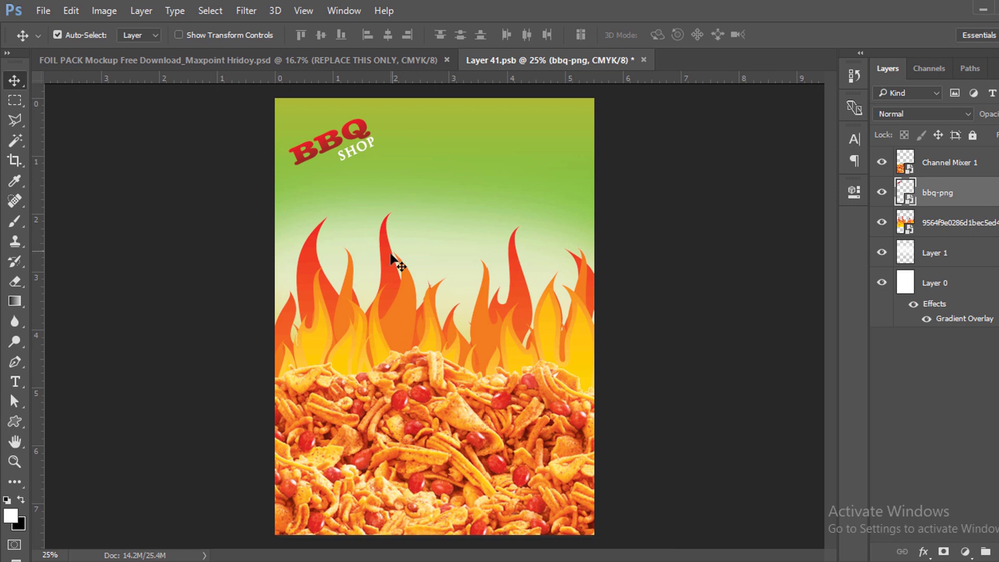
{"action": "left_click", "coordinate": [22, 379]}
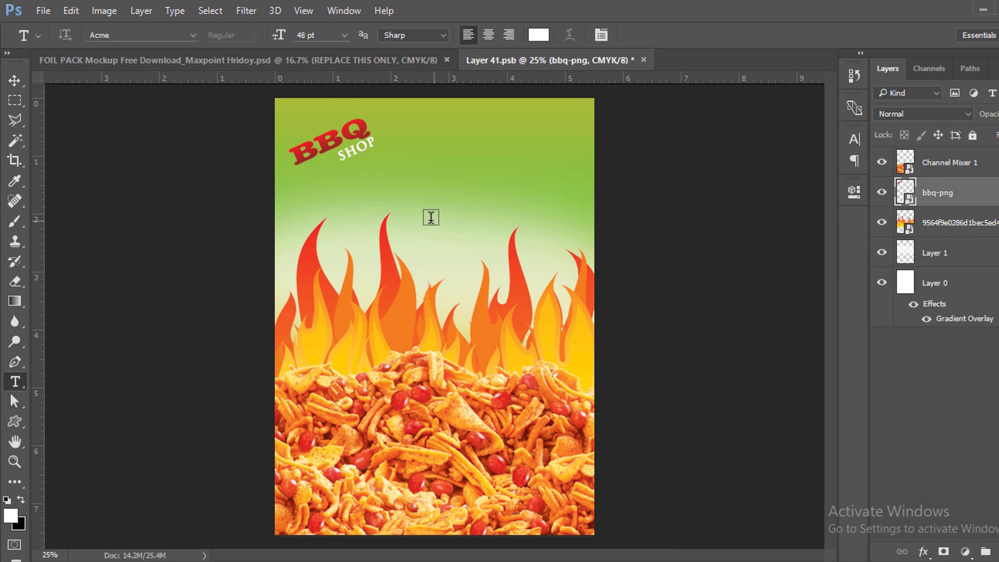
Type the headline NEW above the flames and move it up and left.
{"action": "left_click", "coordinate": [431, 218]}
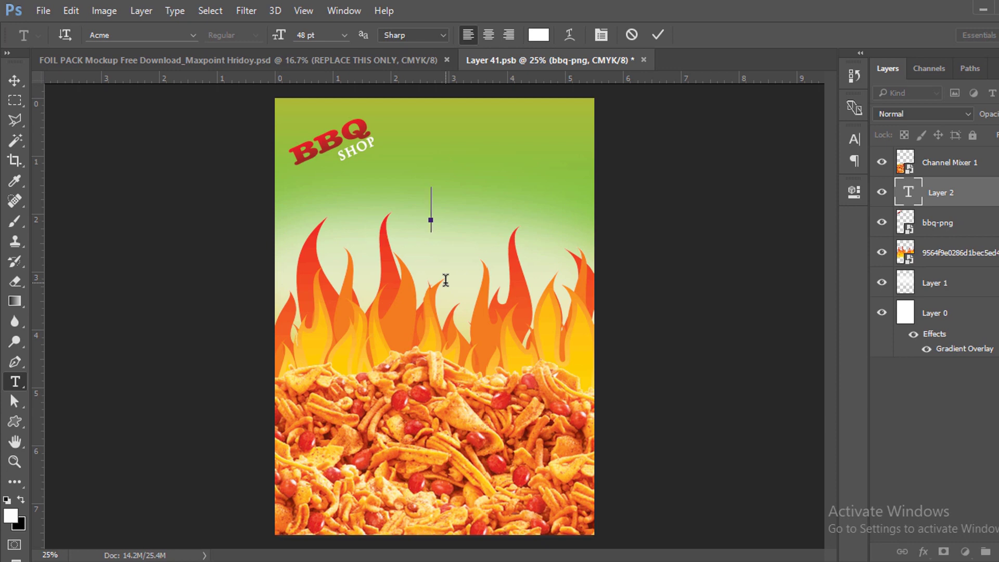
{"action": "type", "text": "NEW"}
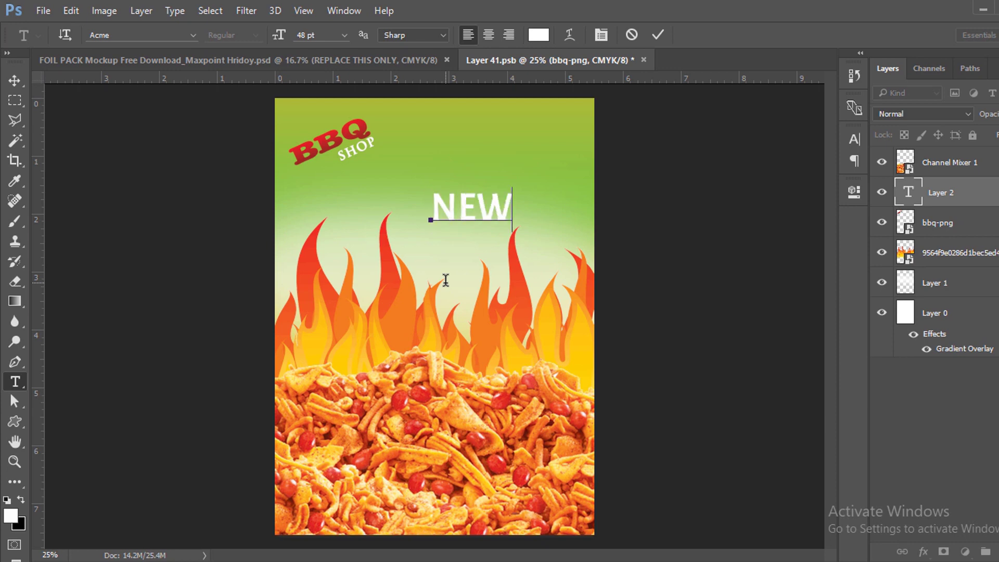
{"action": "left_click", "coordinate": [14, 80]}
{"action": "left_click_drag", "start_coordinate": [490, 226], "coordinate": [450, 217]}
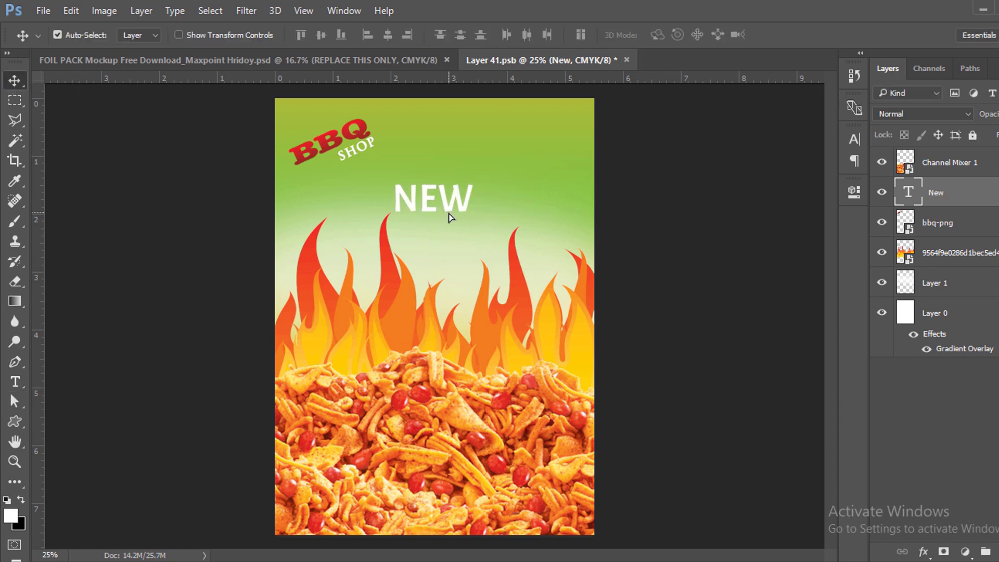
Enlarge the NEW text to 72 pt in the Character panel.
{"action": "left_click", "coordinate": [854, 139]}
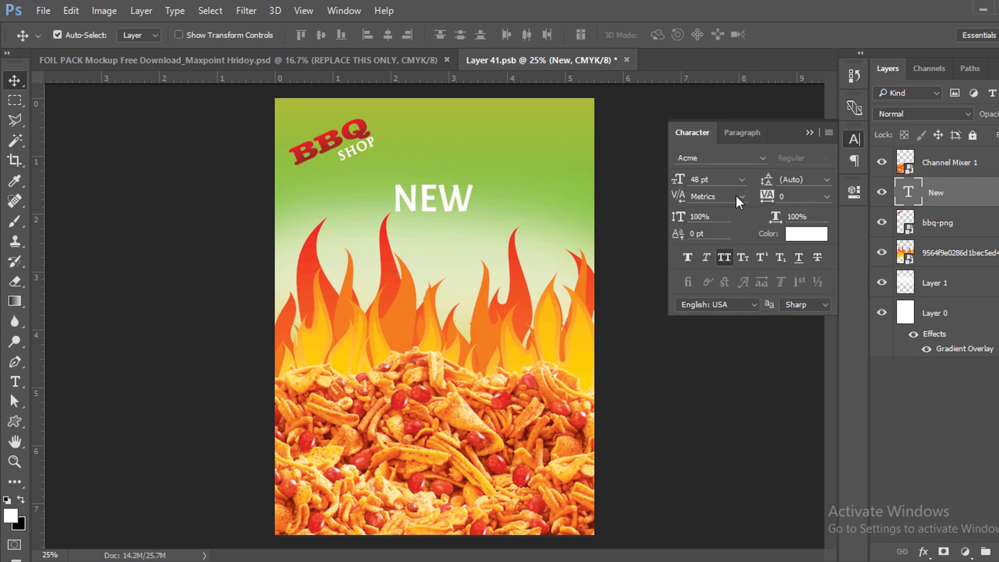
{"action": "left_click", "coordinate": [743, 182]}
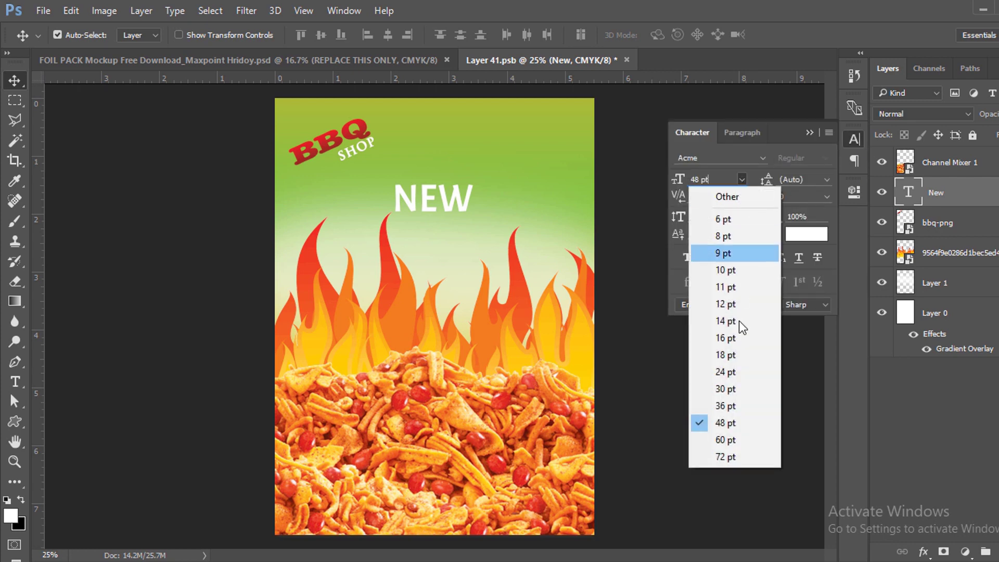
{"action": "left_click", "coordinate": [736, 441]}
{"action": "left_click", "coordinate": [744, 180]}
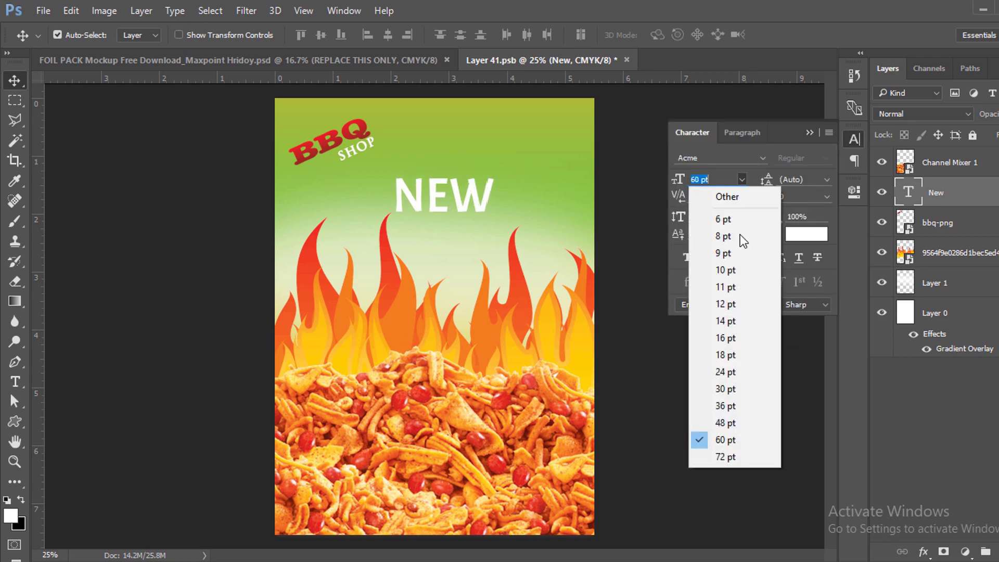
{"action": "left_click", "coordinate": [741, 462]}
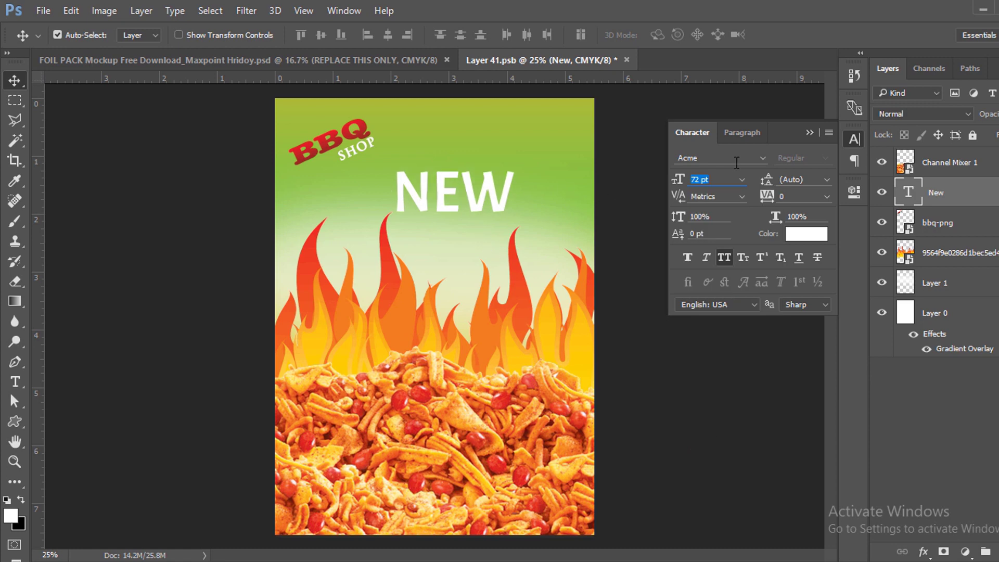
Open the Layer Style window for the NEW layer and bring it fully into view.
{"action": "right_click", "coordinate": [969, 193]}
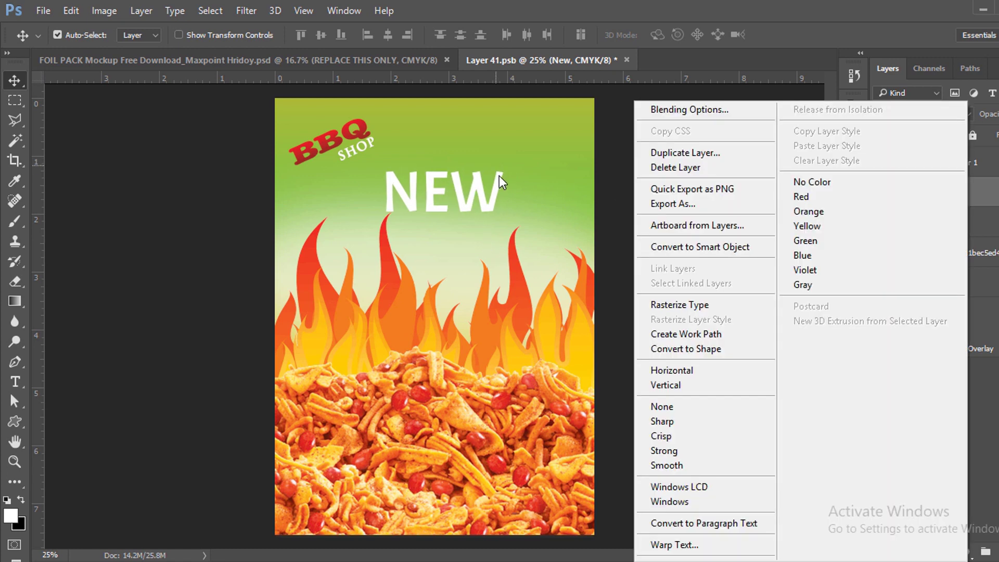
{"action": "left_click", "coordinate": [499, 184]}
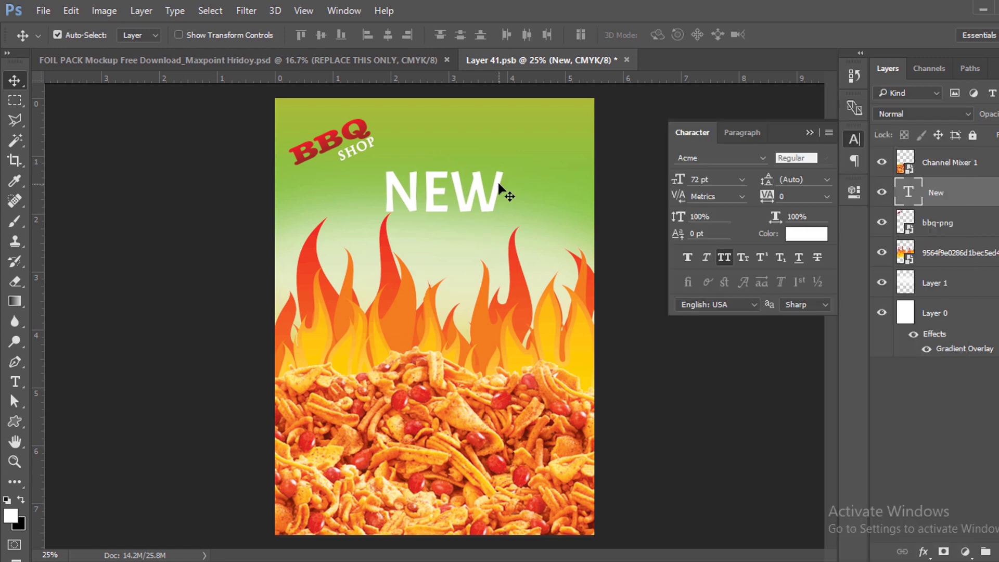
{"action": "right_click", "coordinate": [994, 200]}
{"action": "key", "text": "Escape"}
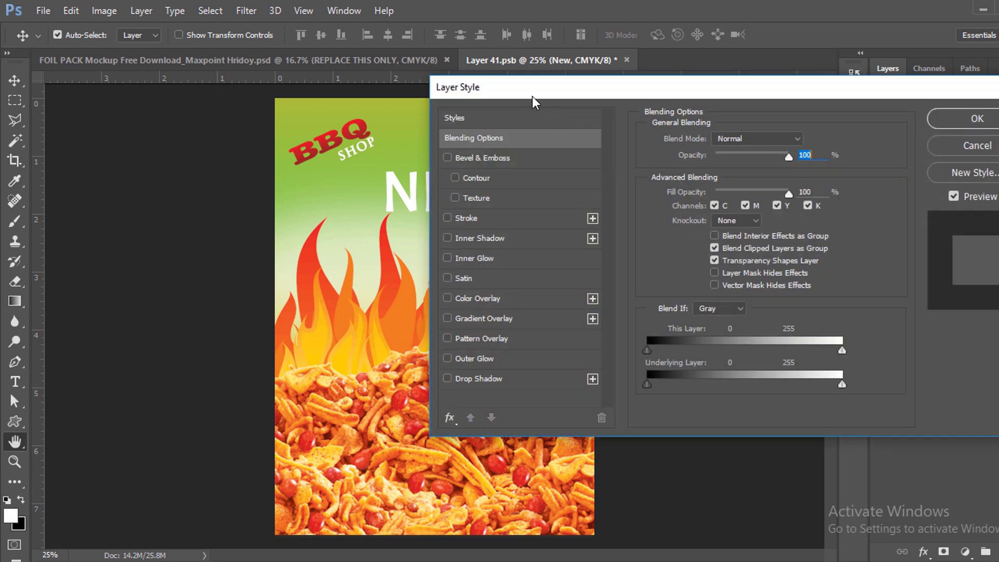
{"action": "left_click_drag", "start_coordinate": [533, 86], "coordinate": [723, 75]}
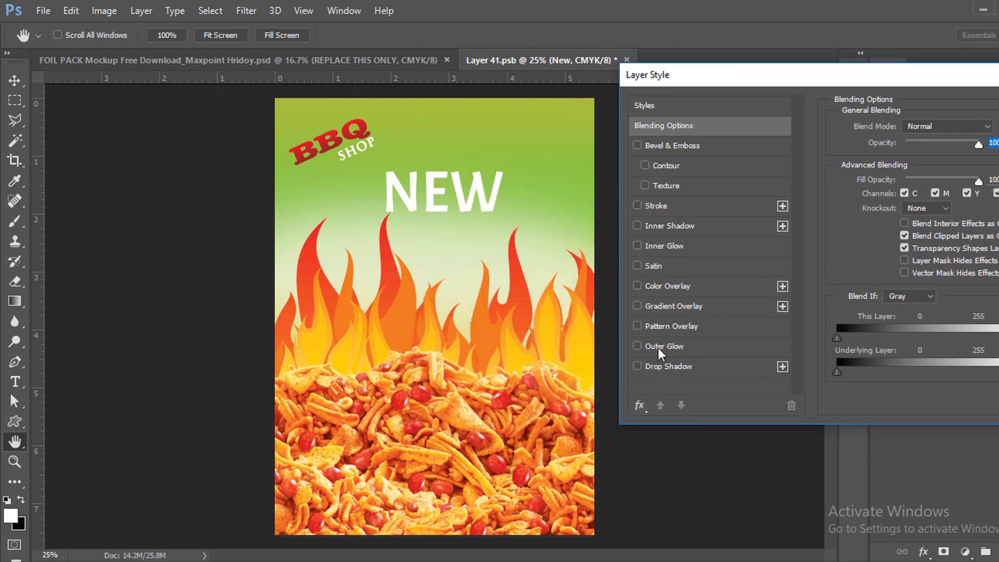
{"action": "left_click_drag", "start_coordinate": [786, 65], "coordinate": [677, 339]}
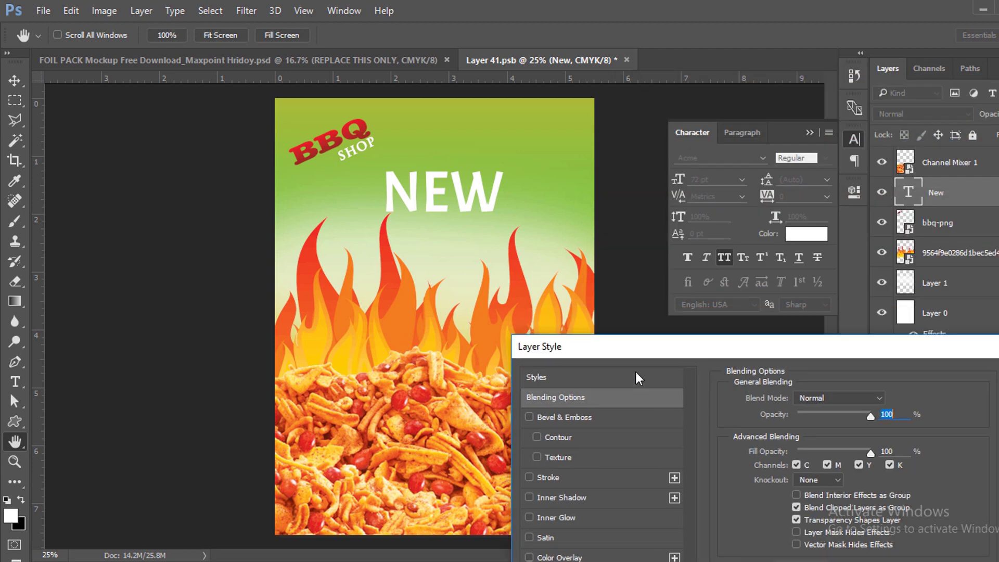
{"action": "left_click_drag", "start_coordinate": [639, 378], "coordinate": [527, 429]}
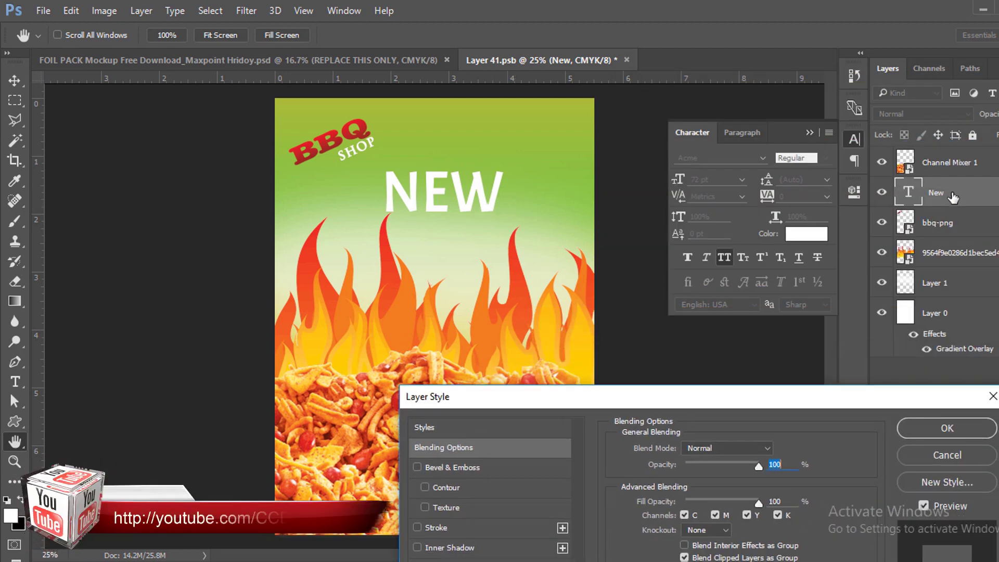
{"action": "left_click_drag", "start_coordinate": [620, 405], "coordinate": [793, 106]}
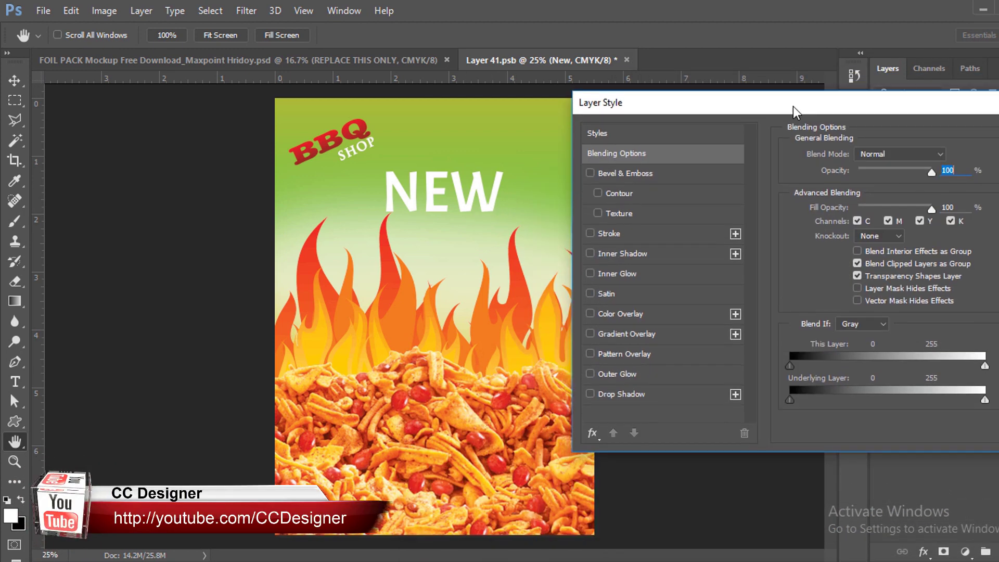
Add an Outer Glow to NEW with Spread widened to 59%, keeping the red colour.
{"action": "left_click", "coordinate": [619, 371]}
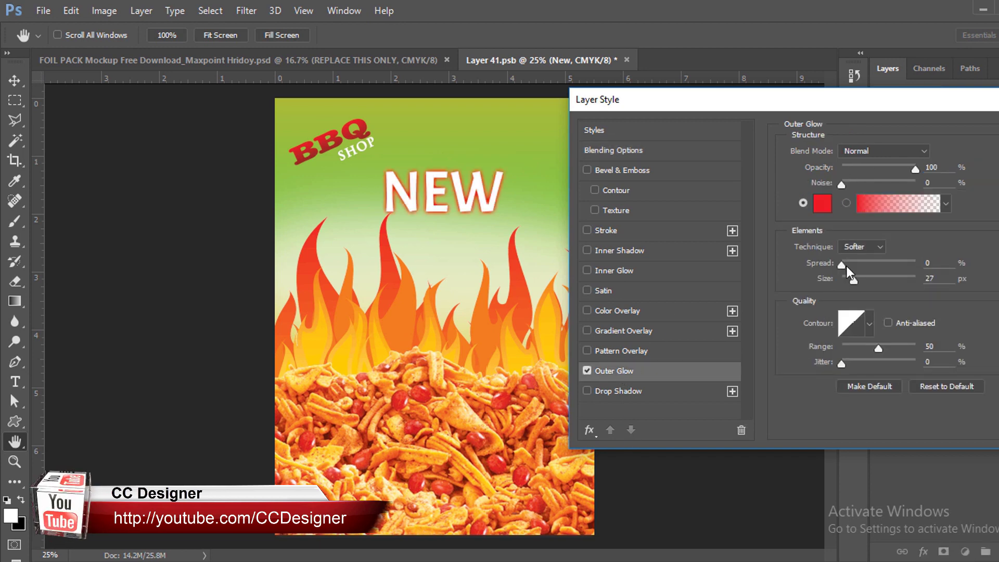
{"action": "left_click_drag", "start_coordinate": [840, 263], "coordinate": [885, 265]}
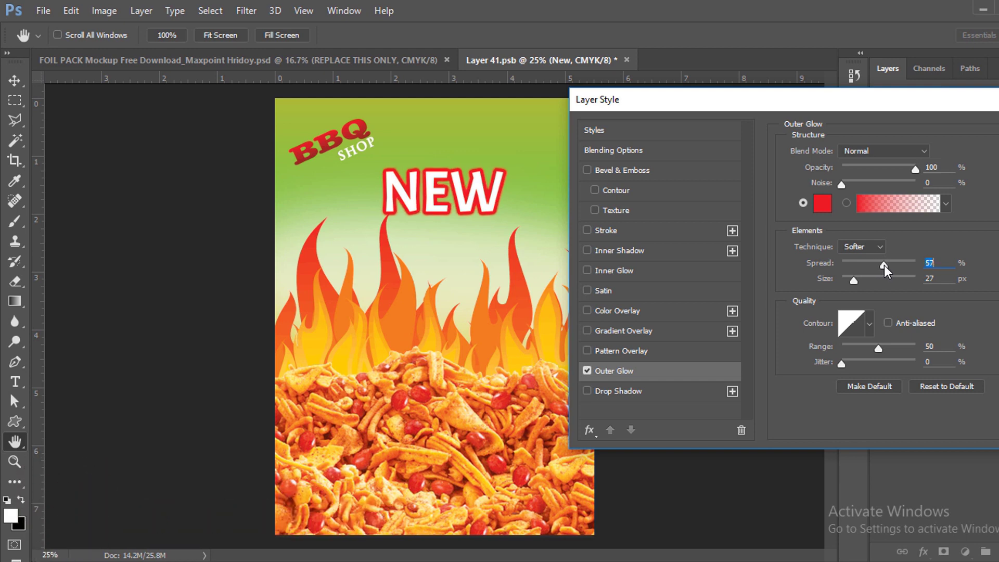
{"action": "left_click", "coordinate": [822, 204]}
{"action": "left_click", "coordinate": [364, 355]}
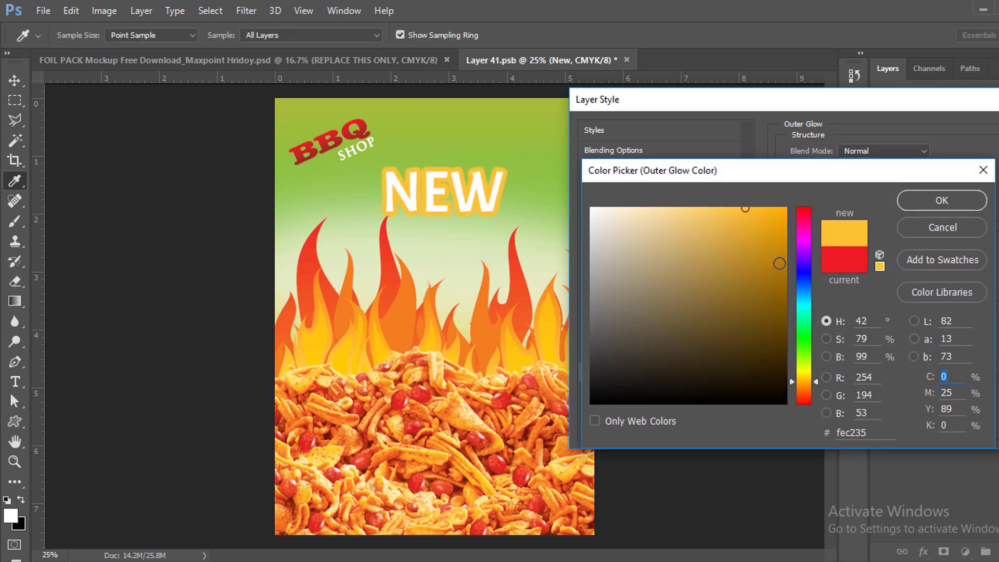
{"action": "left_click", "coordinate": [778, 270]}
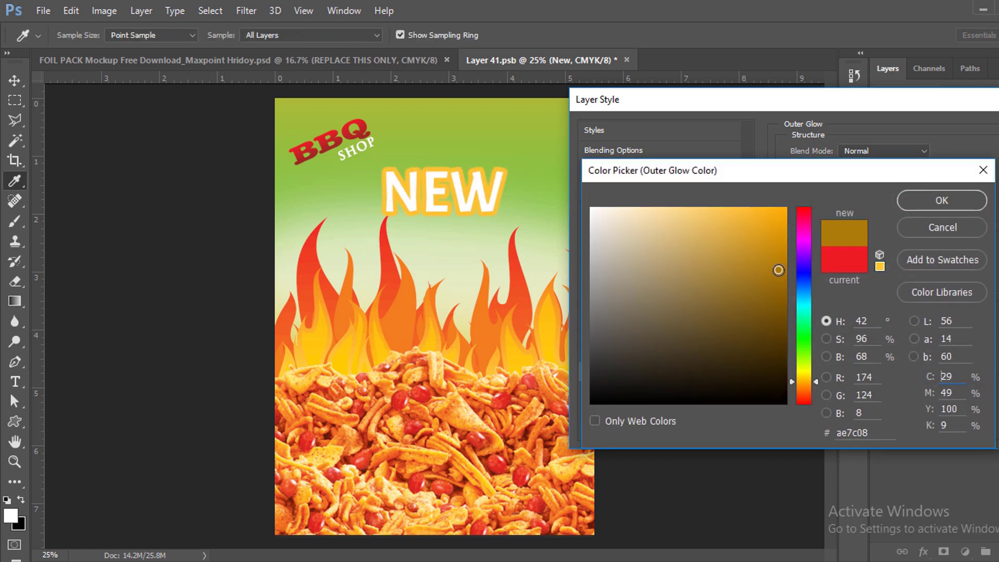
{"action": "left_click", "coordinate": [785, 305]}
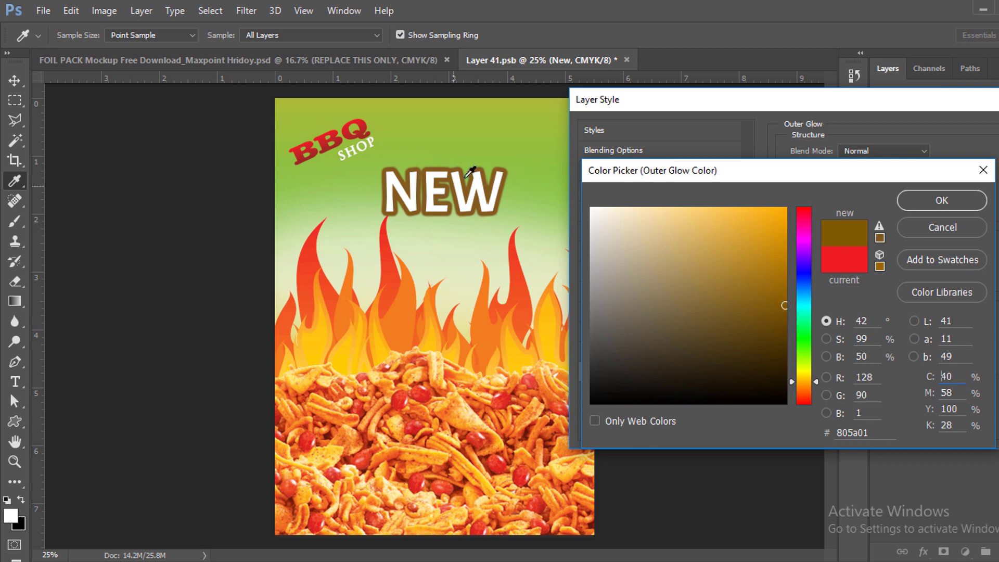
{"action": "left_click", "coordinate": [913, 227]}
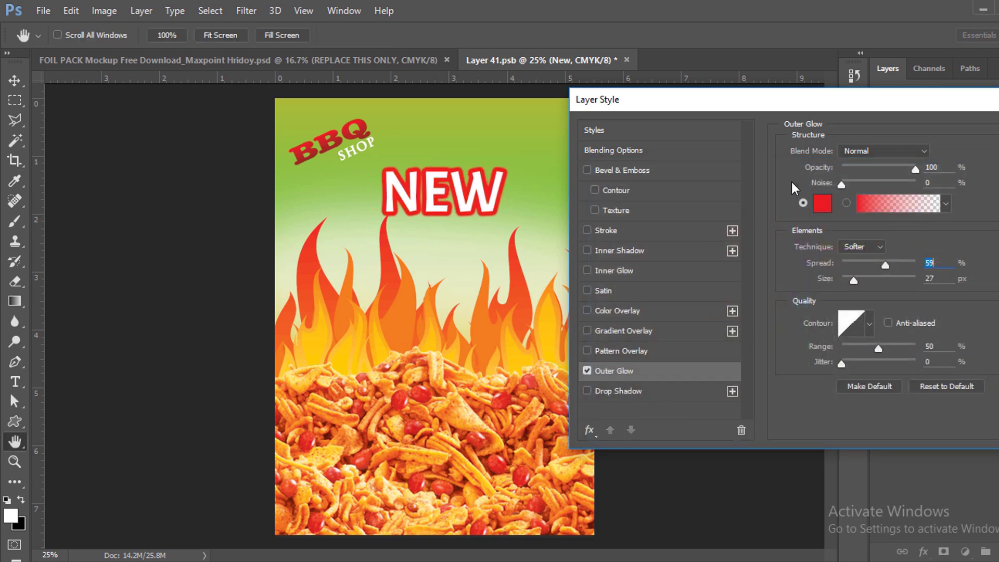
Apply the glow and move NEW down to just above the flames.
{"action": "left_click_drag", "start_coordinate": [949, 100], "coordinate": [769, 175]}
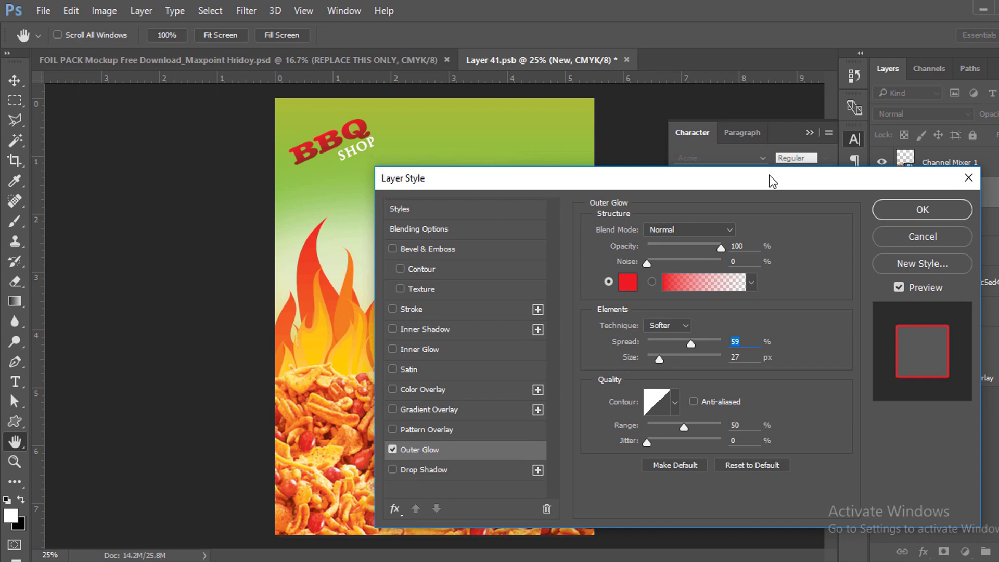
{"action": "left_click", "coordinate": [940, 211]}
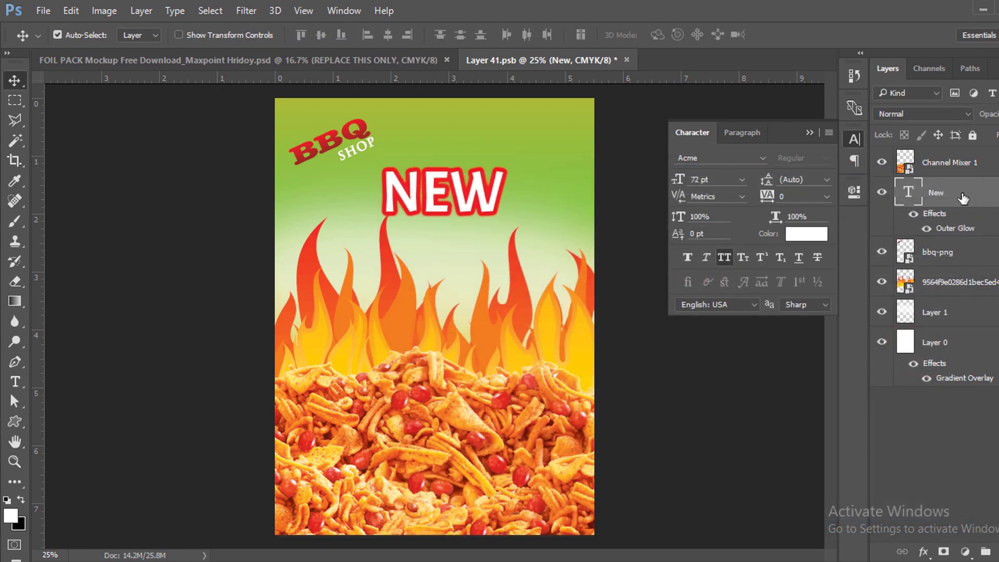
{"action": "left_click_drag", "start_coordinate": [473, 208], "coordinate": [464, 256]}
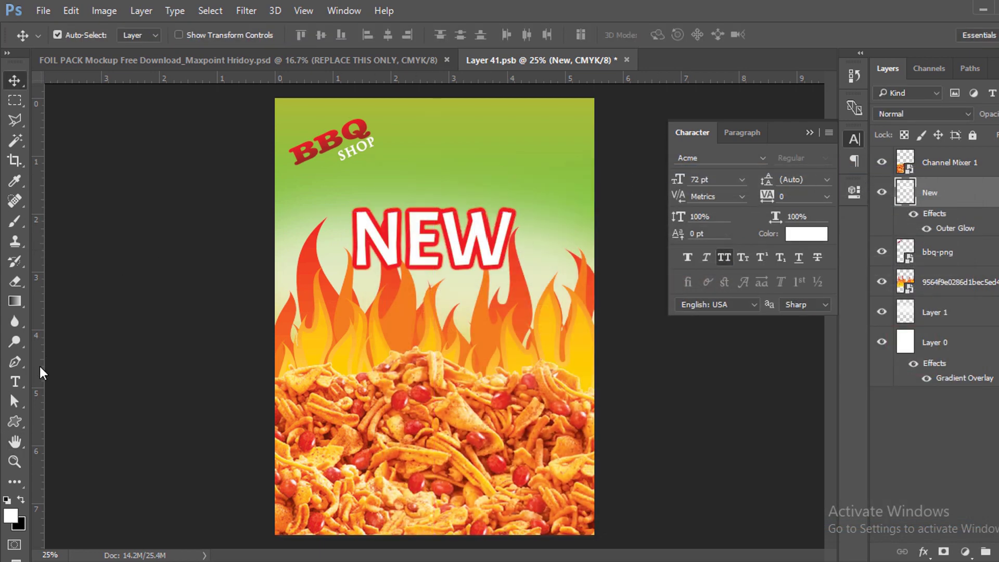
Add white CHANACHUR text above NEW and set it to 36 pt.
{"action": "left_click", "coordinate": [15, 381]}
{"action": "left_click", "coordinate": [385, 179]}
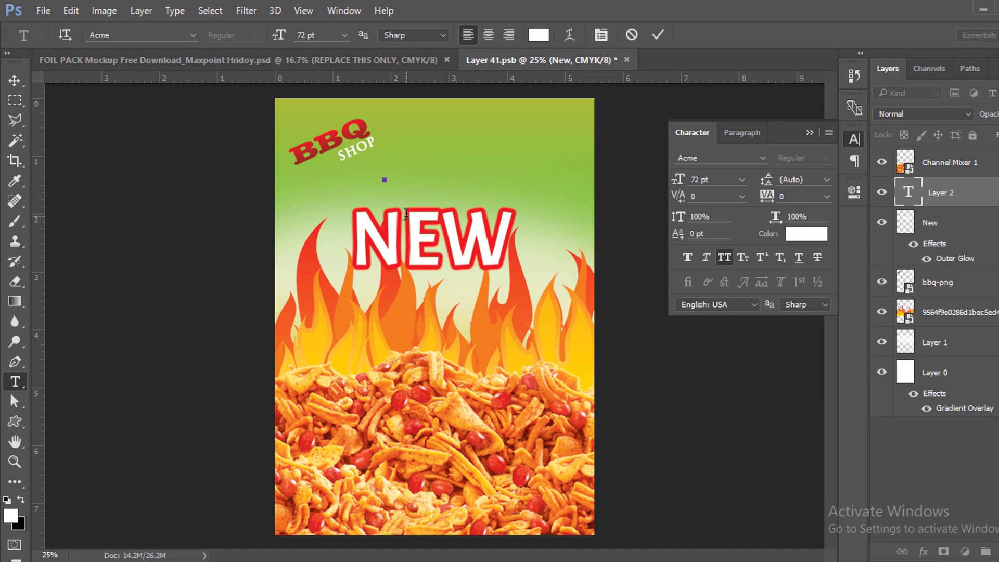
{"action": "type", "text": "CHAM"}
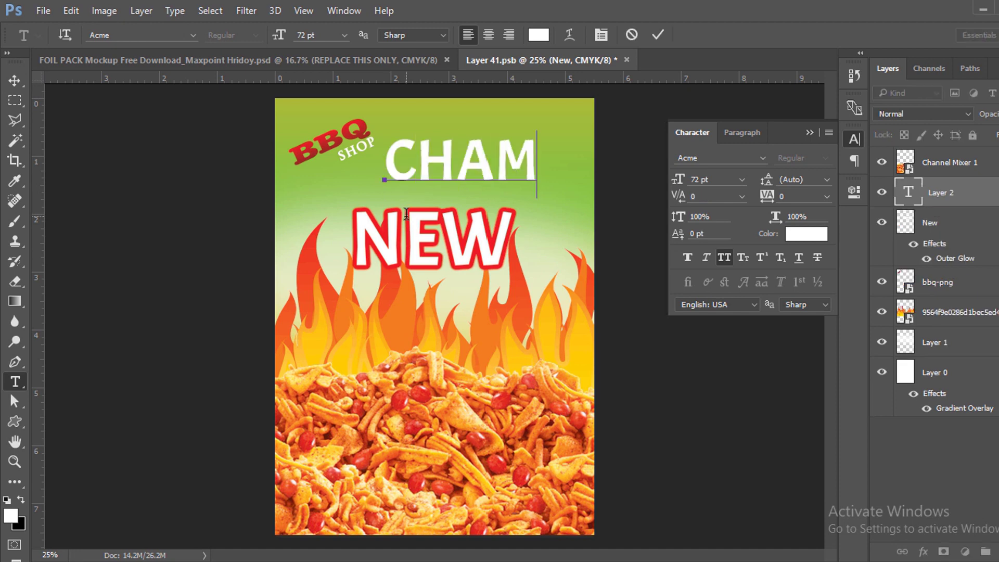
{"action": "key", "text": "BackSpace"}
{"action": "type", "text": "NAC"}
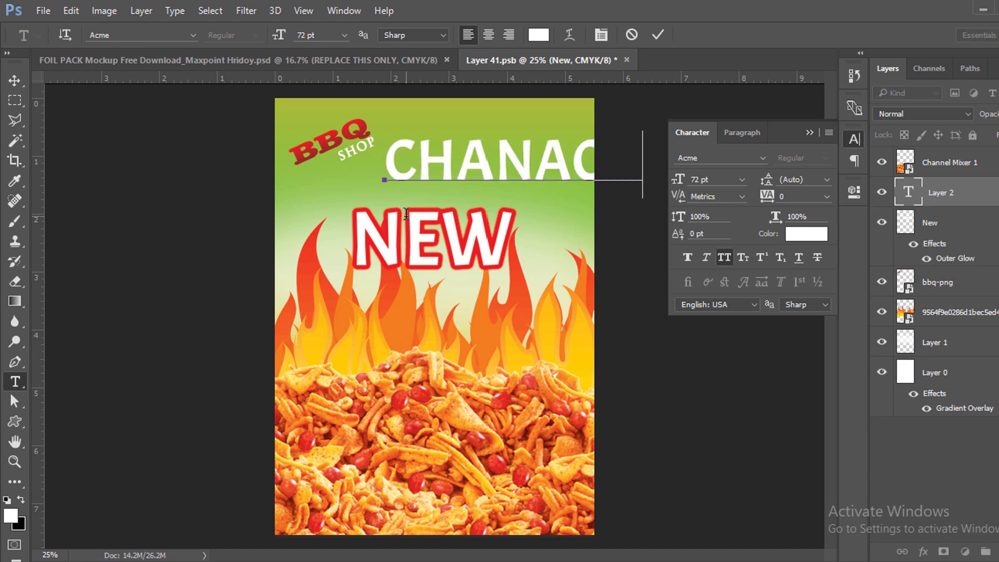
{"action": "key", "text": "ctrl+a"}
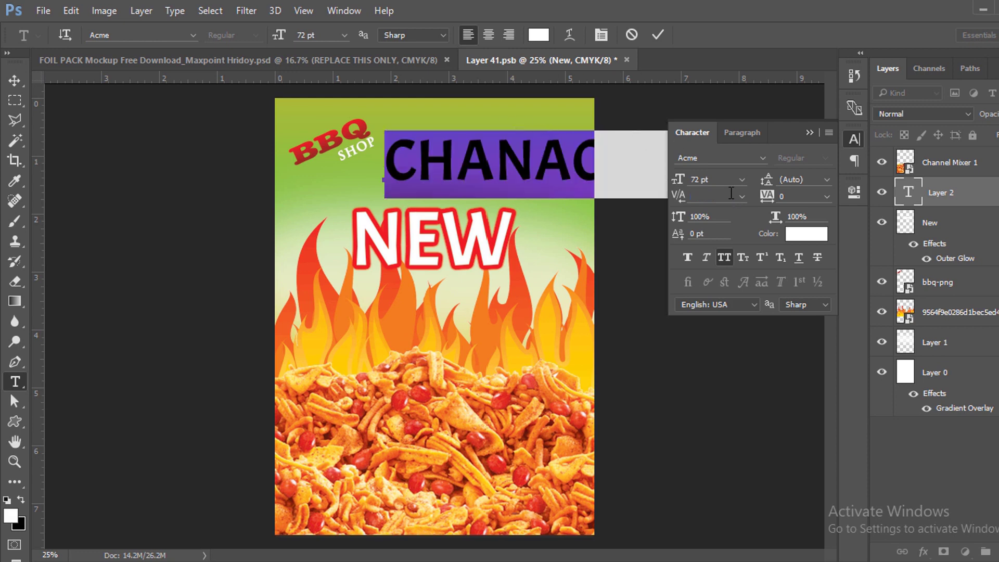
{"action": "left_click", "coordinate": [741, 180]}
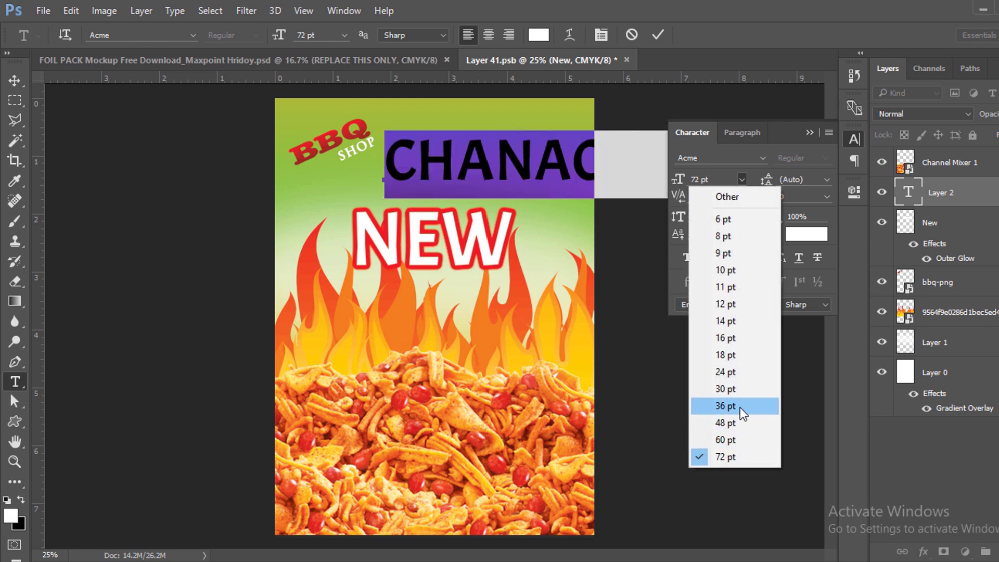
{"action": "left_click", "coordinate": [740, 407]}
{"action": "left_click", "coordinate": [11, 82]}
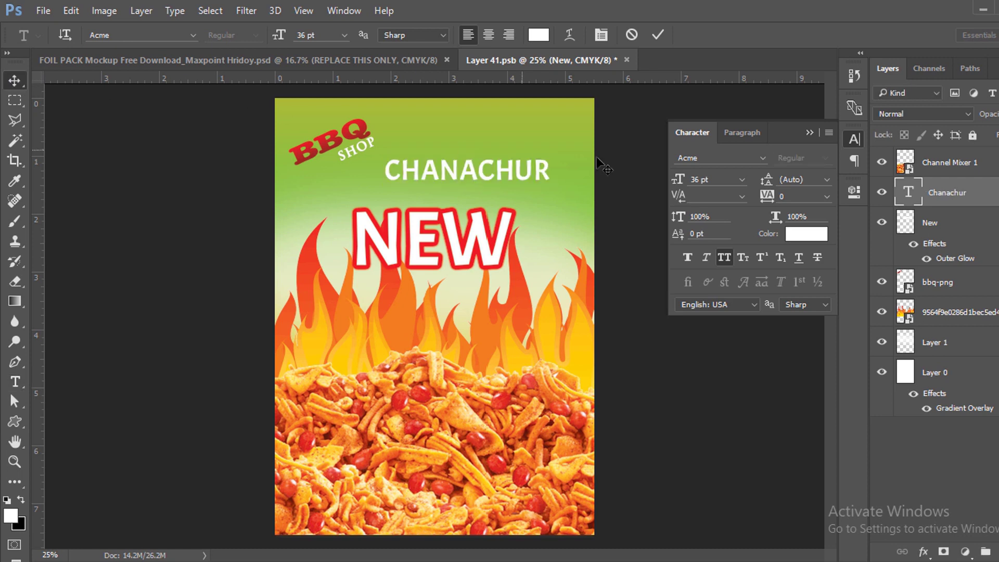
Give the Chanachur layer a red Outer Glow with 24% spread and 4 px size.
{"action": "right_click", "coordinate": [976, 196]}
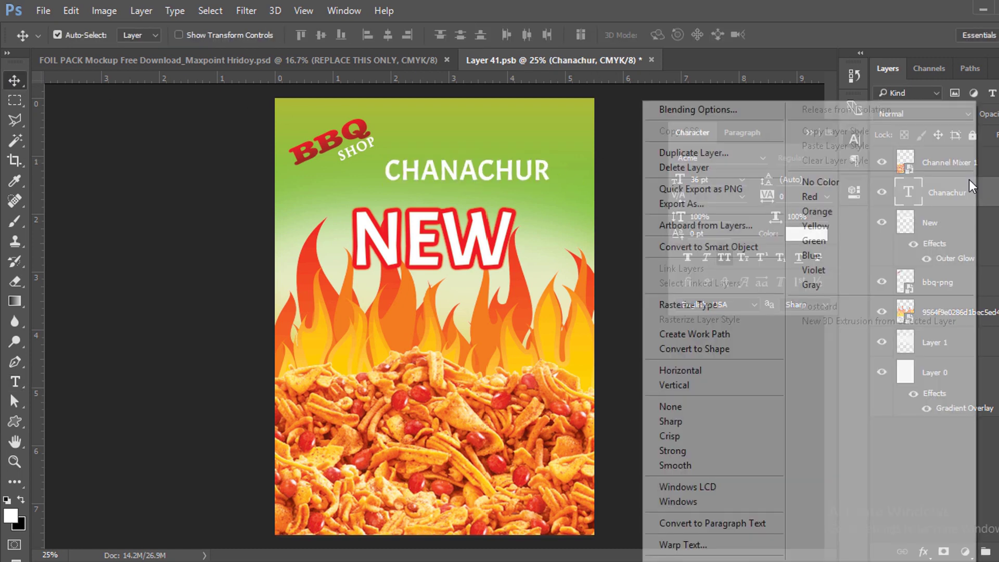
{"action": "left_click", "coordinate": [753, 107]}
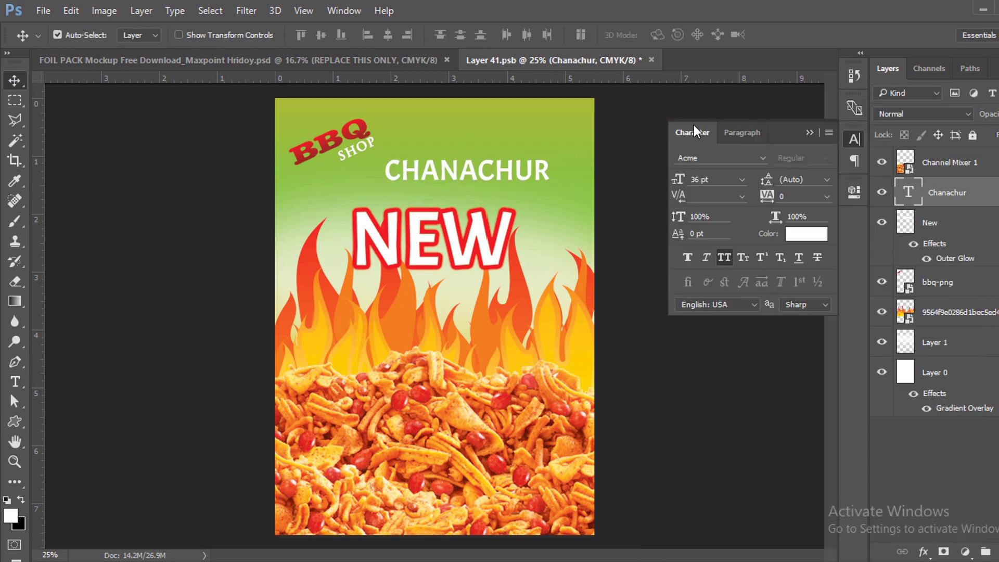
{"action": "left_click_drag", "start_coordinate": [598, 176], "coordinate": [921, 106]}
{"action": "left_click", "coordinate": [695, 380]}
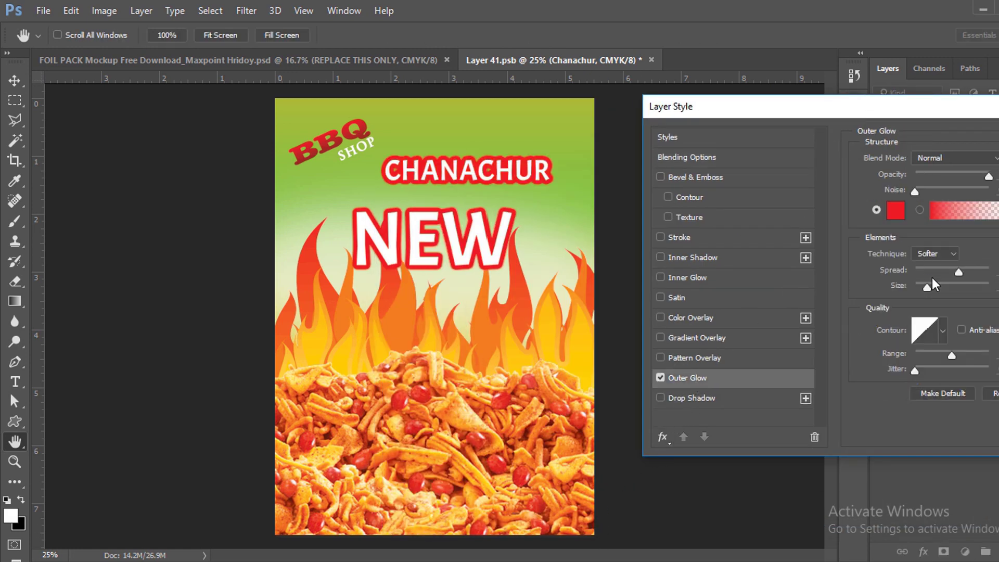
{"action": "left_click_drag", "start_coordinate": [954, 274], "coordinate": [932, 273]}
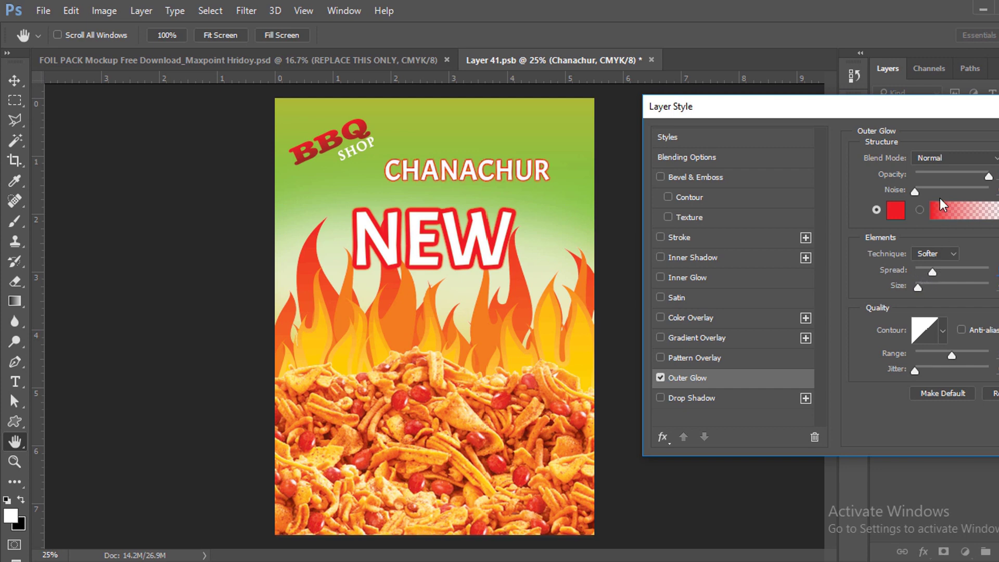
{"action": "left_click_drag", "start_coordinate": [905, 107], "coordinate": [597, 109]}
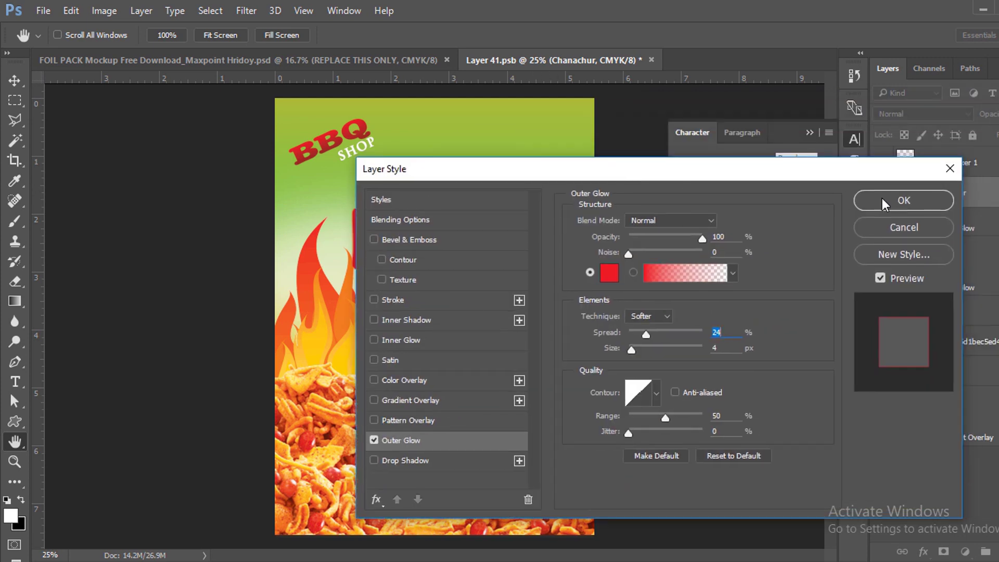
{"action": "left_click", "coordinate": [900, 202]}
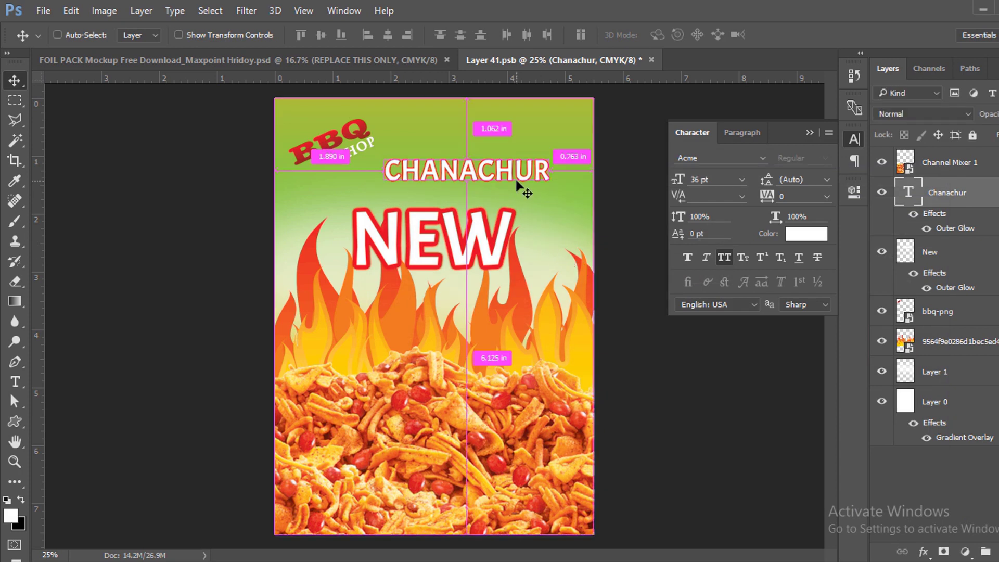
{"action": "key", "text": "ctrl+t"}
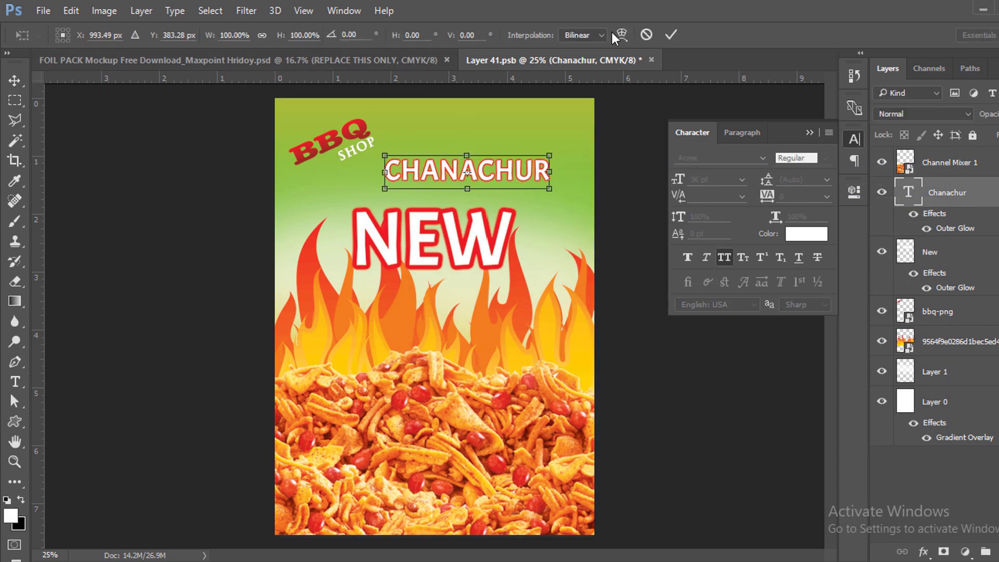
Rasterize the Chanachur type layer and then its layer style.
{"action": "left_click", "coordinate": [670, 36]}
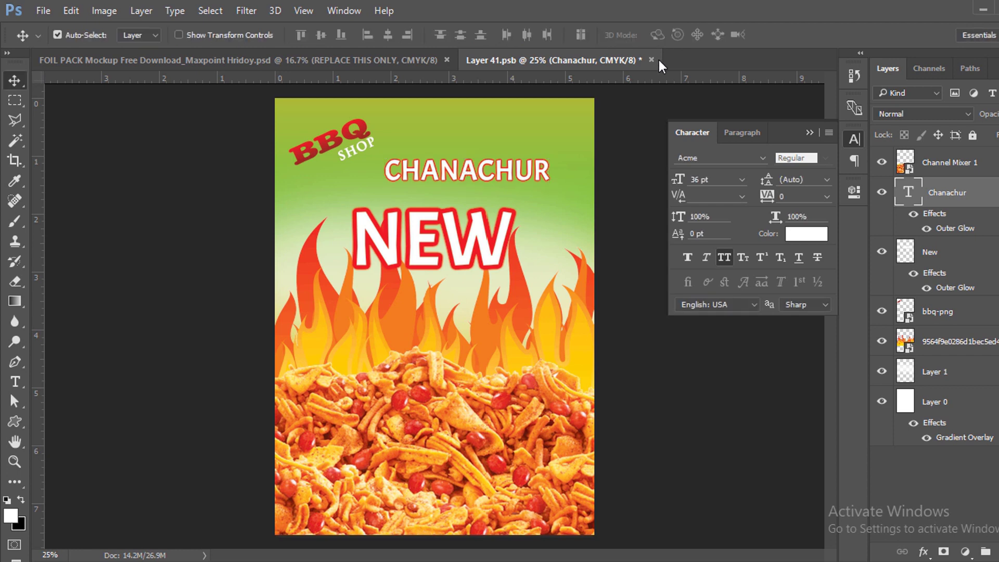
{"action": "right_click", "coordinate": [965, 192]}
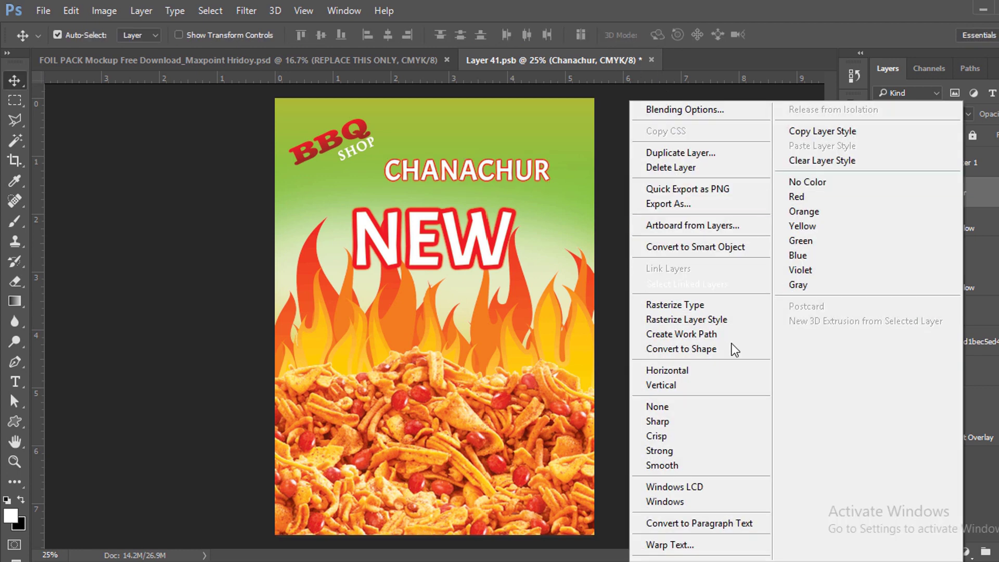
{"action": "left_click", "coordinate": [751, 302]}
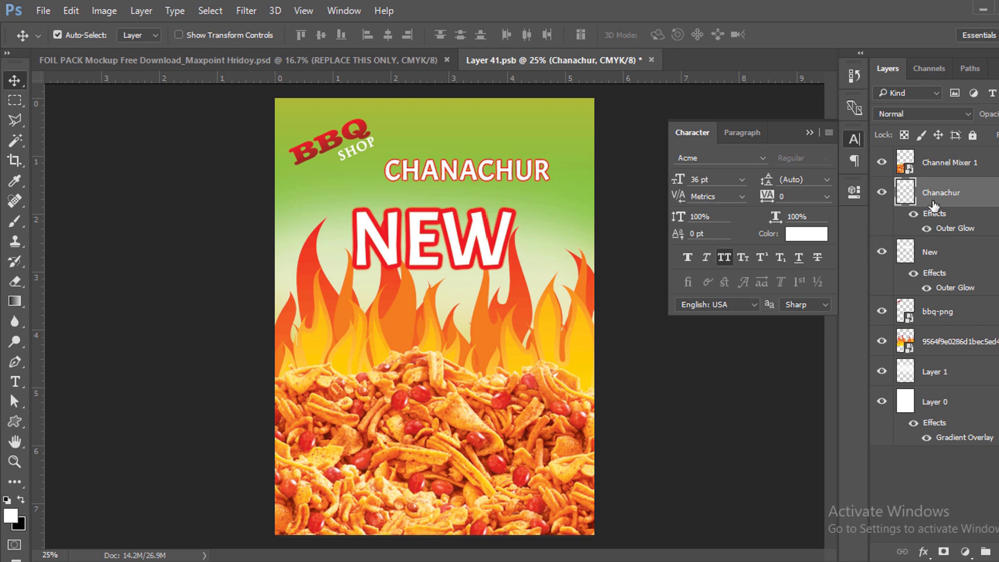
{"action": "right_click", "coordinate": [951, 193]}
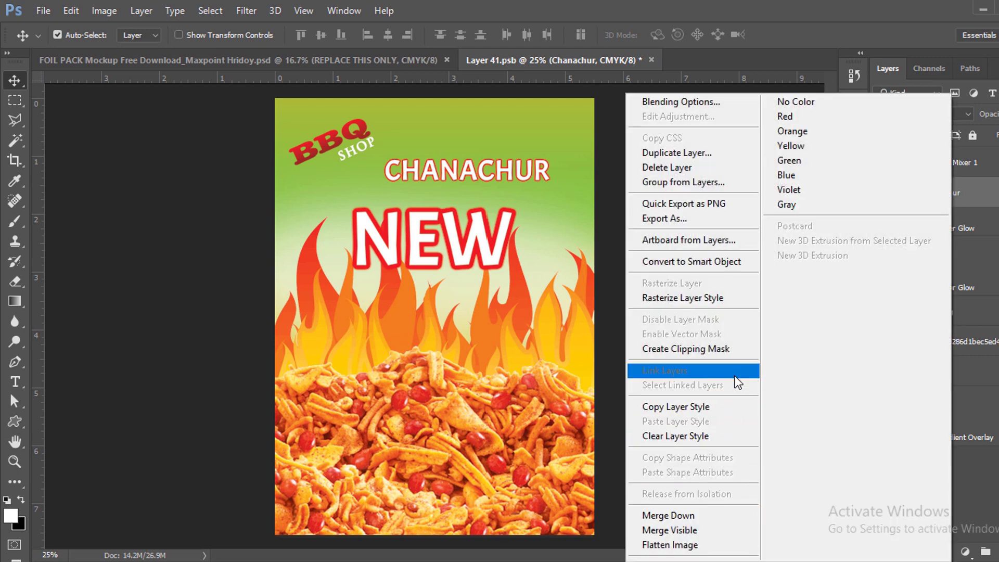
{"action": "left_click", "coordinate": [730, 303]}
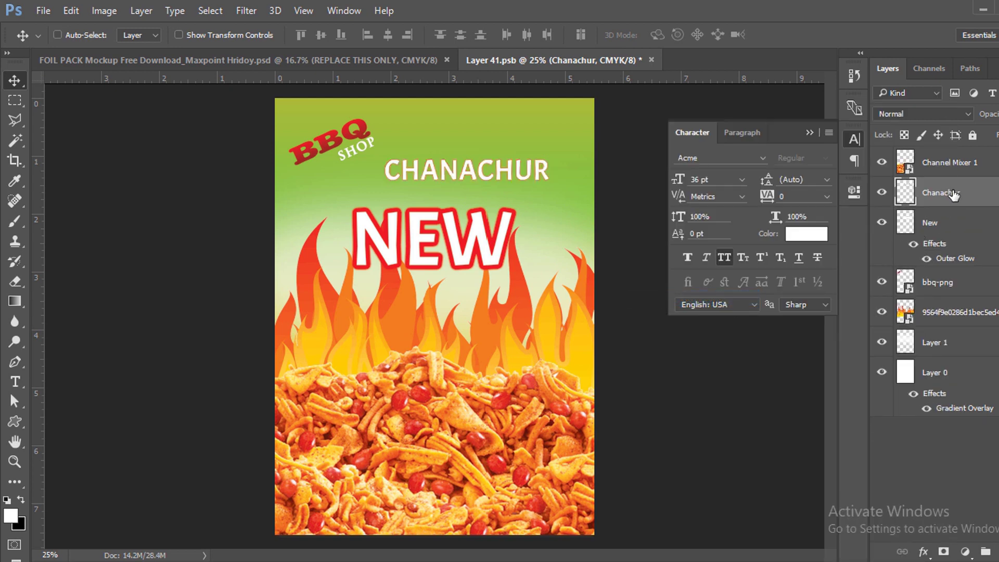
{"action": "key", "text": "ctrl+t"}
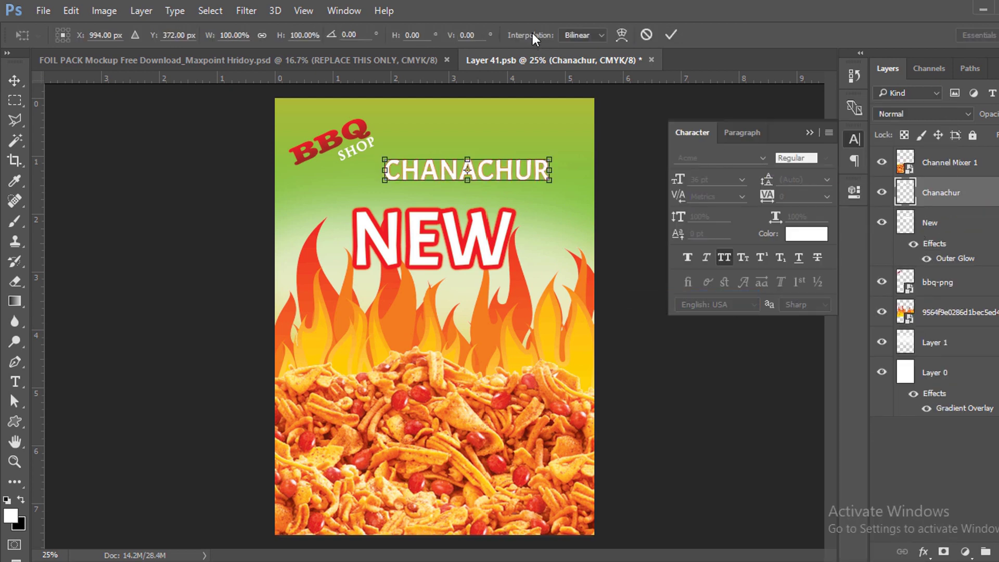
Warp CHANACHUR with the Flag style at 50% bend, using Nearest Neighbor resampling, and apply.
{"action": "left_click", "coordinate": [584, 34]}
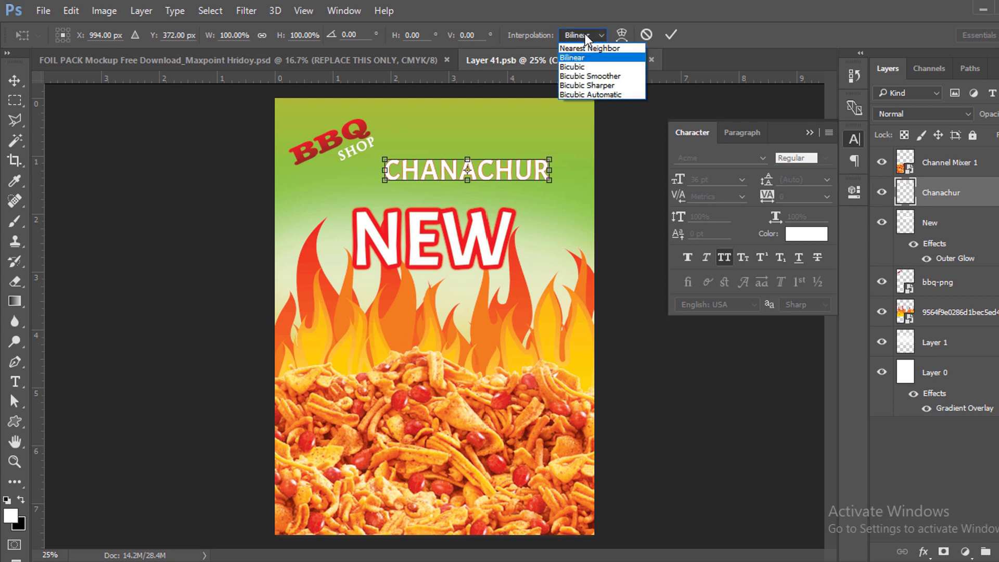
{"action": "left_click", "coordinate": [592, 49]}
{"action": "left_click", "coordinate": [623, 35]}
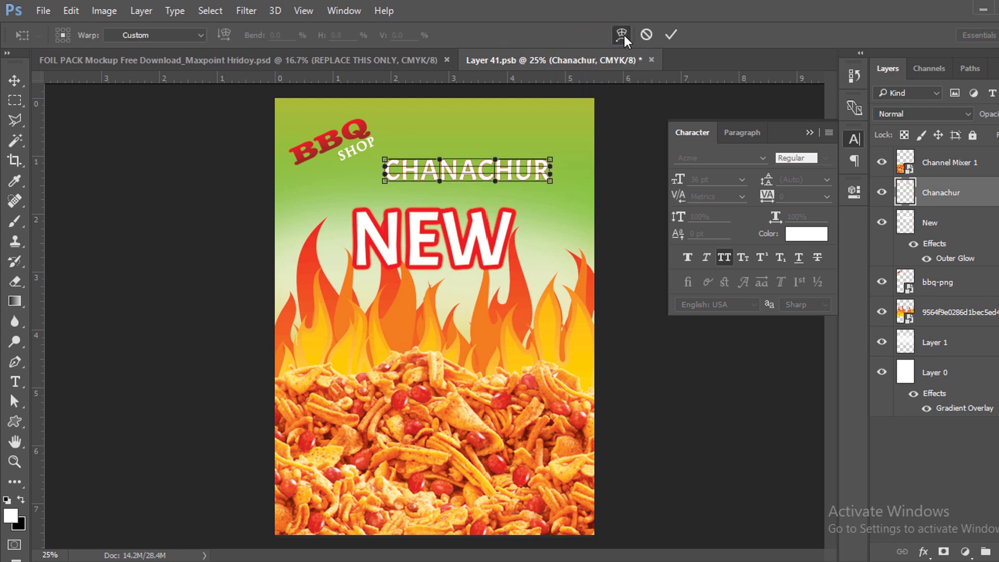
{"action": "left_click", "coordinate": [179, 35]}
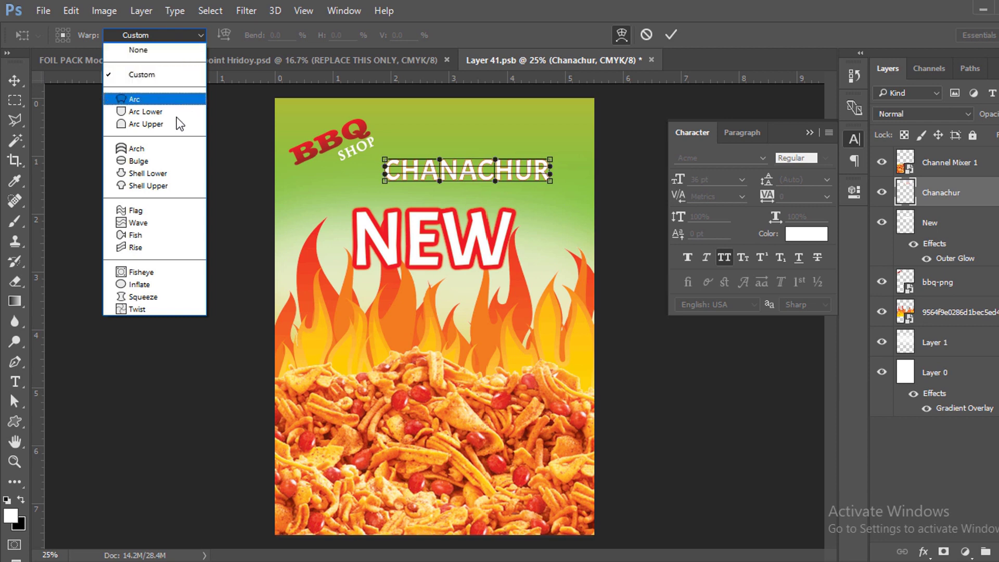
{"action": "left_click", "coordinate": [167, 214]}
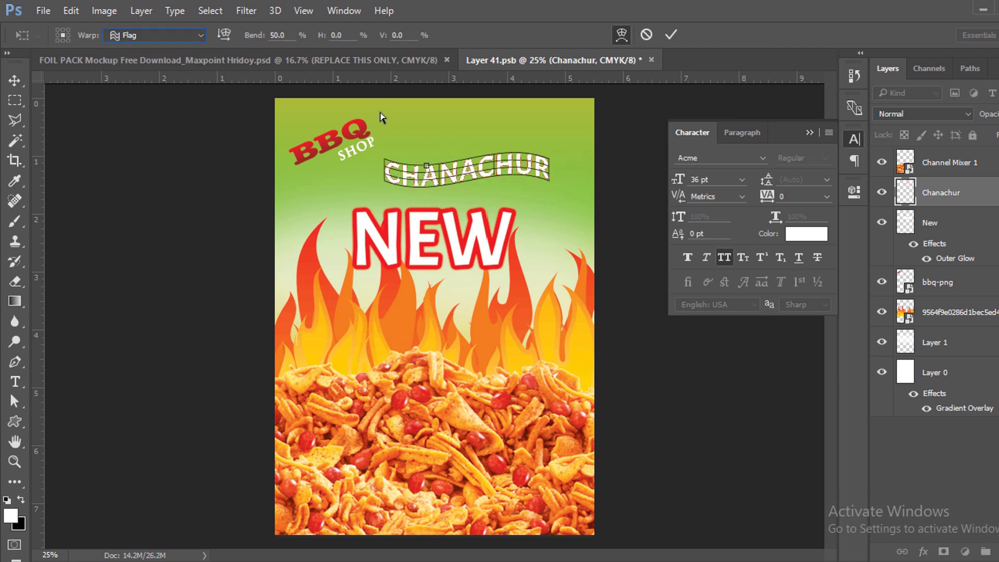
{"action": "left_click", "coordinate": [14, 81]}
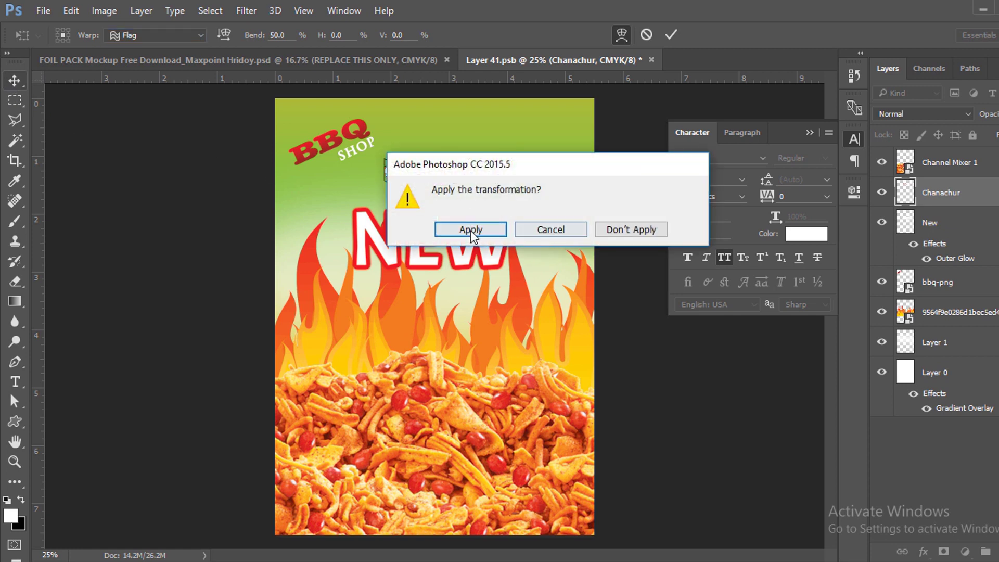
{"action": "left_click", "coordinate": [471, 230]}
{"action": "left_click", "coordinate": [474, 175]}
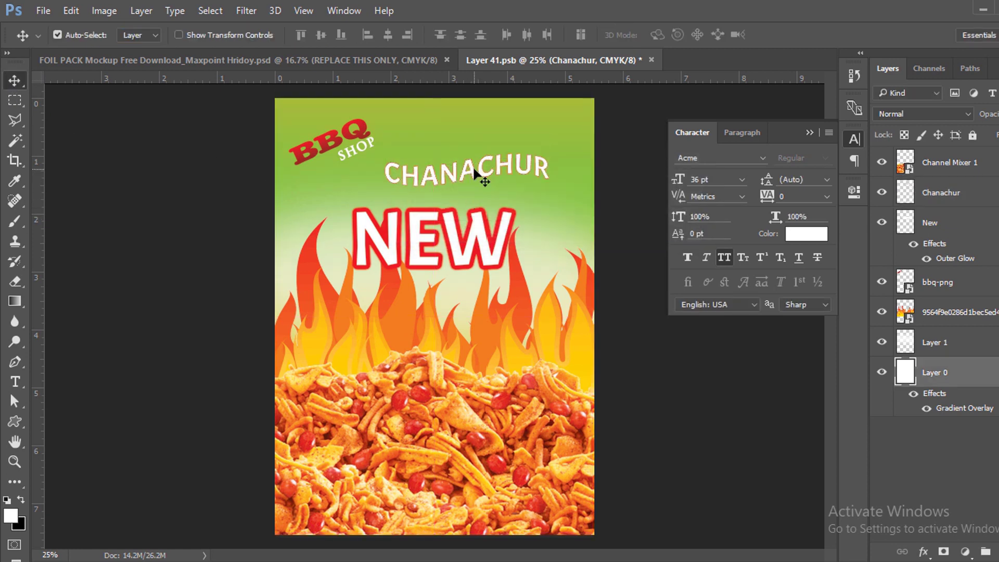
Move CHANACHUR up and right, the flames down, and NEW slightly lower.
{"action": "mouse_move", "coordinate": [474, 176]}
{"action": "left_mouse_down"}
{"action": "mouse_move", "coordinate": [485, 163]}
{"action": "mouse_move", "coordinate": [480, 169]}
{"action": "left_mouse_up"}
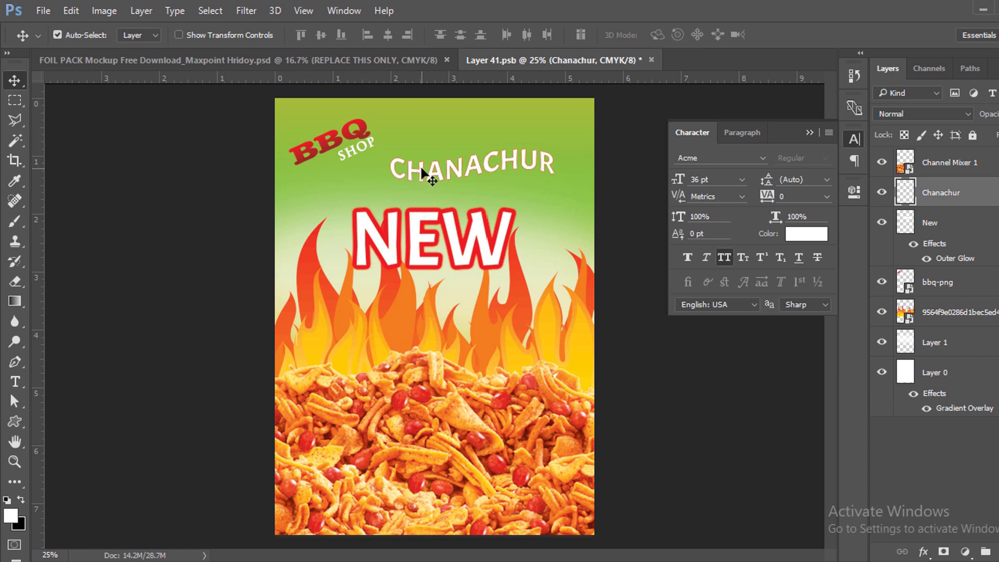
{"action": "left_click_drag", "start_coordinate": [496, 305], "coordinate": [494, 349]}
{"action": "left_click_drag", "start_coordinate": [470, 264], "coordinate": [469, 271]}
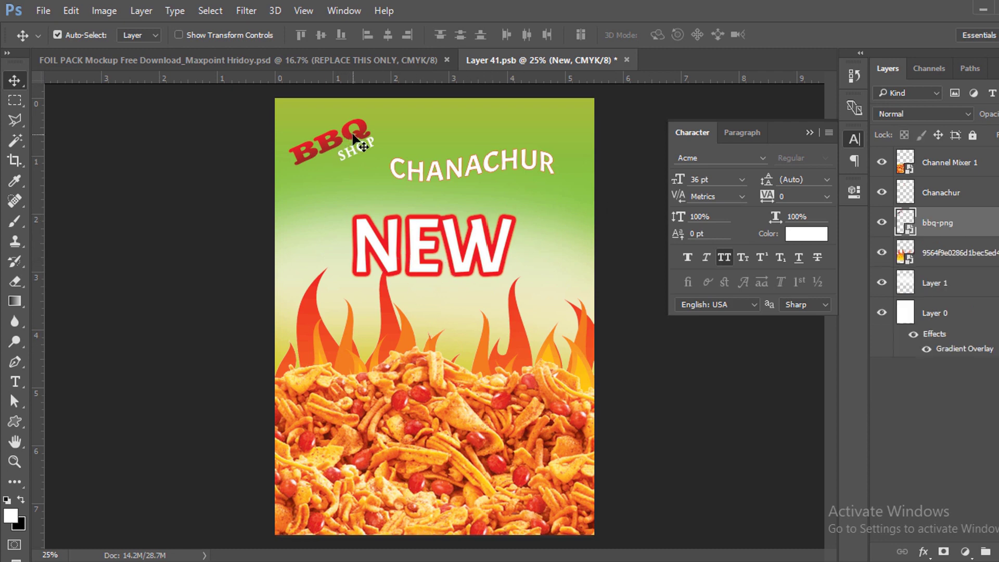
Restore Layer 0 after an accidental deletion and lock it.
{"action": "left_click", "coordinate": [352, 137]}
{"action": "key", "text": "ctrl"}
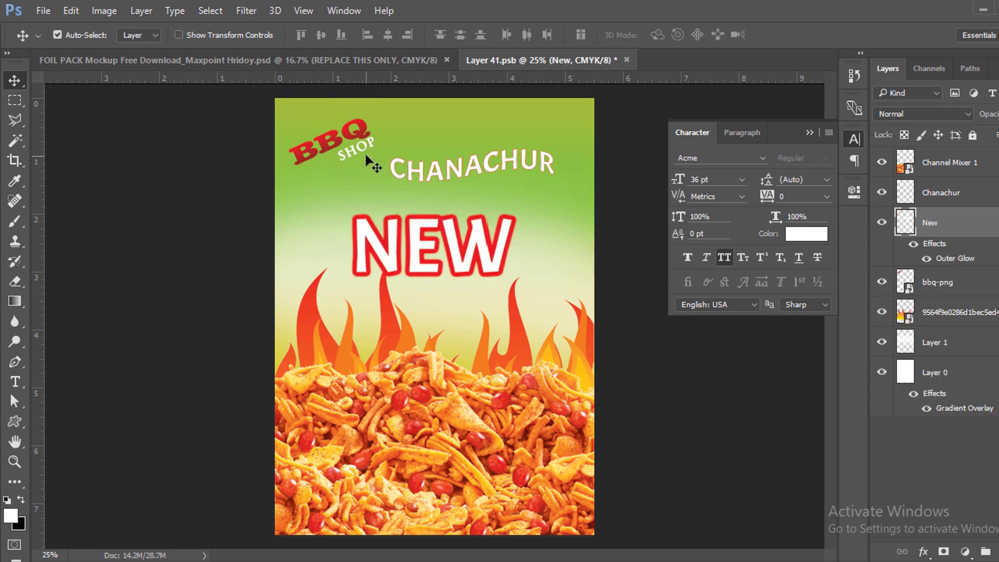
{"action": "left_click", "coordinate": [364, 144]}
{"action": "key", "text": "Delete"}
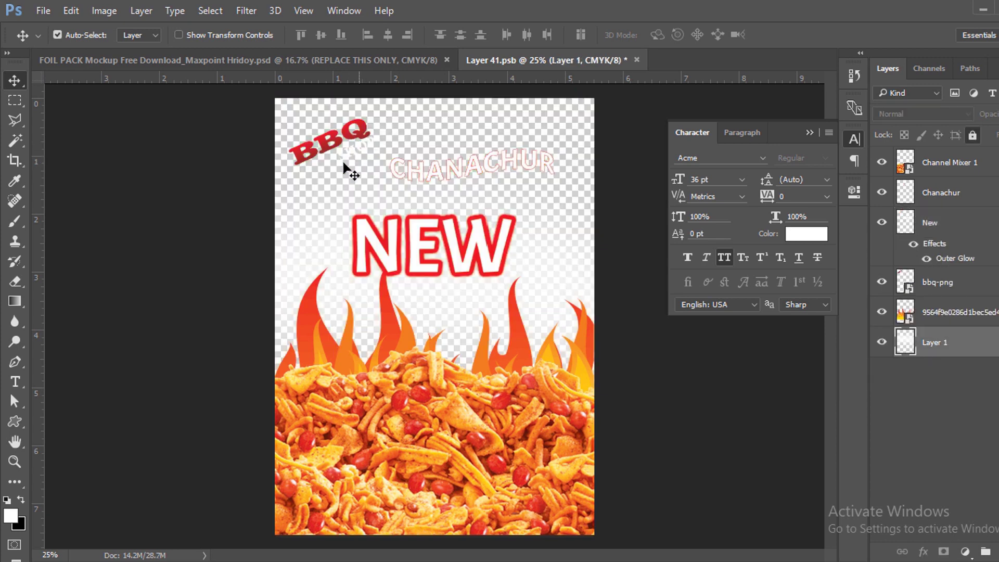
{"action": "key", "text": "ctrl+z"}
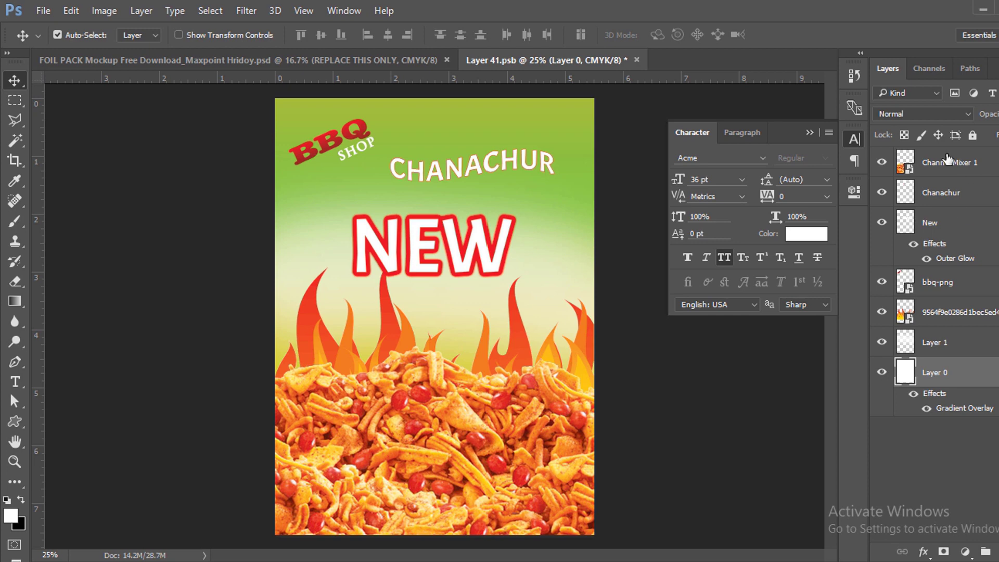
{"action": "left_click", "coordinate": [972, 135]}
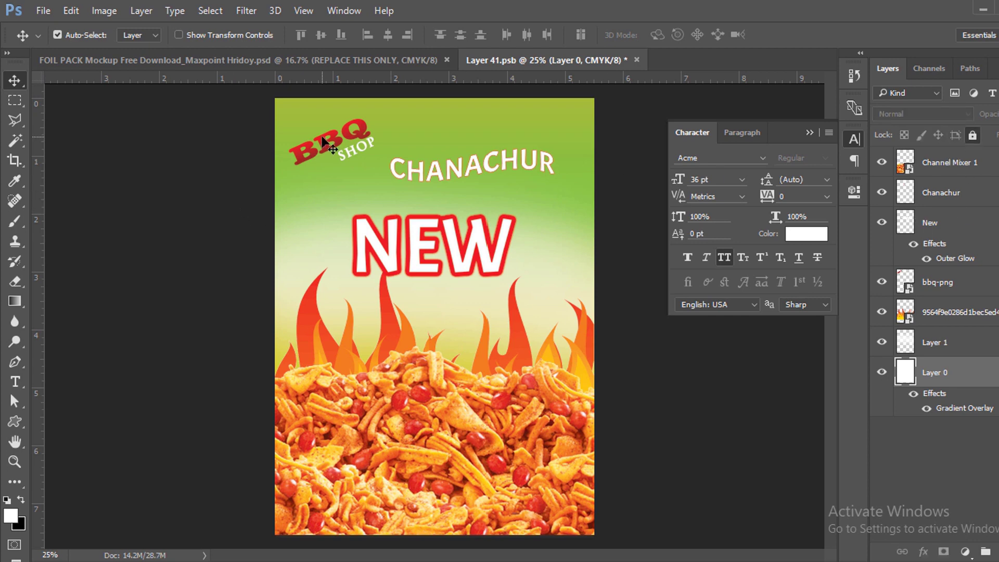
Delete the BBQ SHOP logo layer and drag in the dripping BBQ logo file.
{"action": "left_click_drag", "start_coordinate": [323, 139], "coordinate": [357, 141]}
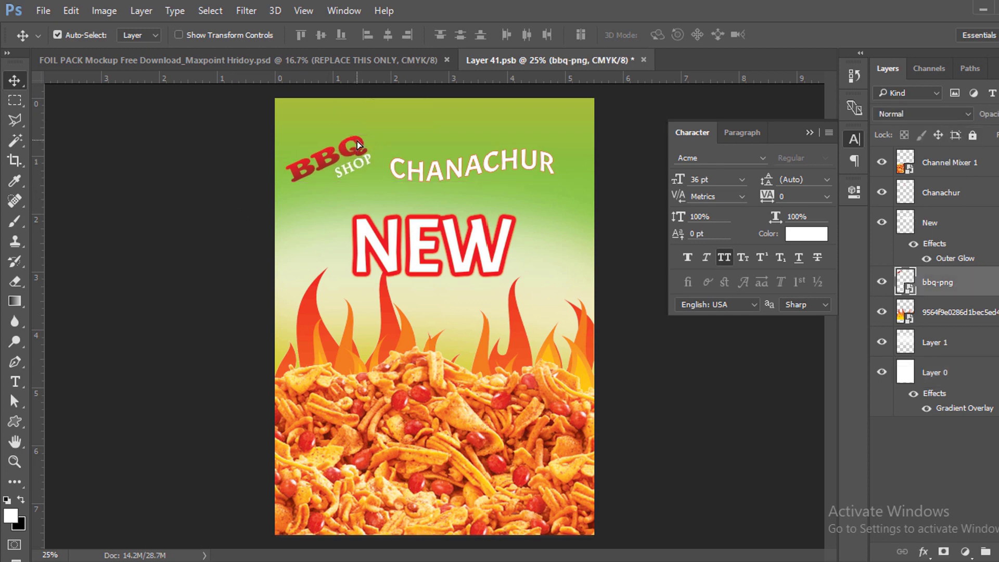
{"action": "key", "text": "Delete"}
{"action": "key", "text": "alt+Tab"}
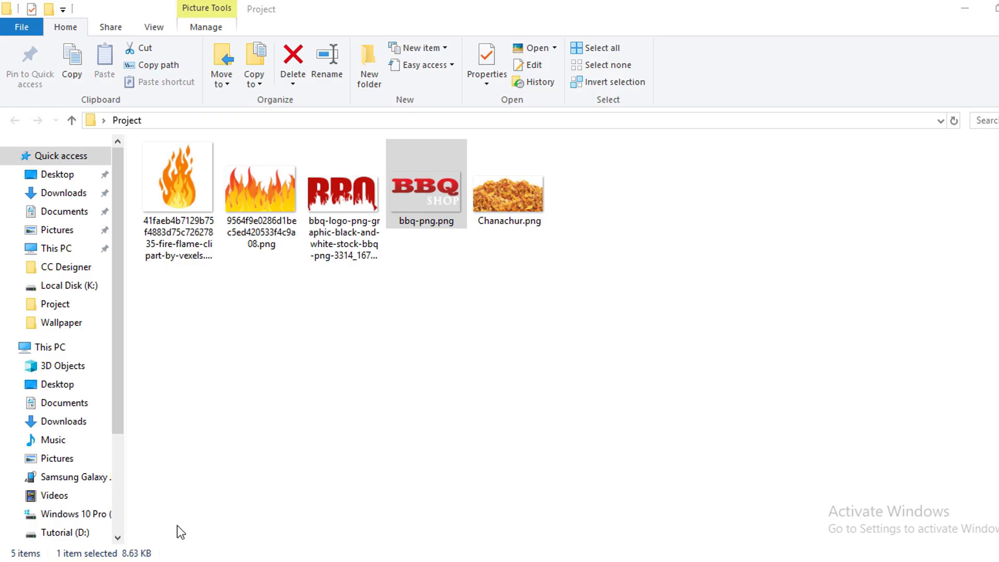
{"action": "left_click_drag", "start_coordinate": [335, 184], "coordinate": [393, 269]}
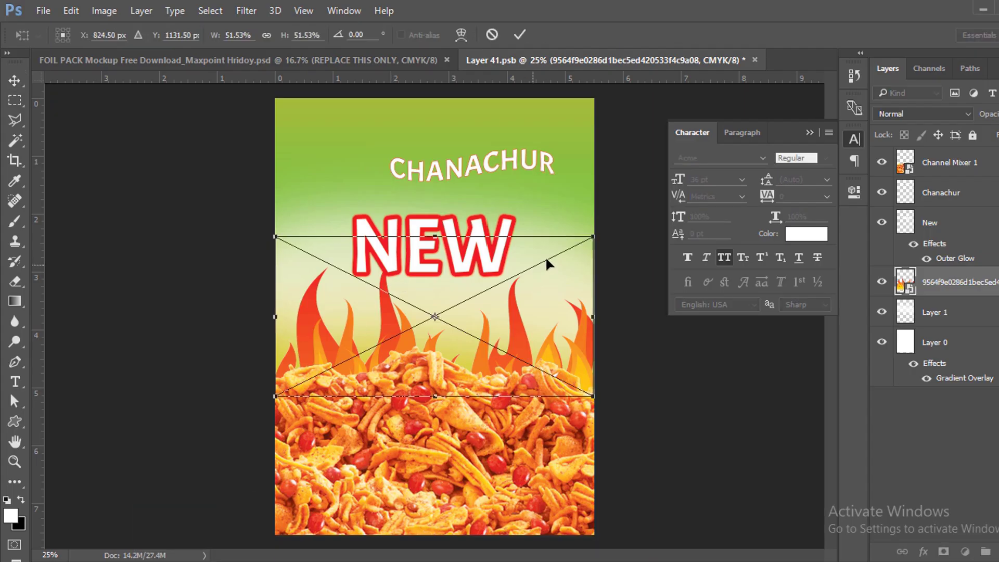
Place the BBQ logo slightly enlarged, then move the NEW text and logo upward.
{"action": "mouse_move", "coordinate": [589, 235]}
{"action": "left_mouse_down"}
{"action": "mouse_move", "coordinate": [615, 260]}
{"action": "mouse_move", "coordinate": [625, 255]}
{"action": "mouse_move", "coordinate": [598, 252]}
{"action": "left_mouse_up"}
{"action": "key", "text": "Return"}
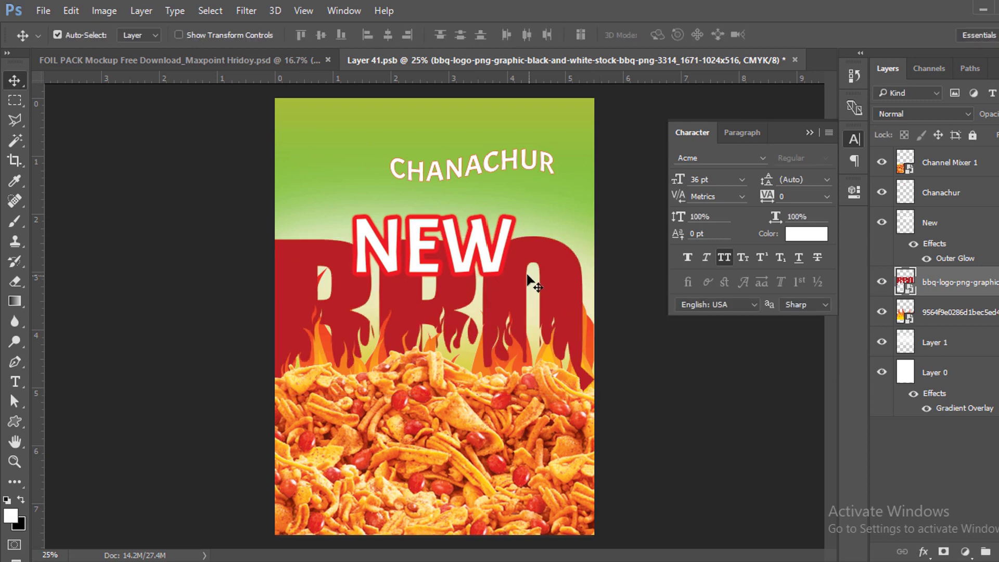
{"action": "mouse_move", "coordinate": [536, 264]}
{"action": "left_mouse_down"}
{"action": "mouse_move", "coordinate": [557, 224]}
{"action": "mouse_move", "coordinate": [536, 263]}
{"action": "left_mouse_up"}
{"action": "left_click_drag", "start_coordinate": [475, 236], "coordinate": [488, 171]}
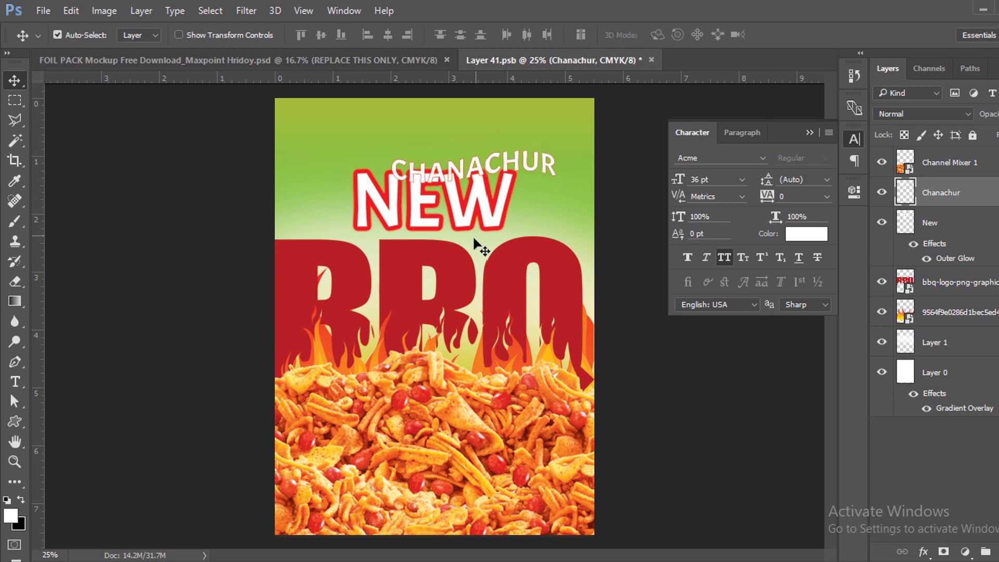
{"action": "left_click_drag", "start_coordinate": [427, 230], "coordinate": [413, 148]}
Shrink the BBQ logo to about 12% and tilt it at an angle.
{"action": "key", "text": "ctrl+r"}
{"action": "key", "text": "ctrl+t"}
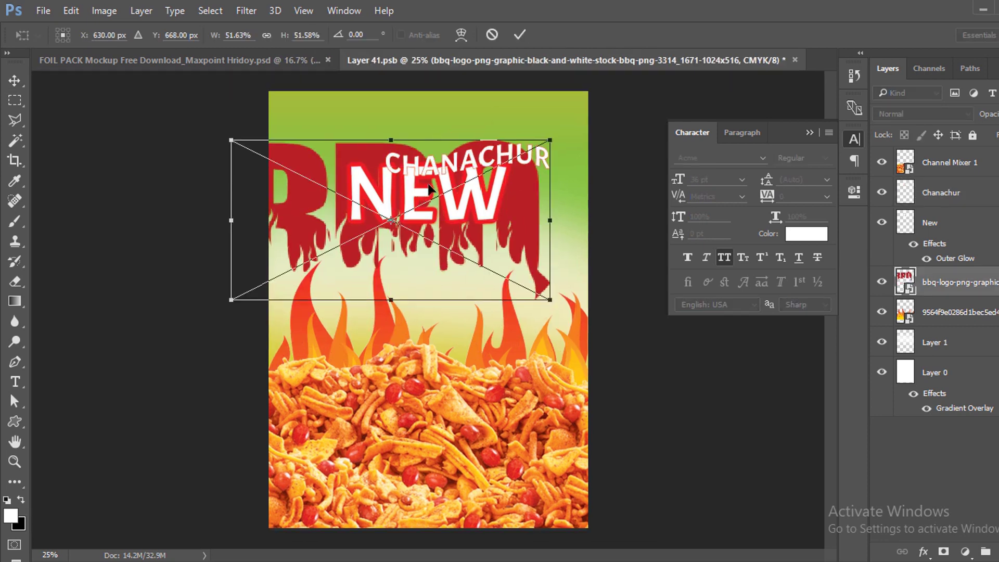
{"action": "left_click_drag", "start_coordinate": [550, 140], "coordinate": [354, 139]}
{"action": "key", "text": "Return"}
{"action": "key", "text": "ctrl+r"}
{"action": "key", "text": "ctrl+t"}
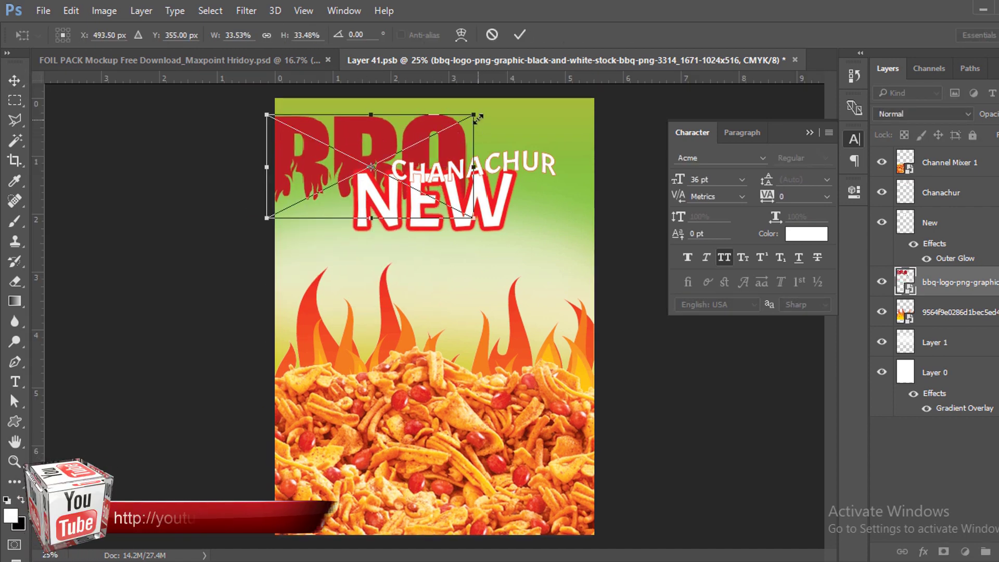
{"action": "left_click_drag", "start_coordinate": [477, 117], "coordinate": [396, 90]}
{"action": "key", "text": "Return"}
{"action": "key", "text": "ctrl+t"}
{"action": "key", "text": "Return"}
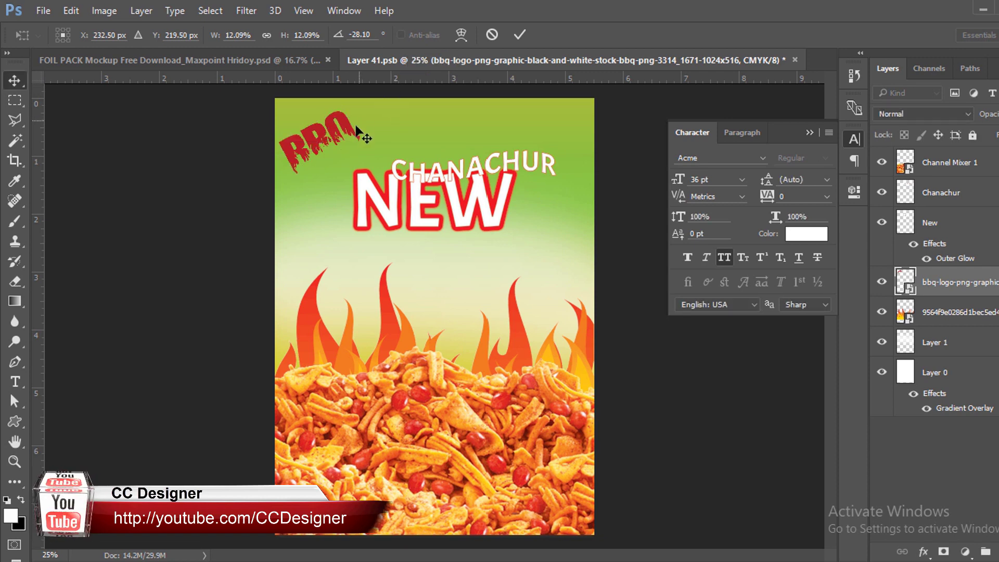
Nudge the logo into the top-left corner, lower NEW, and shift the CHANACHUR title up-left.
{"action": "left_click_drag", "start_coordinate": [346, 130], "coordinate": [355, 138]}
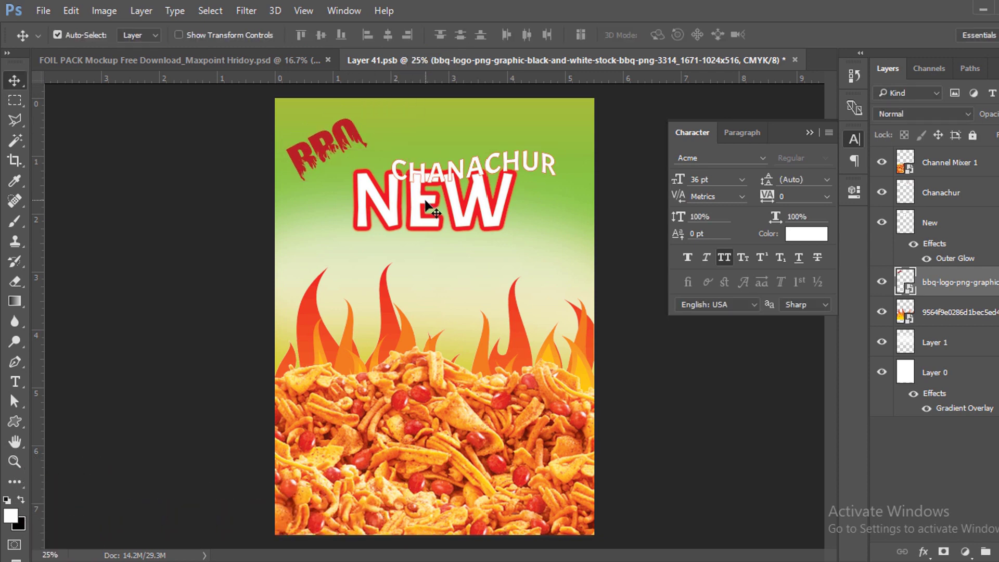
{"action": "left_click_drag", "start_coordinate": [426, 201], "coordinate": [437, 254]}
{"action": "mouse_move", "coordinate": [450, 180]}
{"action": "left_mouse_down"}
{"action": "mouse_move", "coordinate": [444, 154]}
{"action": "mouse_move", "coordinate": [448, 176]}
{"action": "left_mouse_up"}
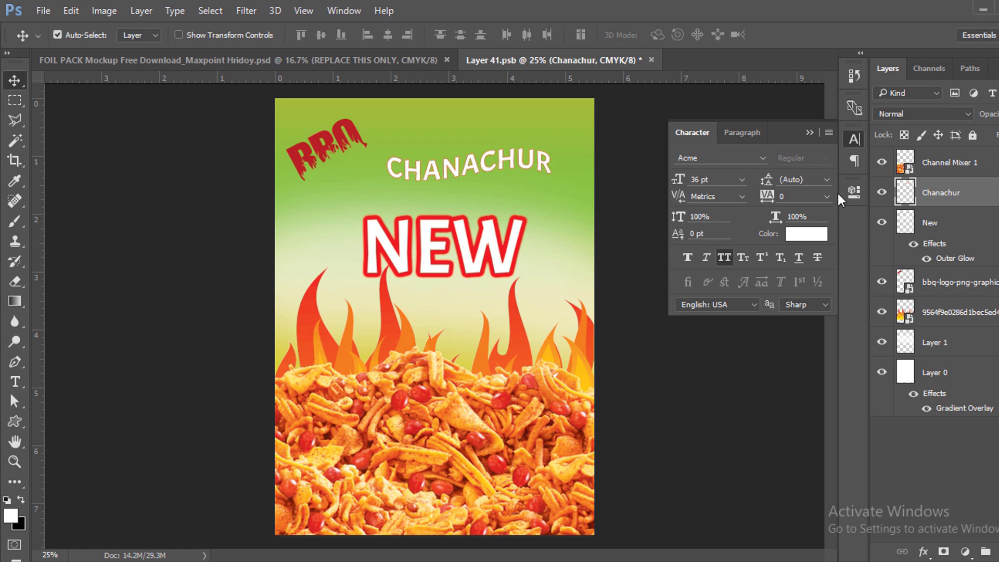
Shift the NEW text about 20 px left and save Layer 41.psb with Maximize Compatibility.
{"action": "left_click", "coordinate": [807, 132]}
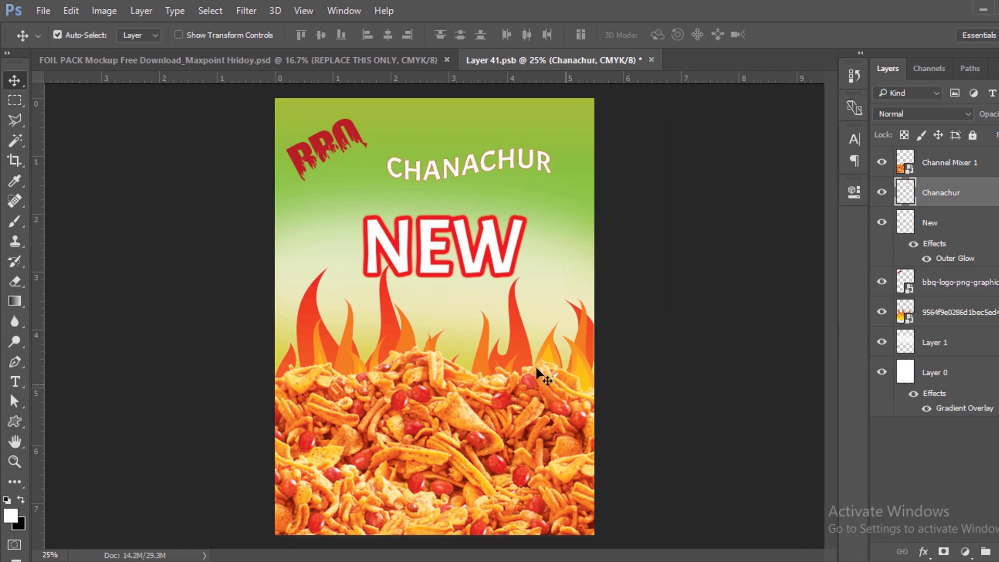
{"action": "left_click_drag", "start_coordinate": [468, 268], "coordinate": [457, 269]}
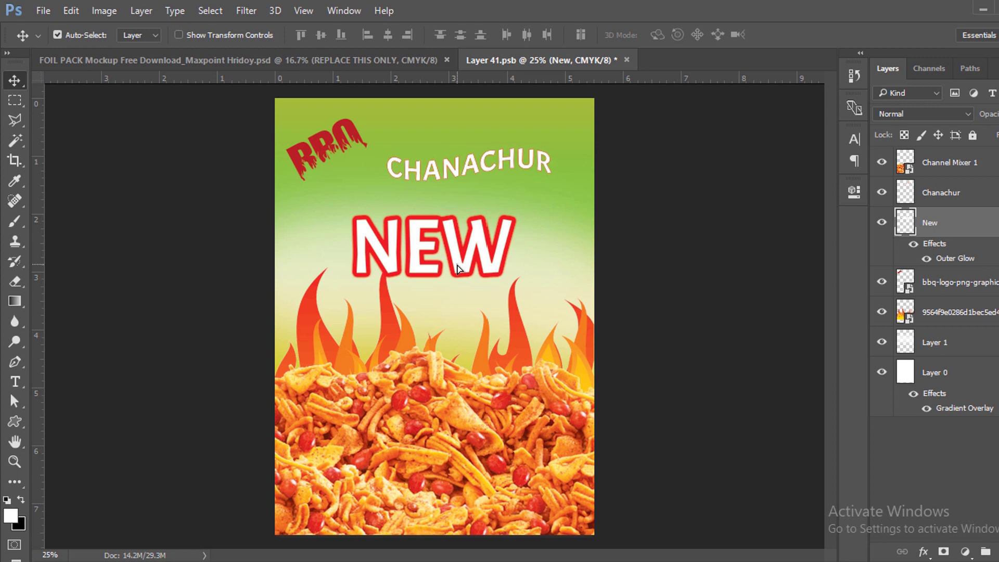
{"action": "left_click", "coordinate": [44, 11]}
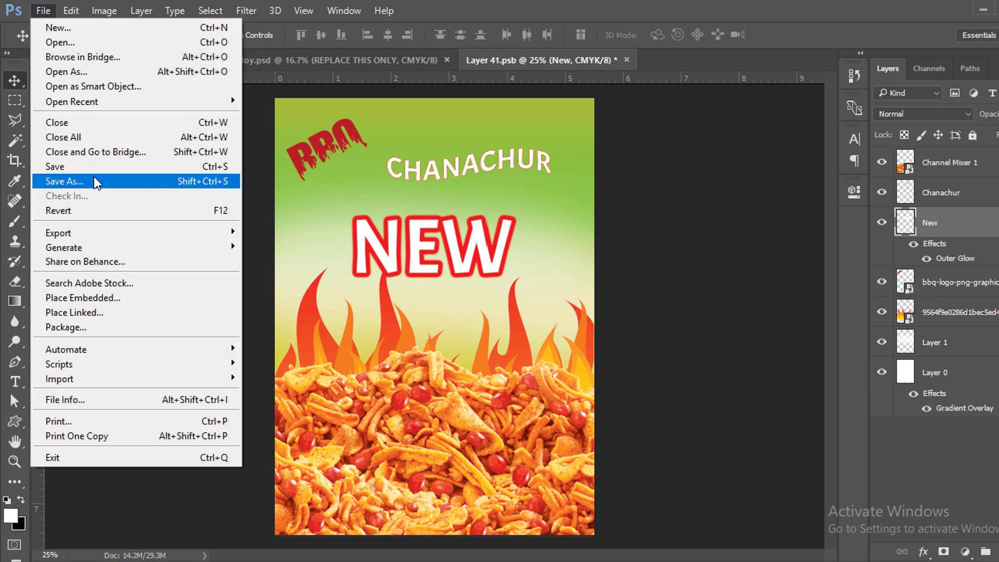
{"action": "left_click", "coordinate": [94, 169]}
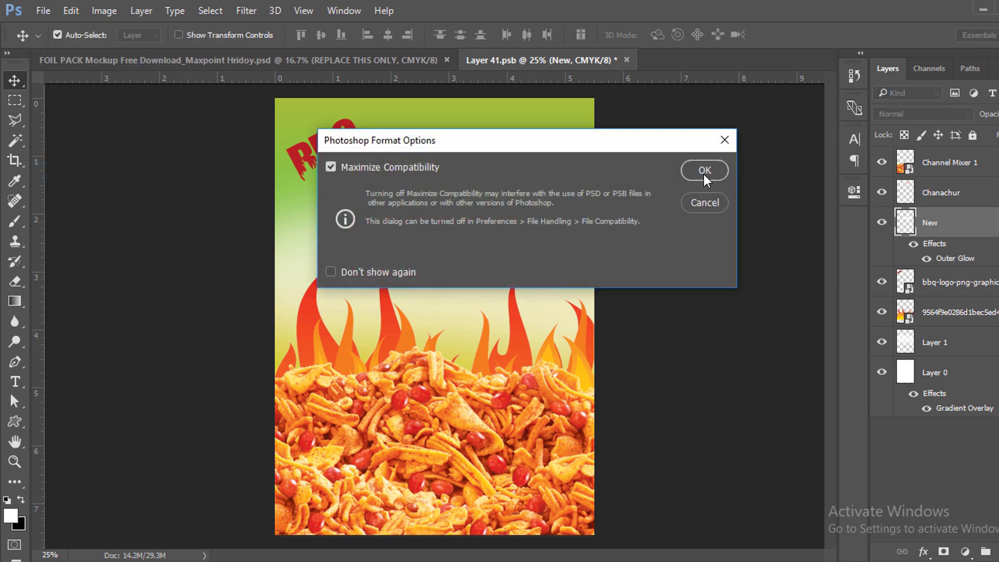
{"action": "left_click", "coordinate": [704, 174]}
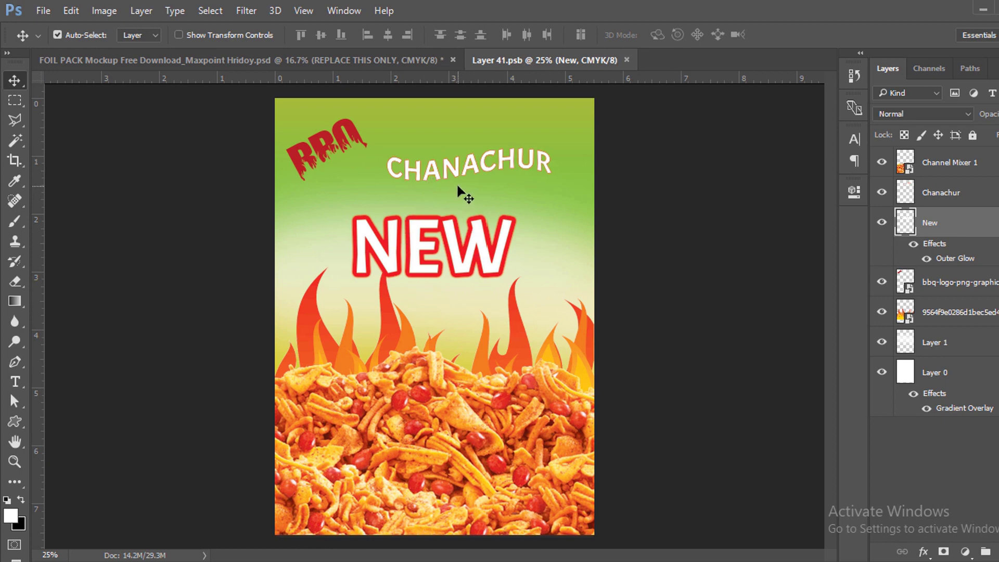
Close Layer 41.psb and toggle the ORIGINAL group to compare the updated mockup.
{"action": "left_click", "coordinate": [626, 60]}
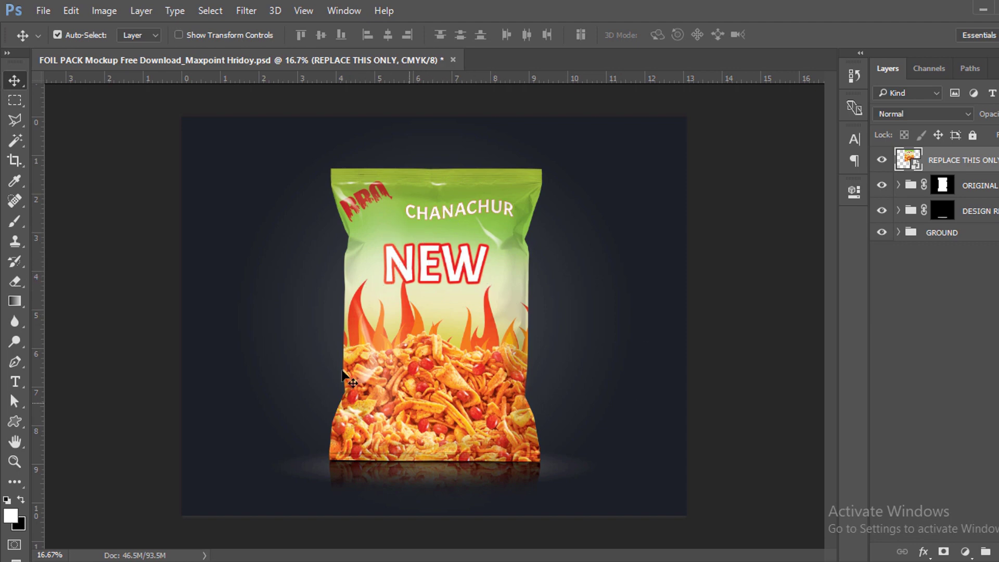
{"action": "left_click", "coordinate": [882, 185]}
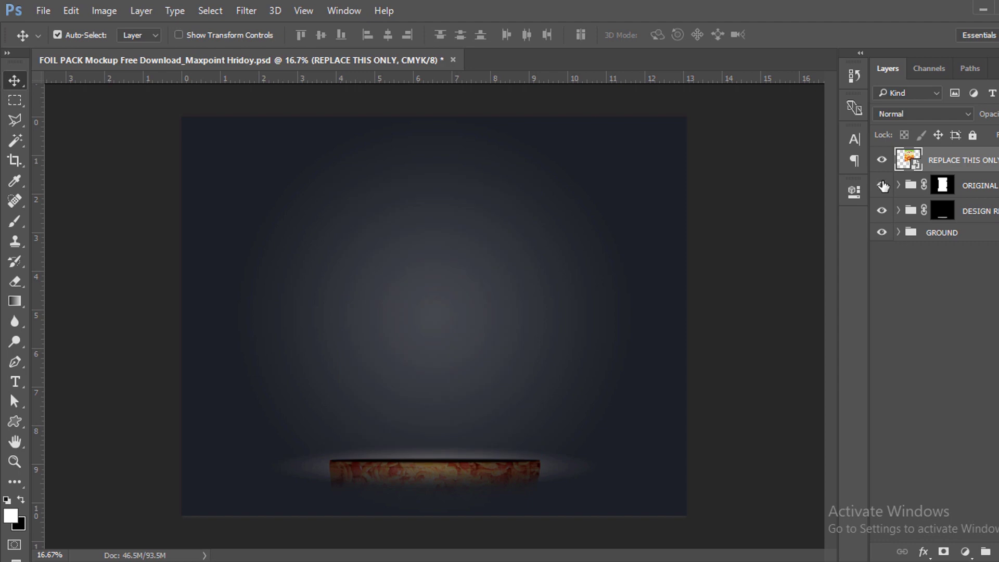
{"action": "left_click", "coordinate": [882, 185]}
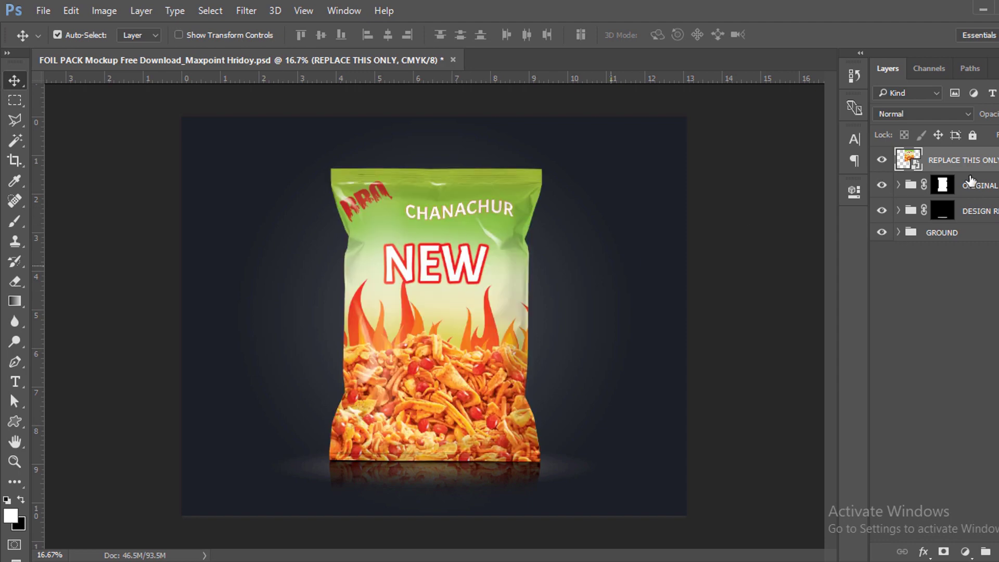
Select the DESIGN REFLECTION, ORIGINAL and REPLACE THIS ONLY layers together.
{"action": "left_click", "coordinate": [978, 207]}
{"action": "left_click", "coordinate": [988, 185]}
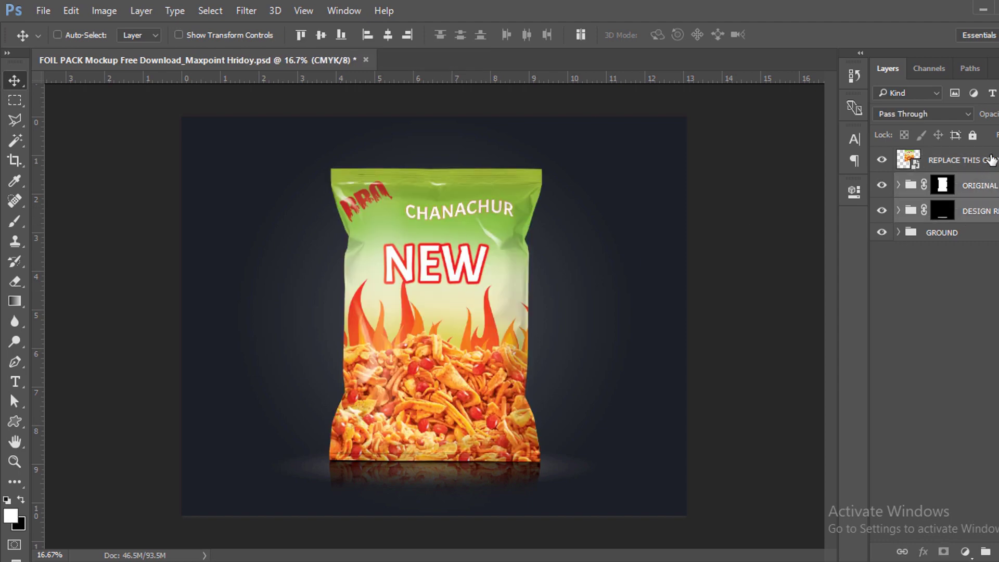
{"action": "left_click", "coordinate": [990, 167], "text": "shift"}
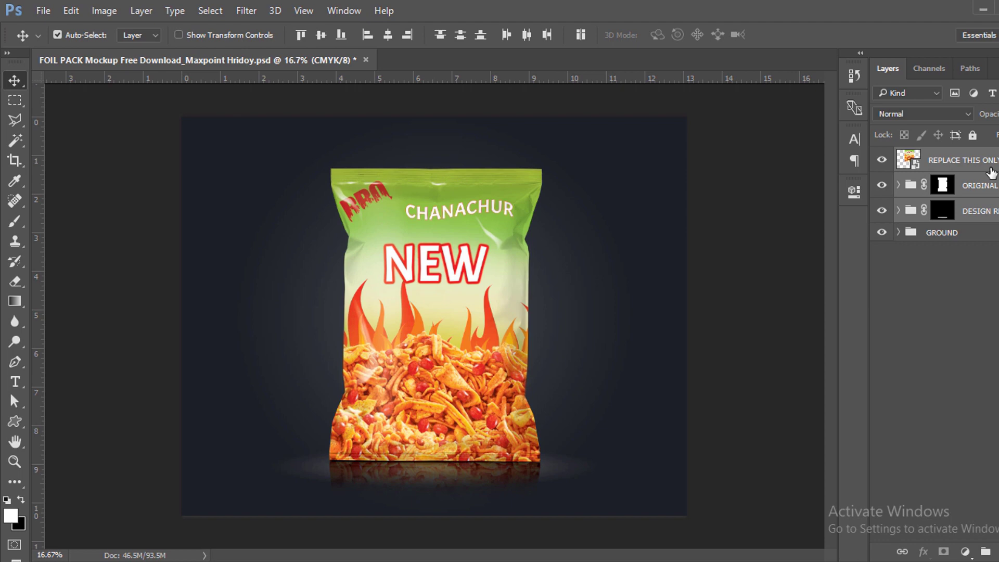
Convert the selected layers into one REPLACE THIS ONLY smart object and check its visibility.
{"action": "right_click", "coordinate": [991, 172]}
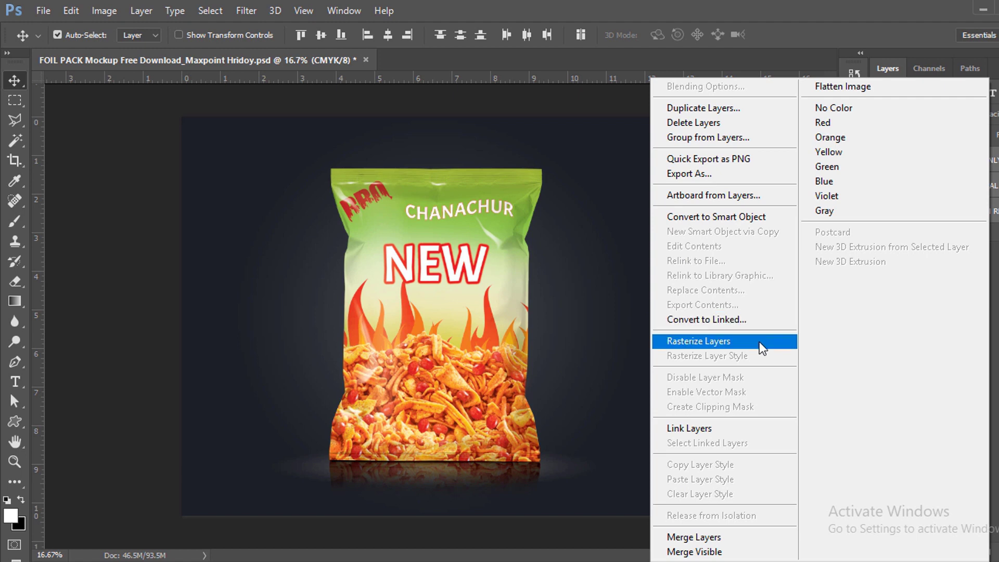
{"action": "left_click", "coordinate": [755, 224]}
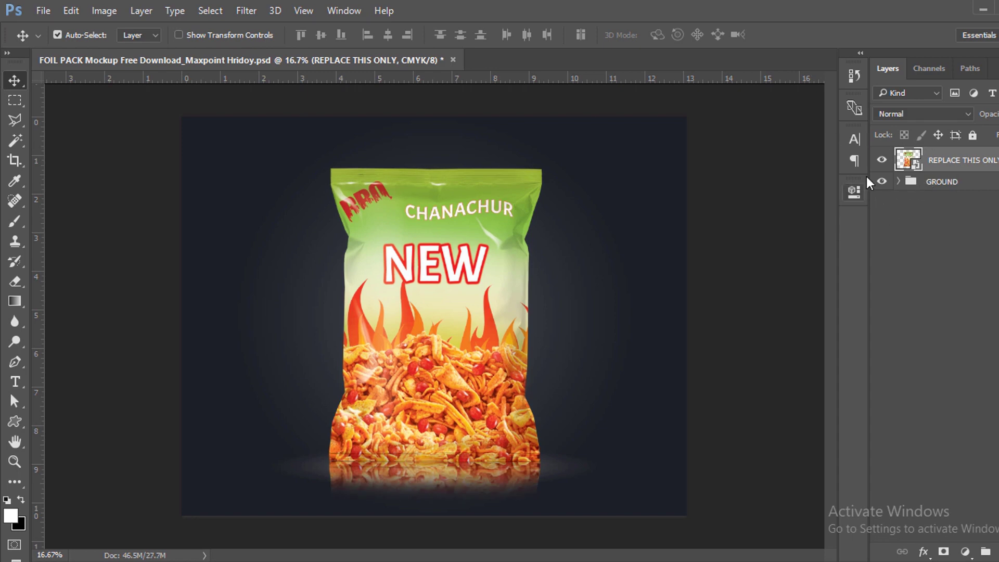
{"action": "left_click", "coordinate": [883, 162]}
{"action": "left_click", "coordinate": [883, 162]}
{"action": "left_click", "coordinate": [885, 162]}
{"action": "left_click", "coordinate": [884, 162]}
{"action": "left_click", "coordinate": [882, 161]}
{"action": "left_click", "coordinate": [882, 161]}
{"action": "left_click", "coordinate": [341, 12]}
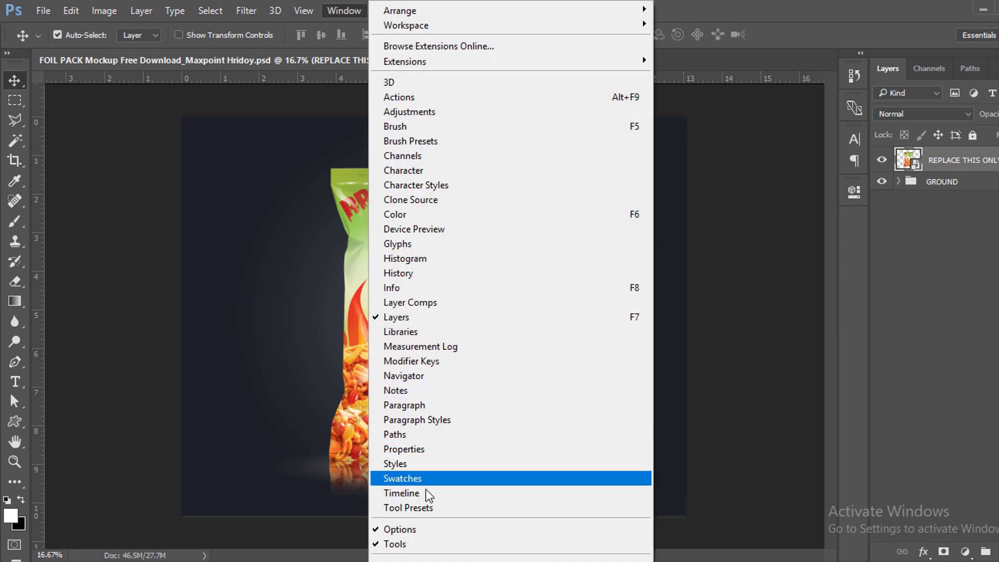
Create a frame animation in the Timeline and duplicate the bag layer twice, hiding both copies.
{"action": "left_click", "coordinate": [426, 492]}
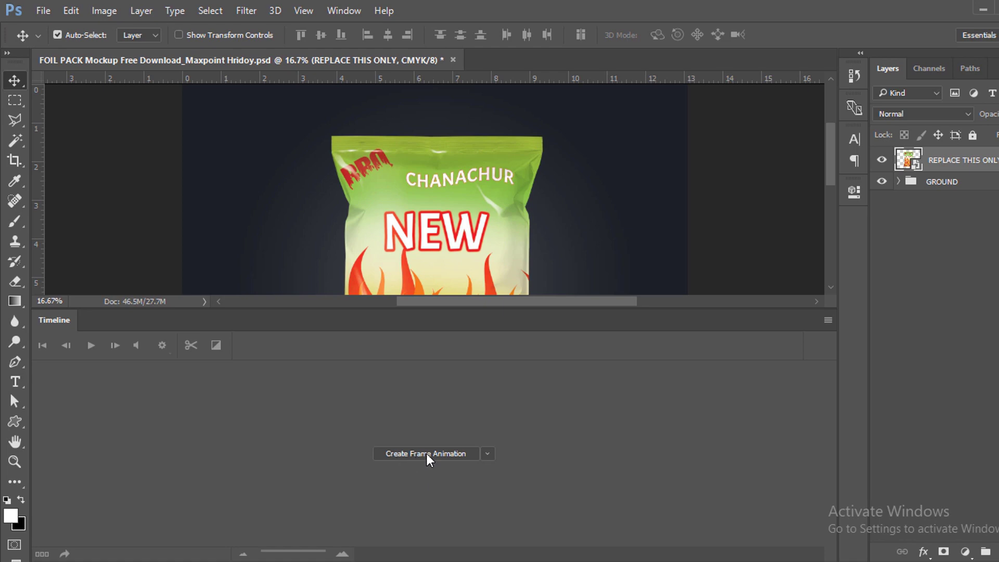
{"action": "left_click", "coordinate": [426, 454]}
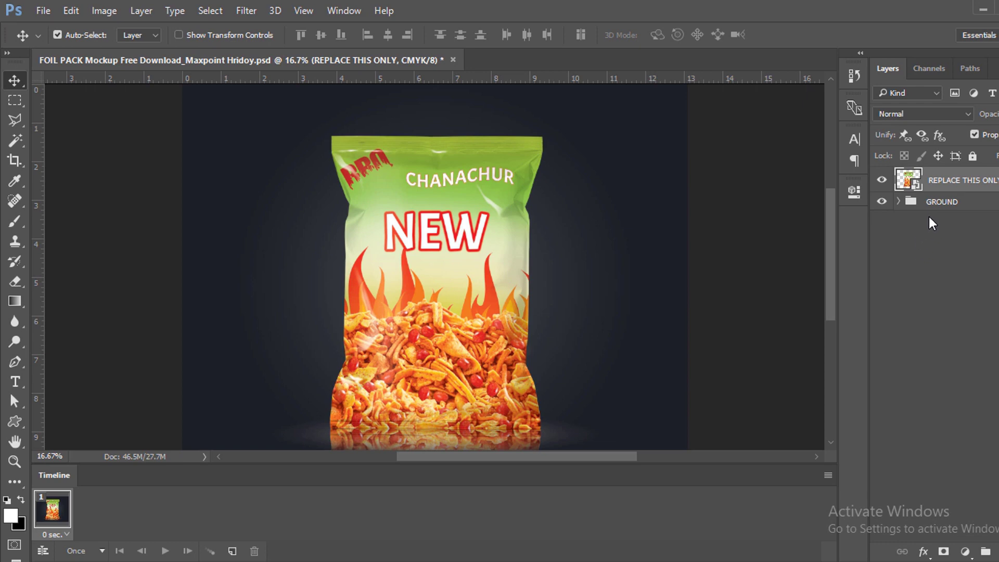
{"action": "key", "text": "ctrl+j"}
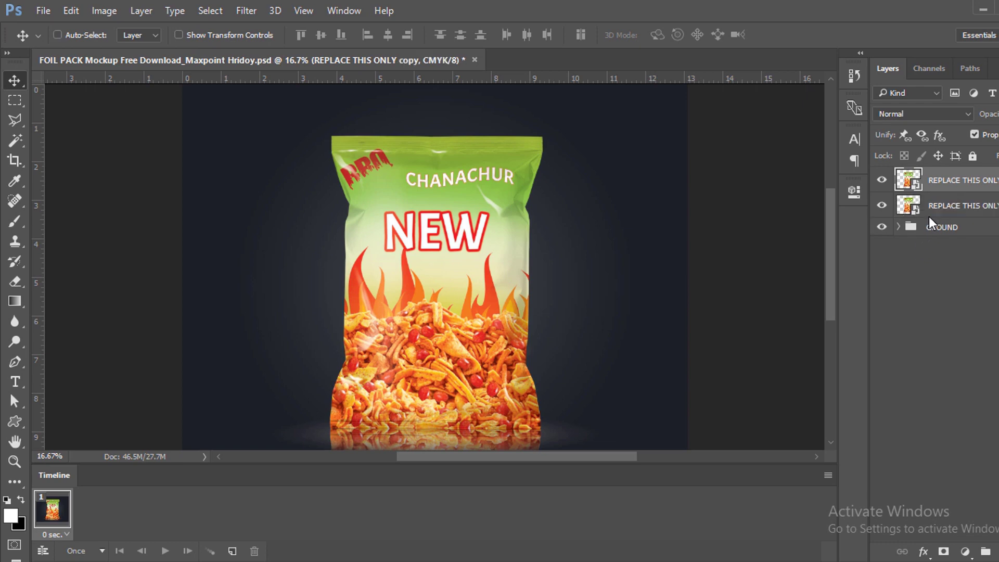
{"action": "key", "text": "ctrl+j"}
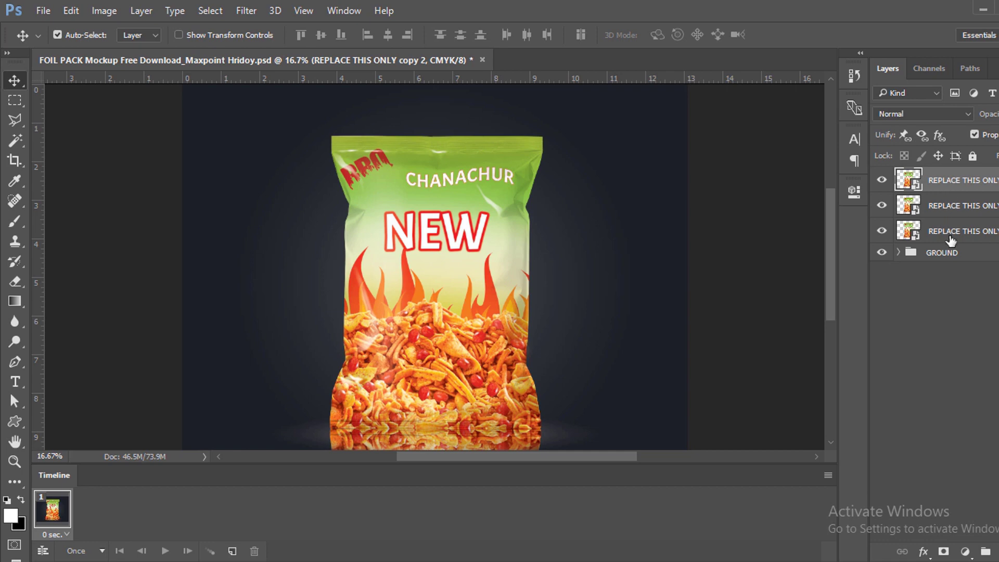
{"action": "left_click", "coordinate": [884, 231]}
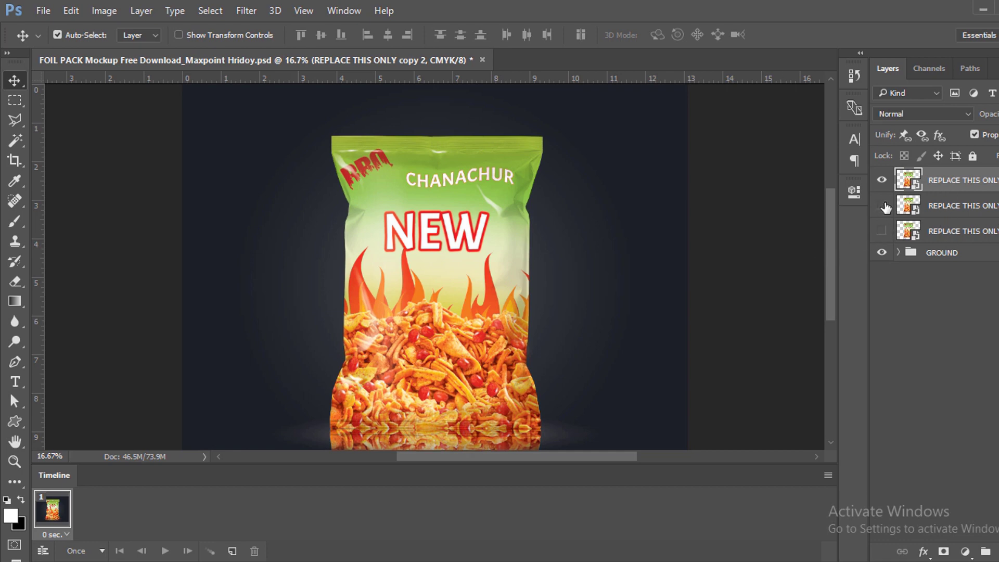
{"action": "left_click", "coordinate": [882, 205]}
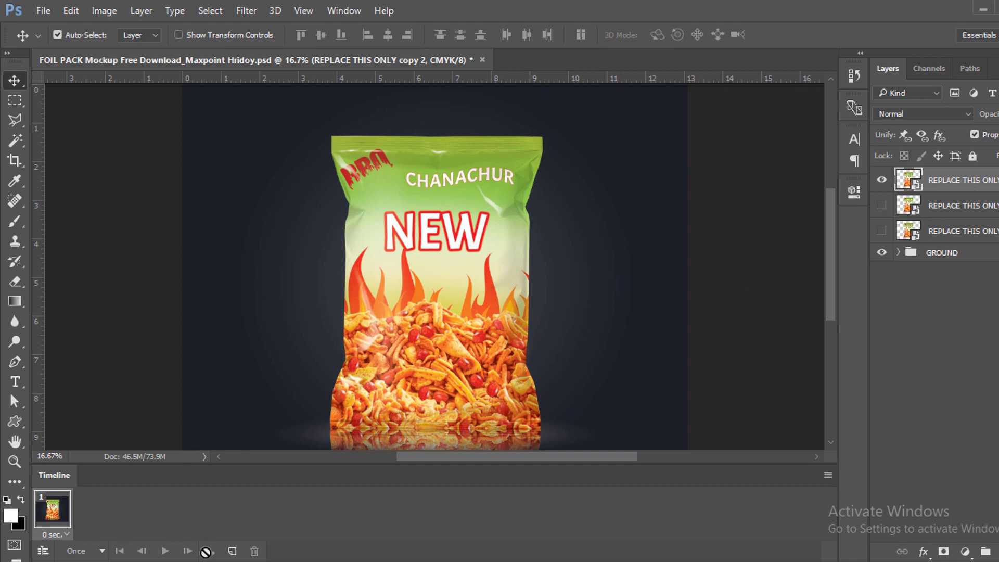
Duplicate frames until the timeline has ten, then select frame 1.
{"action": "left_click", "coordinate": [233, 551]}
{"action": "left_click", "coordinate": [233, 551]}
{"action": "left_click", "coordinate": [233, 551]}
{"action": "left_click", "coordinate": [233, 551]}
{"action": "left_click", "coordinate": [233, 551]}
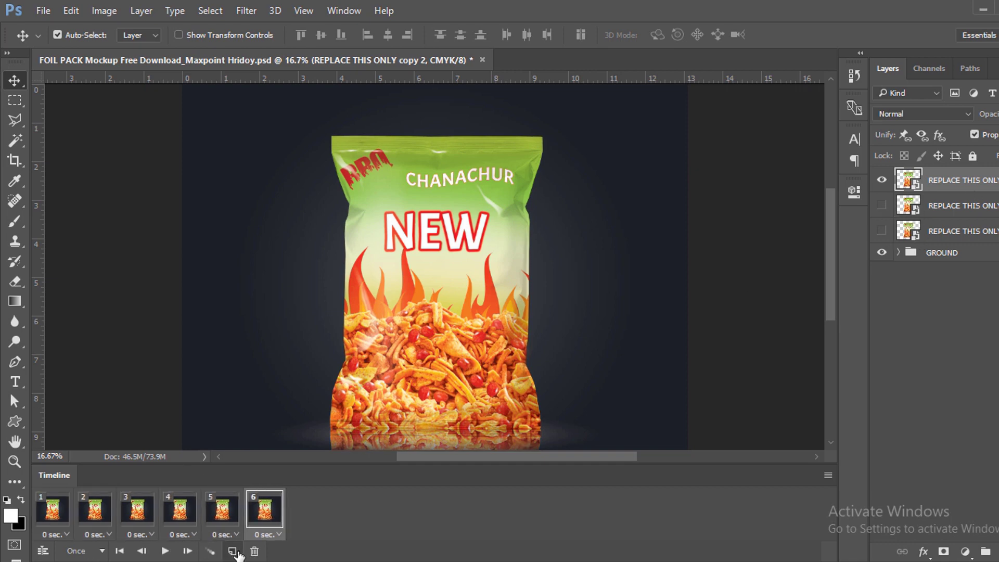
{"action": "left_click", "coordinate": [233, 551]}
{"action": "left_click", "coordinate": [233, 551]}
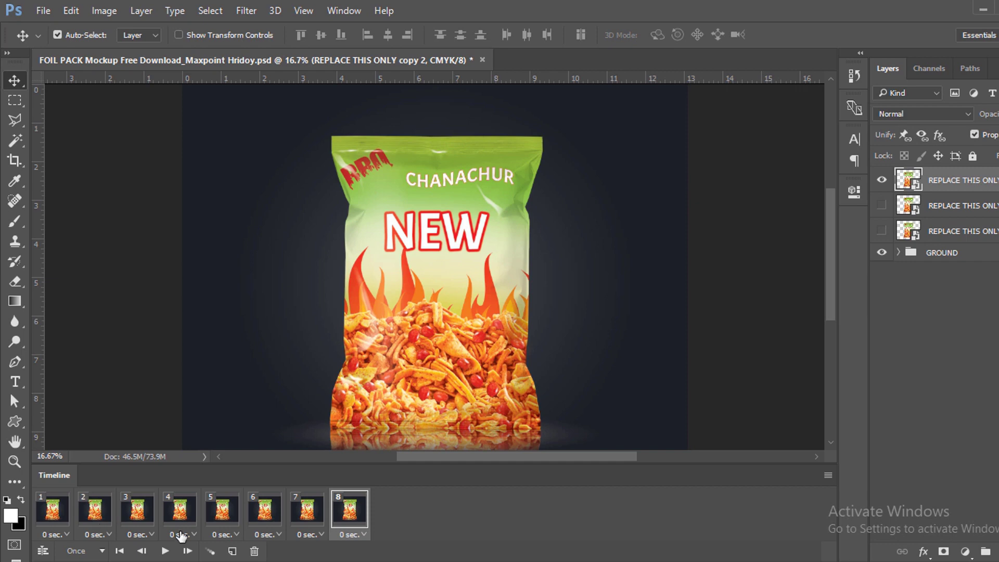
{"action": "left_click", "coordinate": [232, 552]}
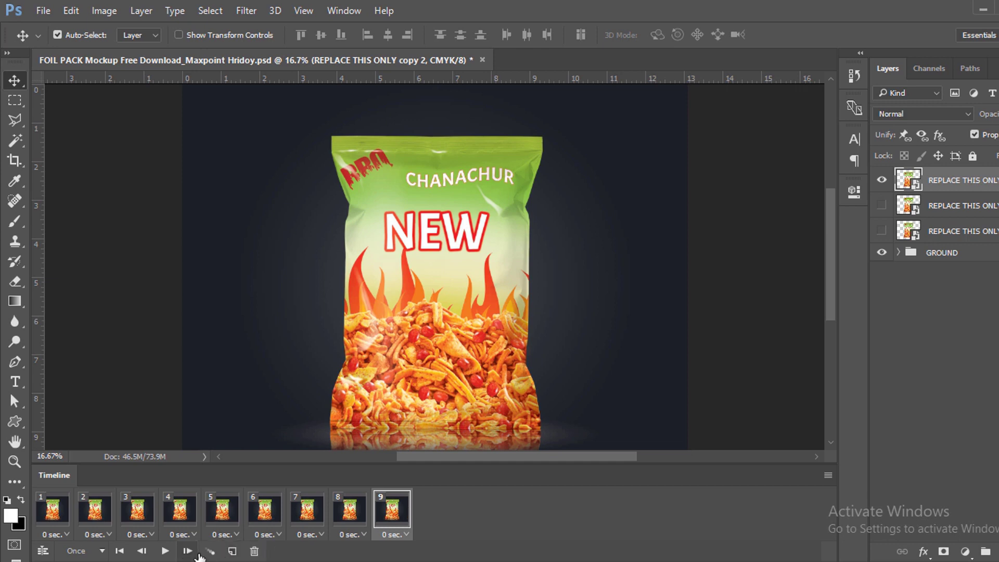
{"action": "left_click", "coordinate": [233, 552]}
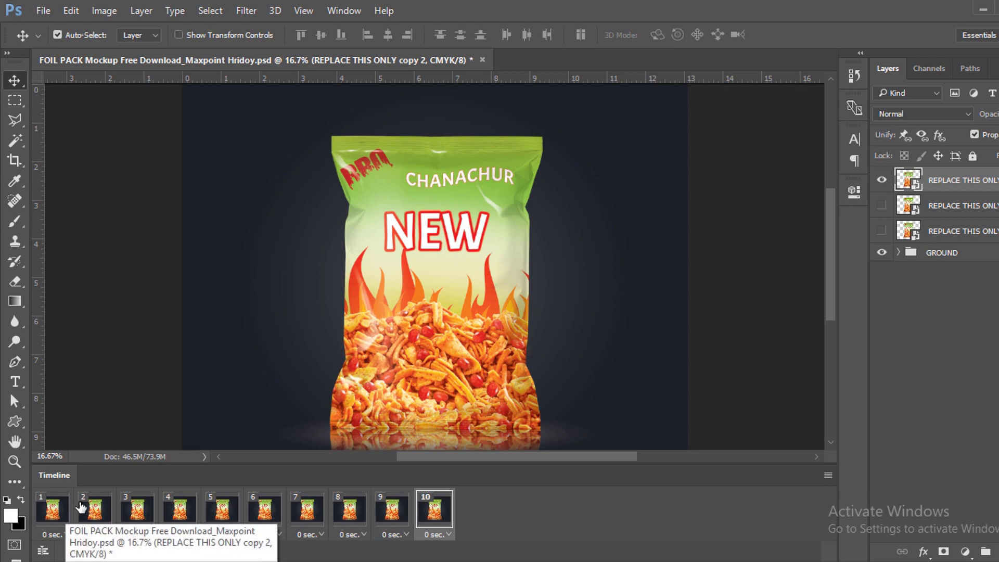
{"action": "left_click", "coordinate": [311, 514]}
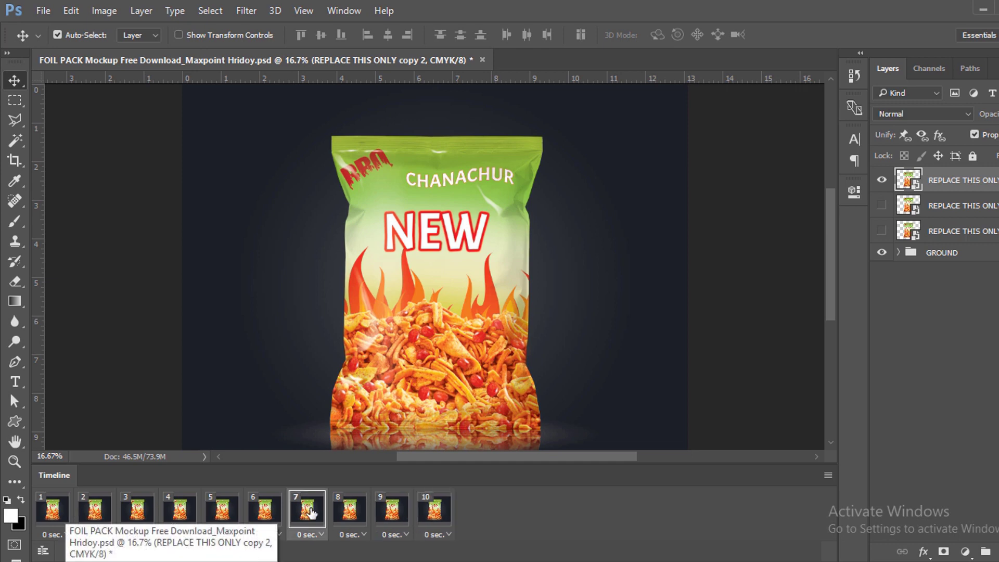
{"action": "left_click", "coordinate": [56, 520]}
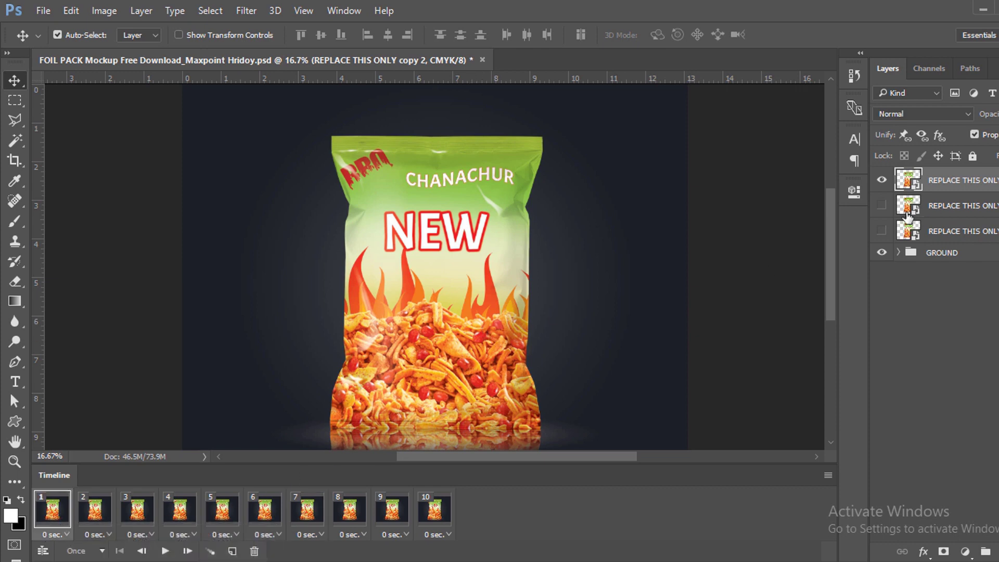
Rotate the top REPLACE THIS ONLY bag copy about 11° to the left in frame 1.
{"action": "left_click", "coordinate": [882, 180]}
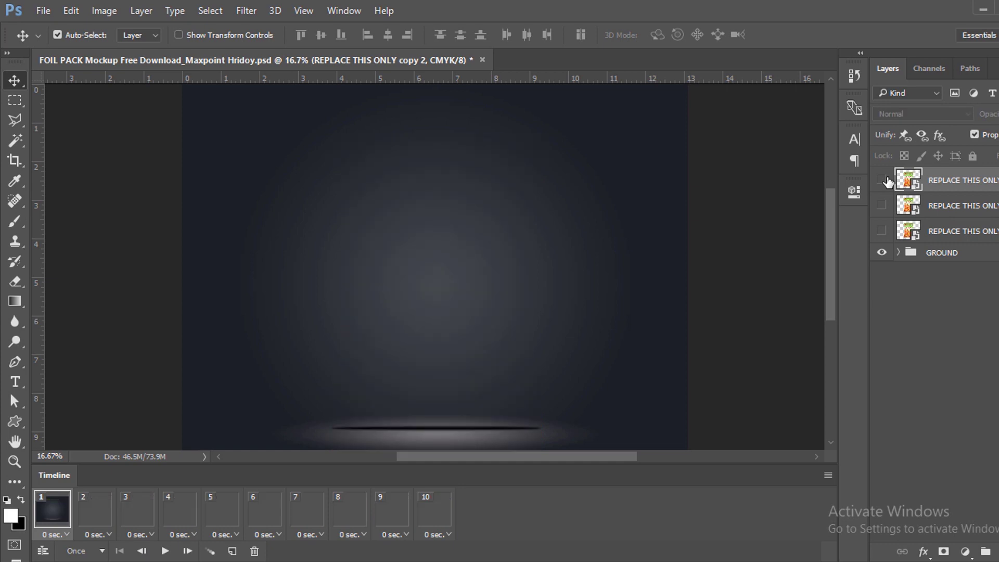
{"action": "left_click", "coordinate": [882, 181]}
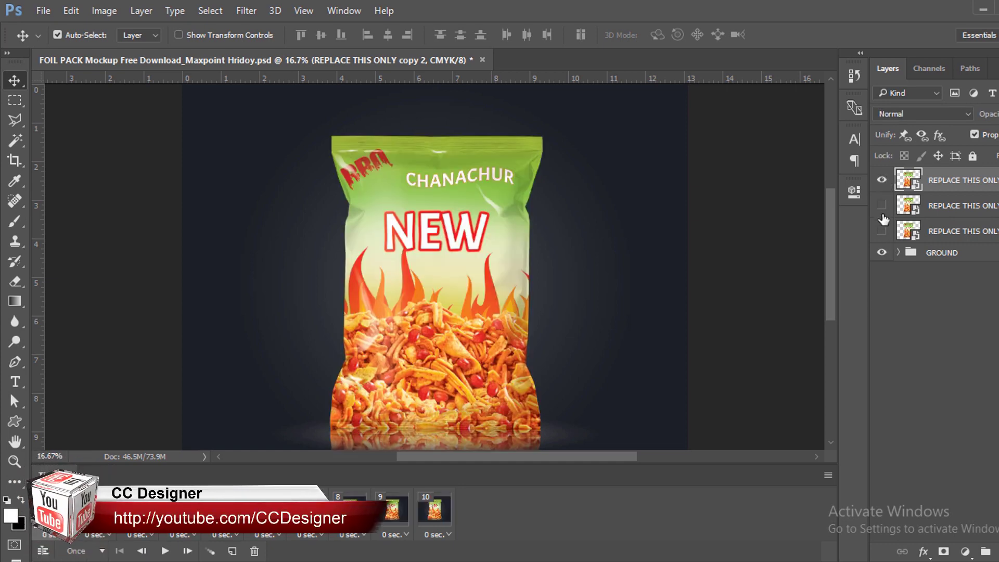
{"action": "left_click", "coordinate": [882, 181]}
{"action": "left_click", "coordinate": [883, 180]}
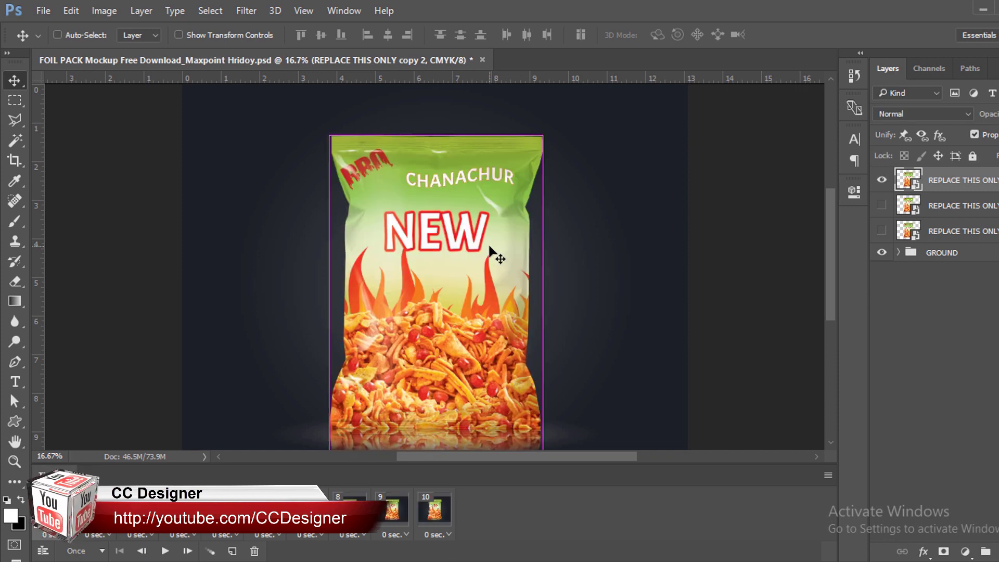
{"action": "key", "text": "ctrl+t"}
{"action": "left_click_drag", "start_coordinate": [587, 160], "coordinate": [571, 136]}
{"action": "key", "text": "Return"}
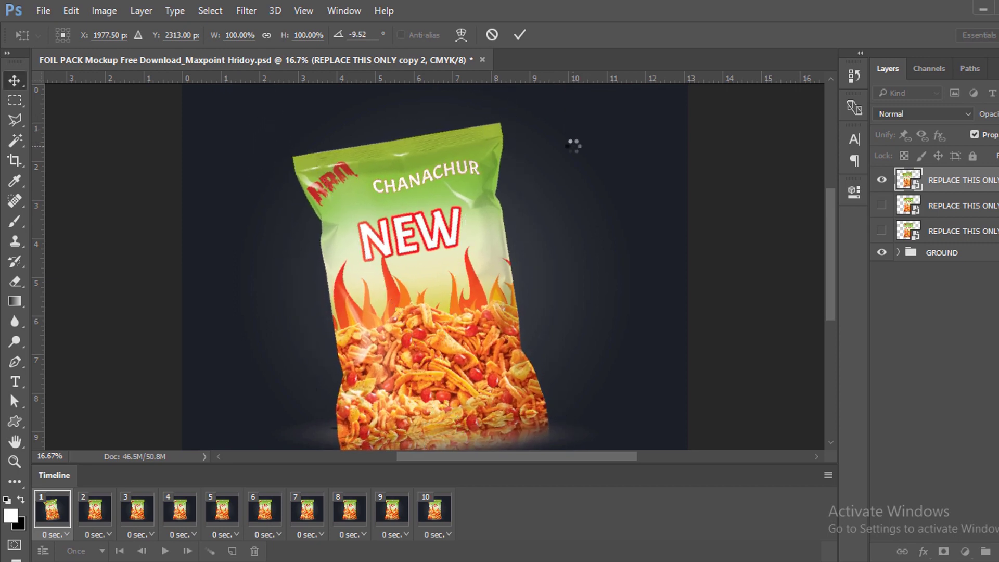
{"action": "left_click", "coordinate": [102, 514]}
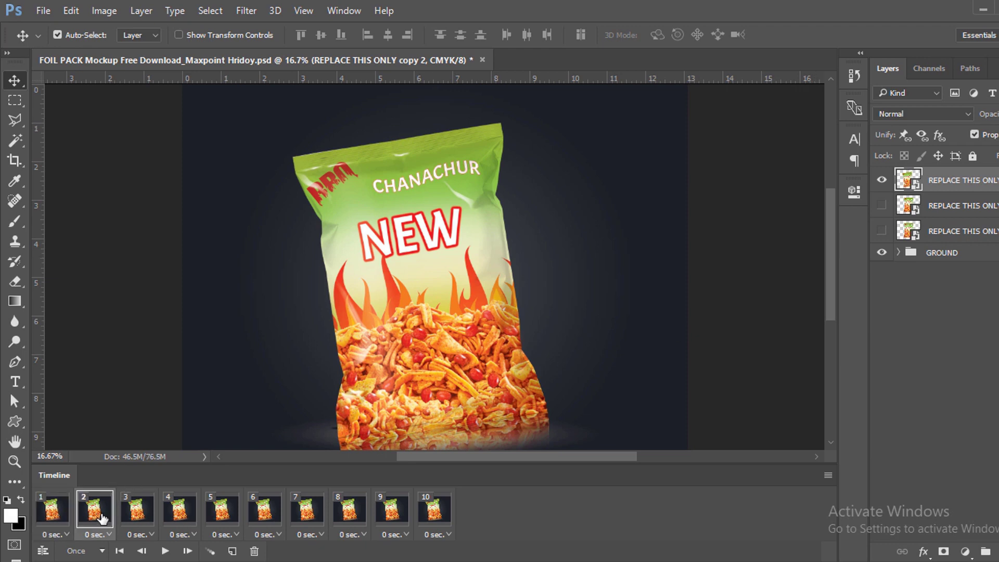
In frame 2, show only the second bag copy and rotate it about 11.63° right.
{"action": "left_click", "coordinate": [882, 180]}
{"action": "left_click", "coordinate": [882, 206]}
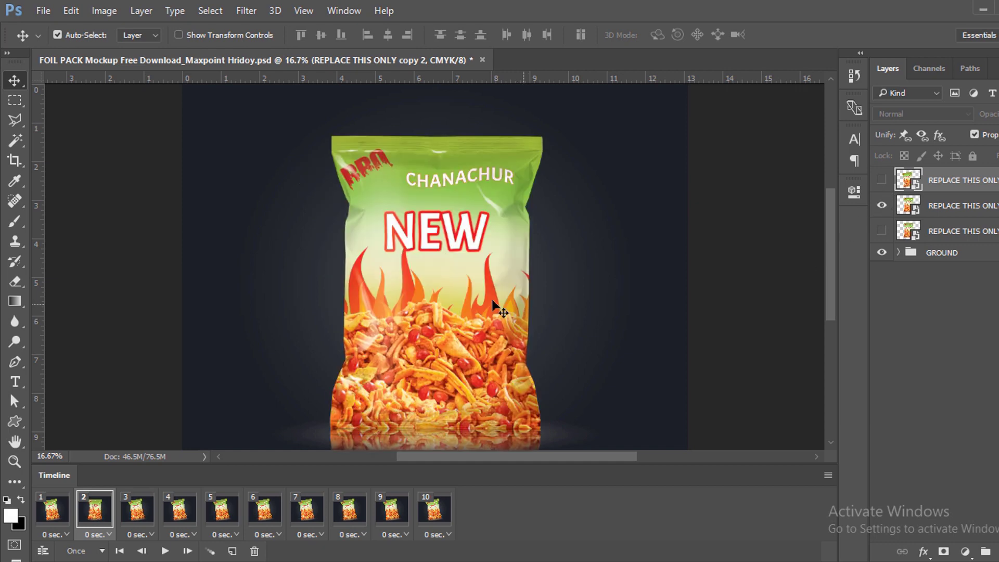
{"action": "key", "text": "ctrl"}
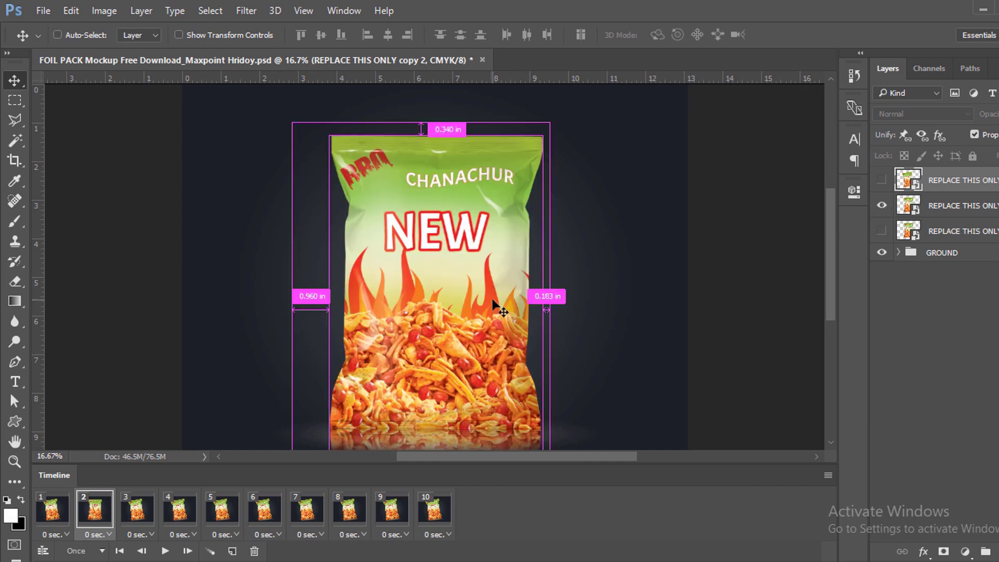
{"action": "key", "text": "ctrl"}
{"action": "key", "text": "ctrl"}
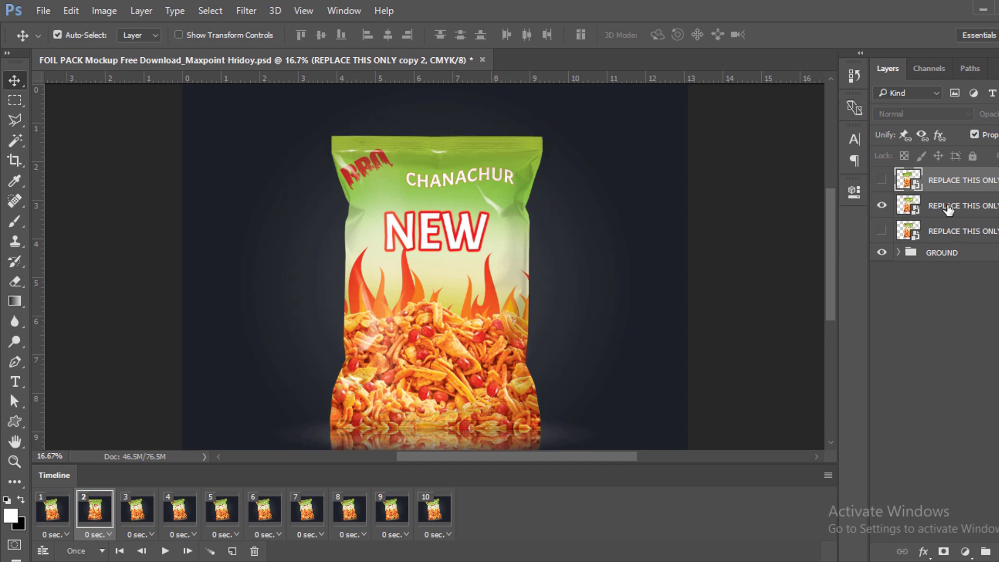
{"action": "left_click", "coordinate": [943, 206]}
{"action": "key", "text": "ctrl+t"}
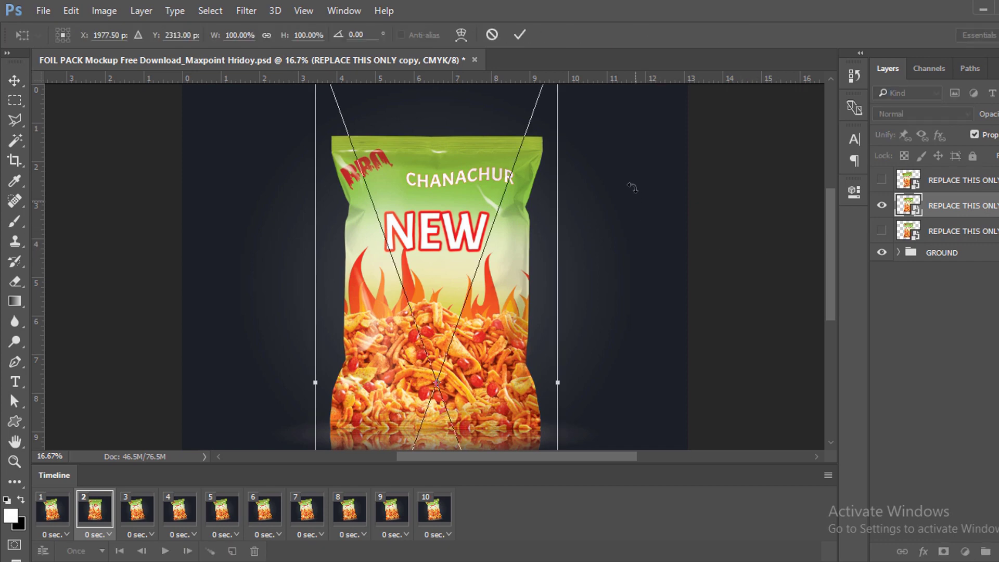
{"action": "left_click_drag", "start_coordinate": [632, 187], "coordinate": [657, 224]}
{"action": "key", "text": "Return"}
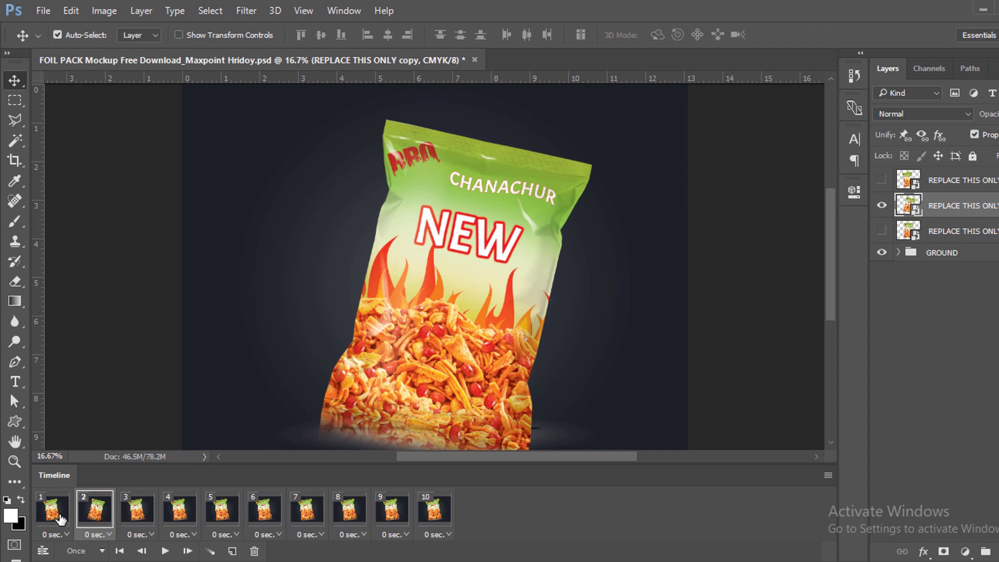
Set frames 3–6 to single bag poses, showing the right-tilted copy in frames 4 and 6.
{"action": "left_click", "coordinate": [139, 513]}
{"action": "left_click", "coordinate": [179, 512]}
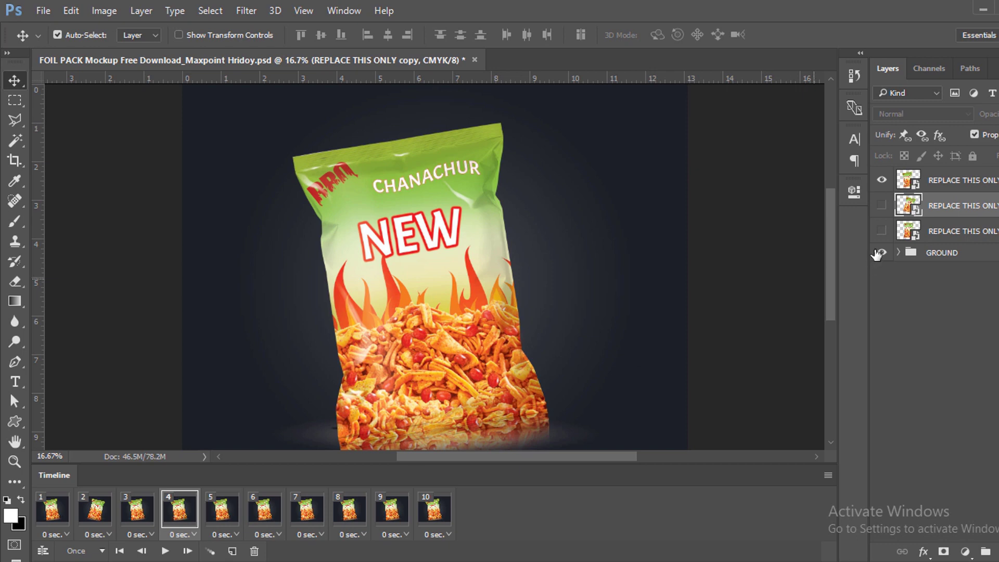
{"action": "left_click", "coordinate": [882, 205]}
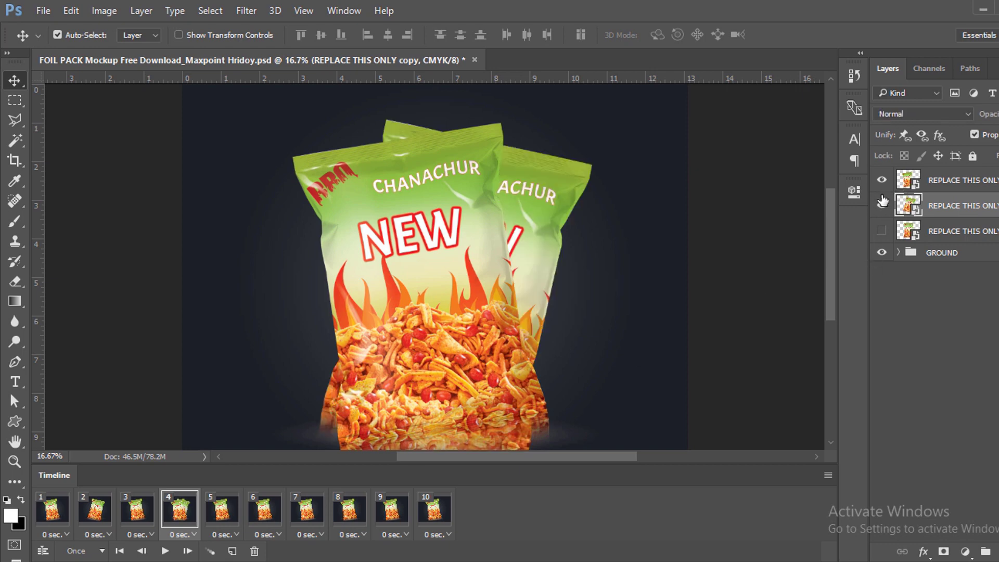
{"action": "left_click", "coordinate": [882, 180]}
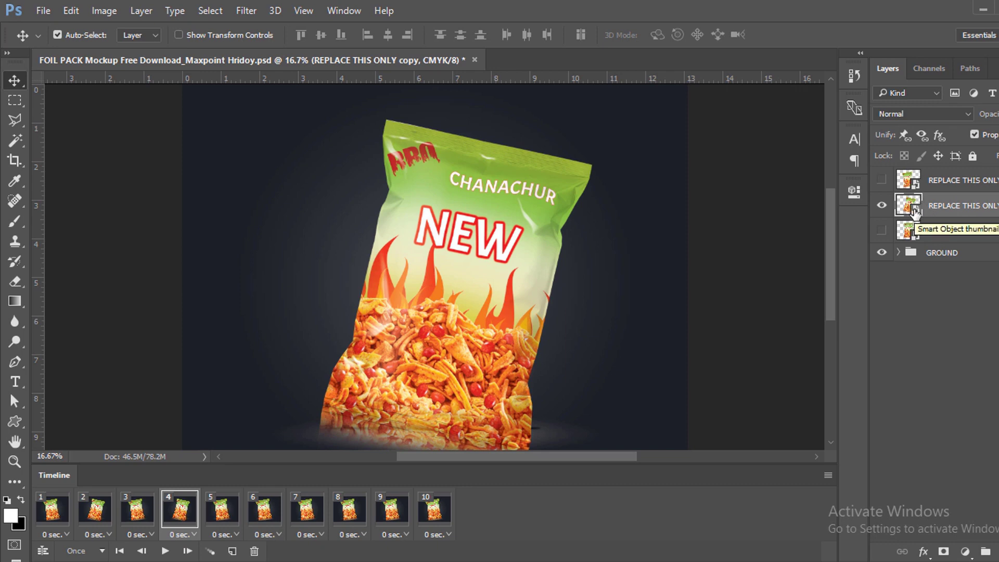
{"action": "left_click", "coordinate": [52, 512]}
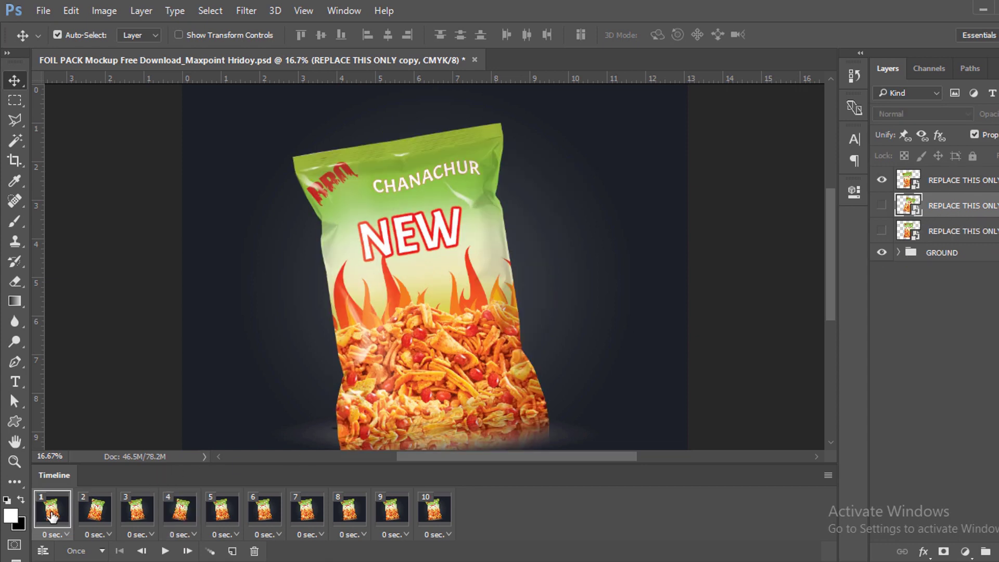
{"action": "left_click", "coordinate": [94, 513]}
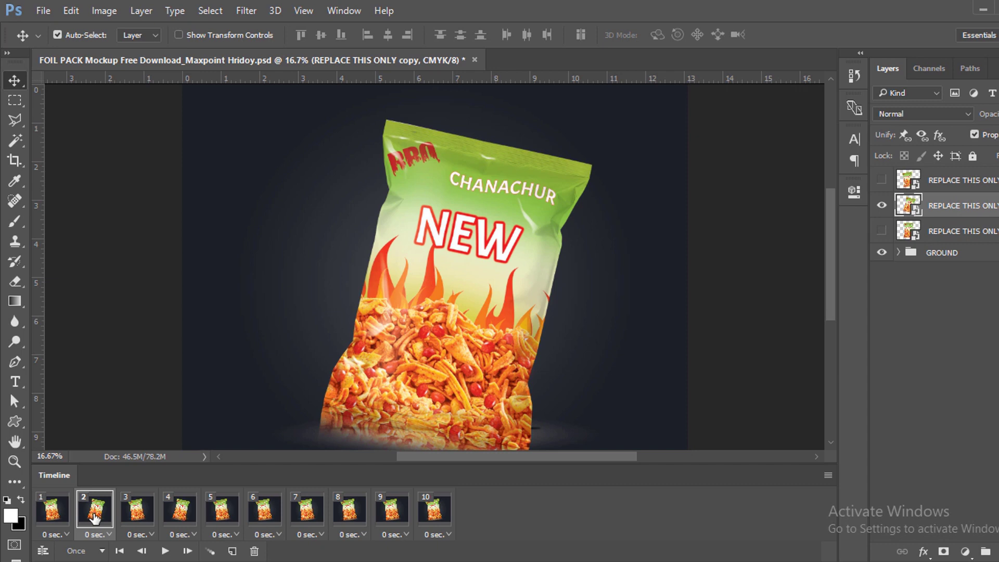
{"action": "left_click", "coordinate": [135, 513]}
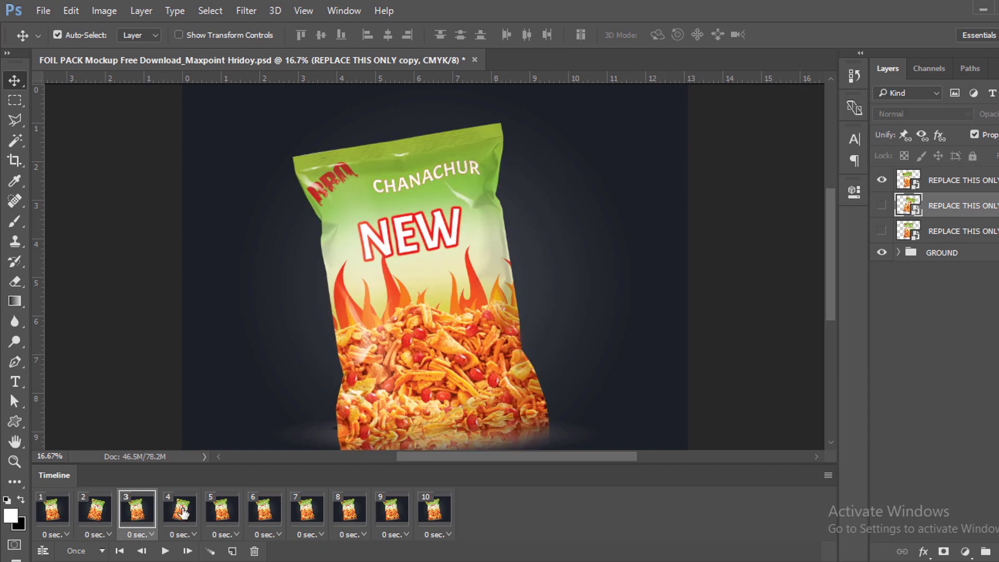
{"action": "left_click", "coordinate": [184, 514]}
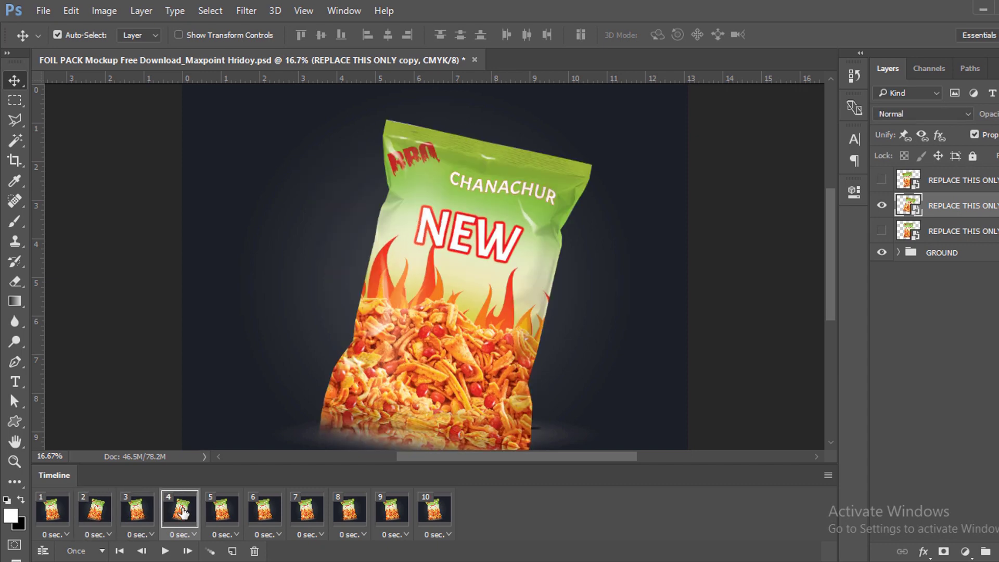
{"action": "left_click", "coordinate": [225, 513]}
{"action": "left_click", "coordinate": [265, 513]}
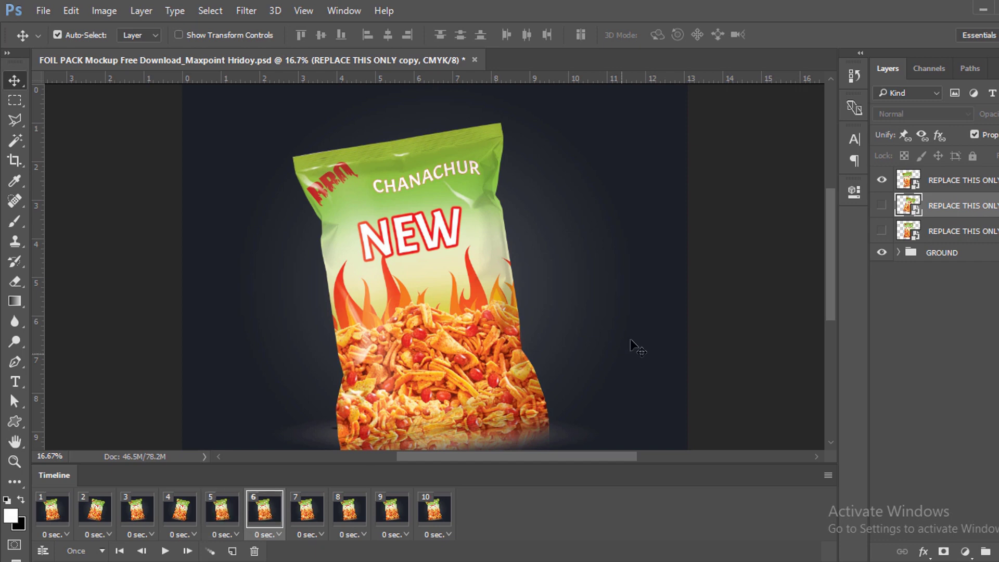
{"action": "left_click", "coordinate": [881, 206]}
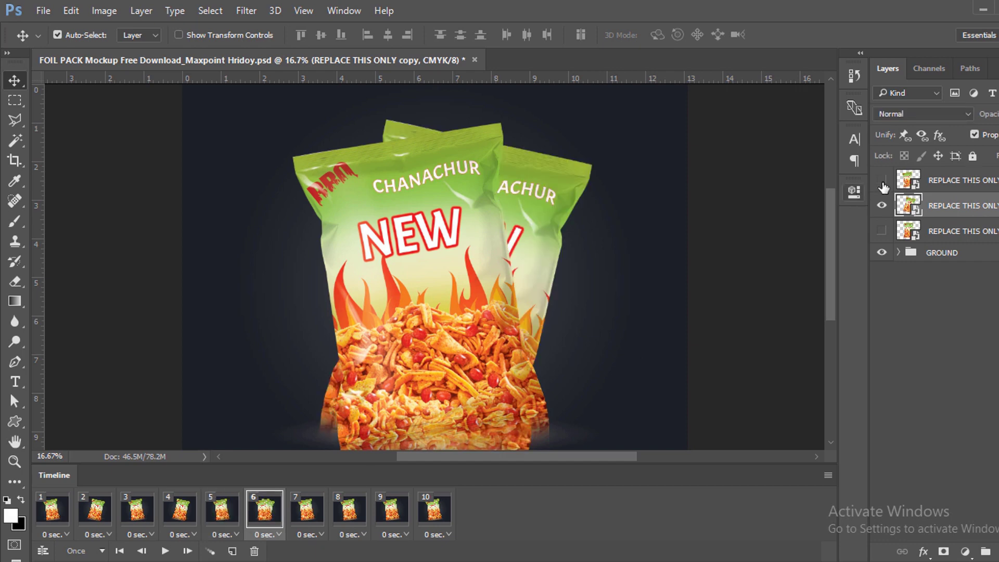
{"action": "left_click", "coordinate": [882, 182]}
Show only the upright bag in frames 8–10, then play the animation to check.
{"action": "left_click", "coordinate": [309, 515]}
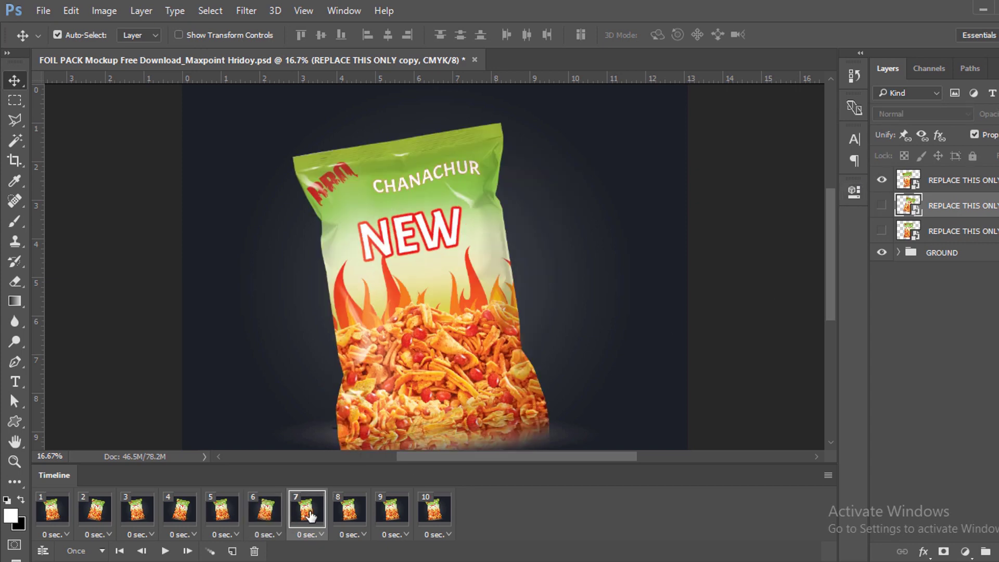
{"action": "left_click", "coordinate": [351, 513]}
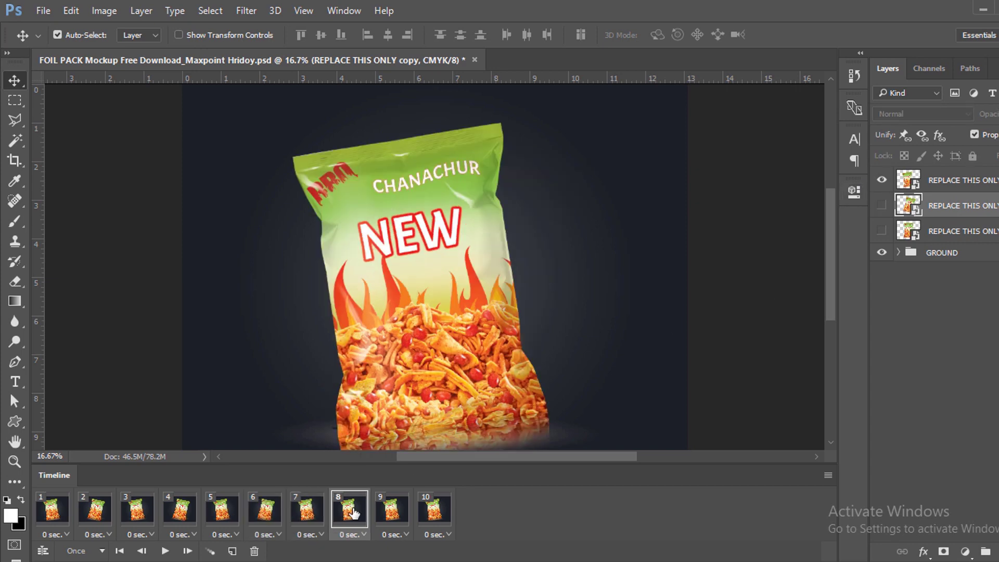
{"action": "left_click", "coordinate": [879, 202]}
{"action": "left_click", "coordinate": [882, 181]}
{"action": "left_click", "coordinate": [882, 231]}
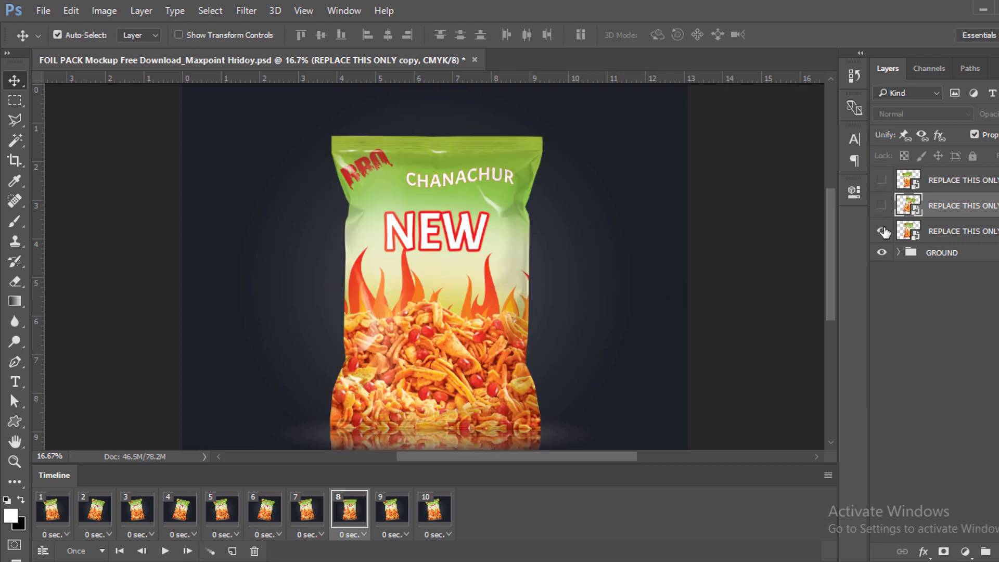
{"action": "left_click", "coordinate": [391, 510]}
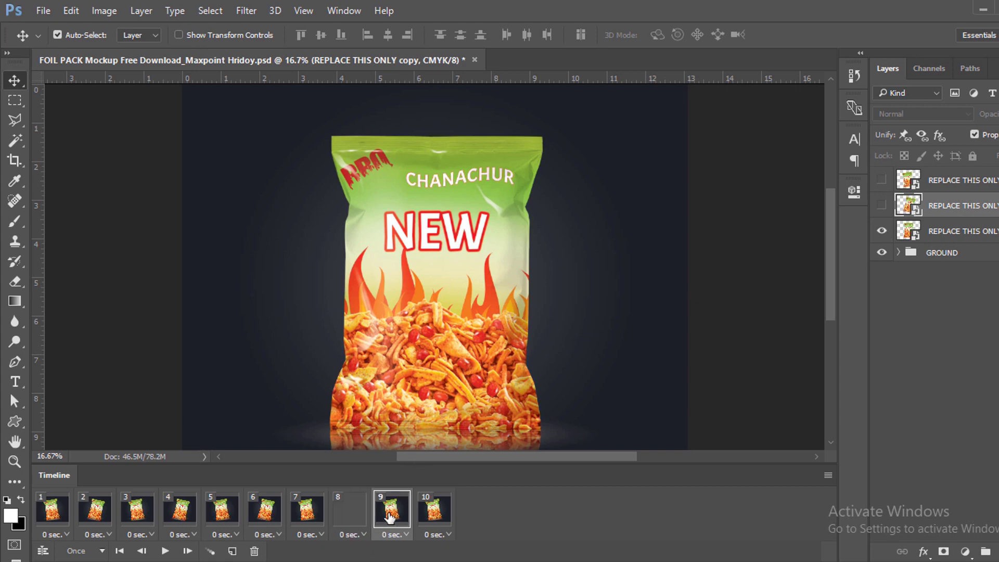
{"action": "left_click", "coordinate": [881, 180]}
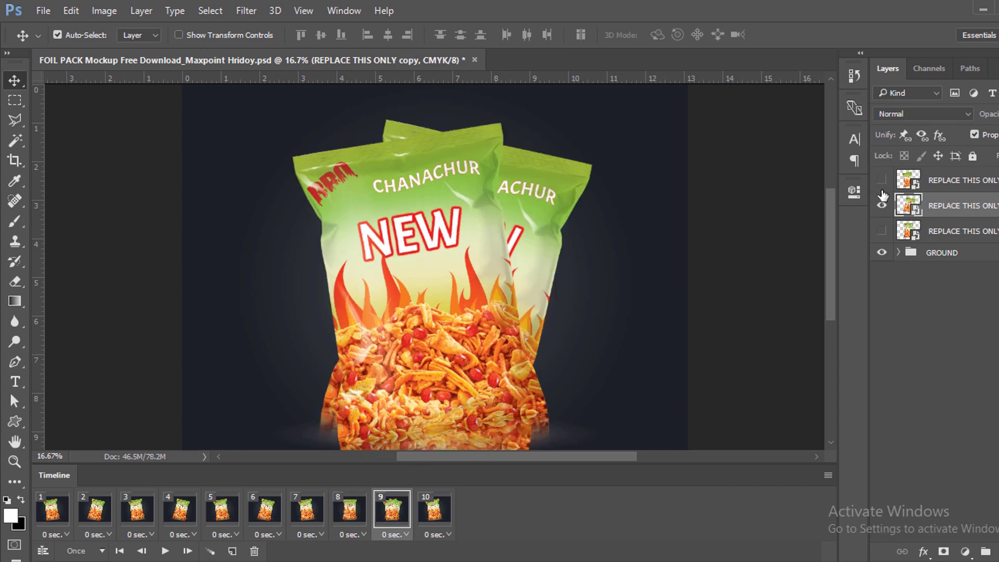
{"action": "left_click", "coordinate": [881, 205]}
{"action": "left_click", "coordinate": [882, 230]}
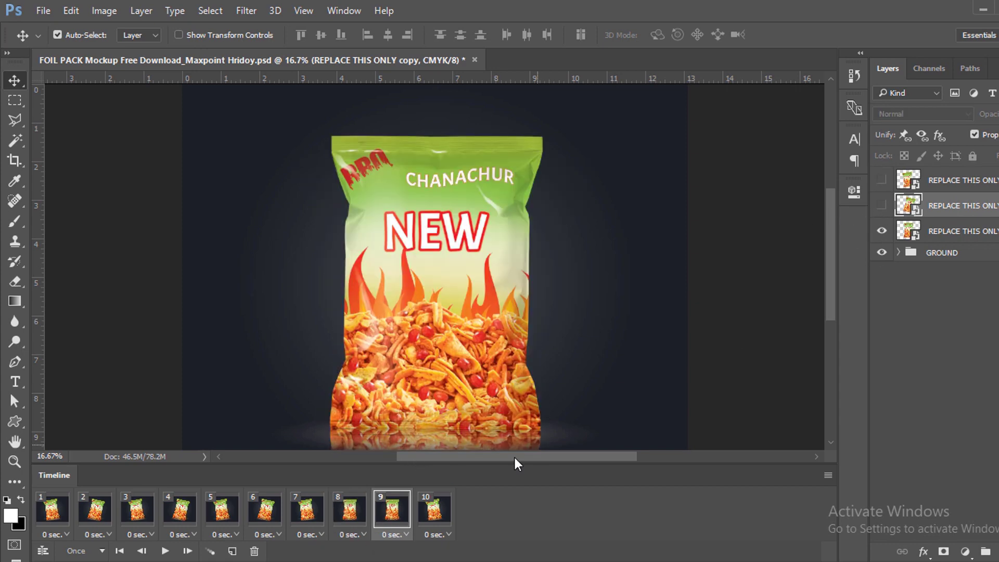
{"action": "left_click", "coordinate": [447, 514]}
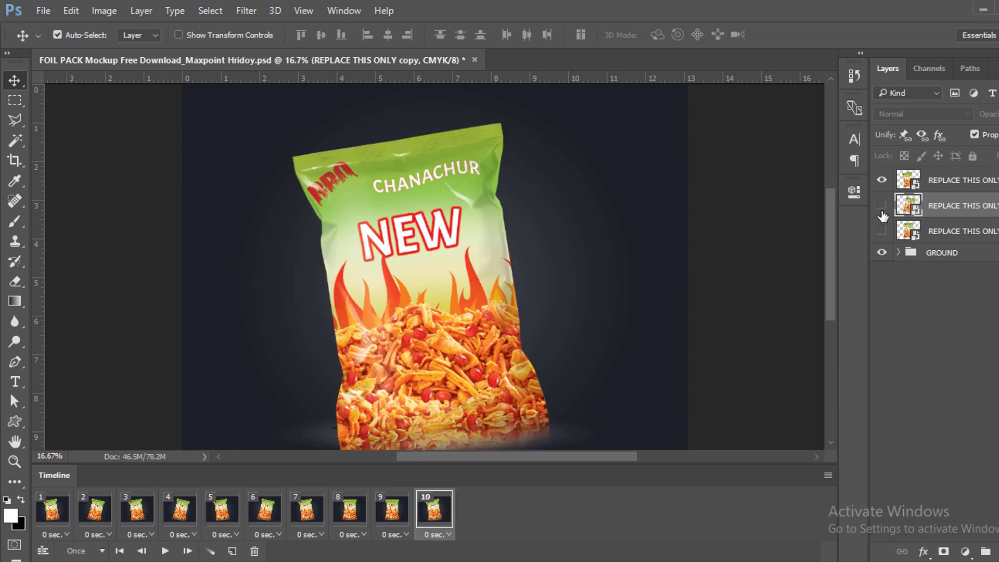
{"action": "left_click", "coordinate": [881, 180]}
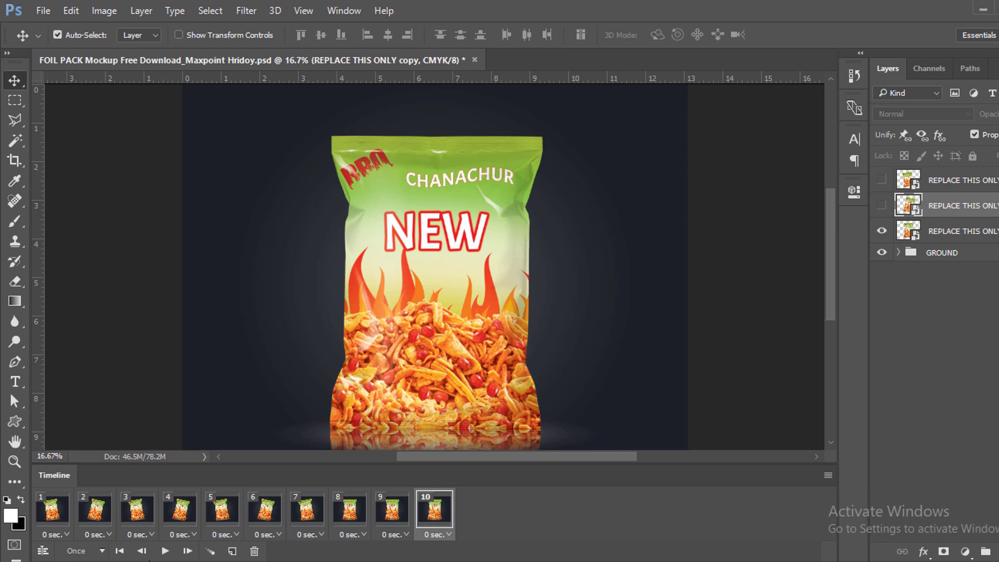
{"action": "left_click", "coordinate": [165, 551]}
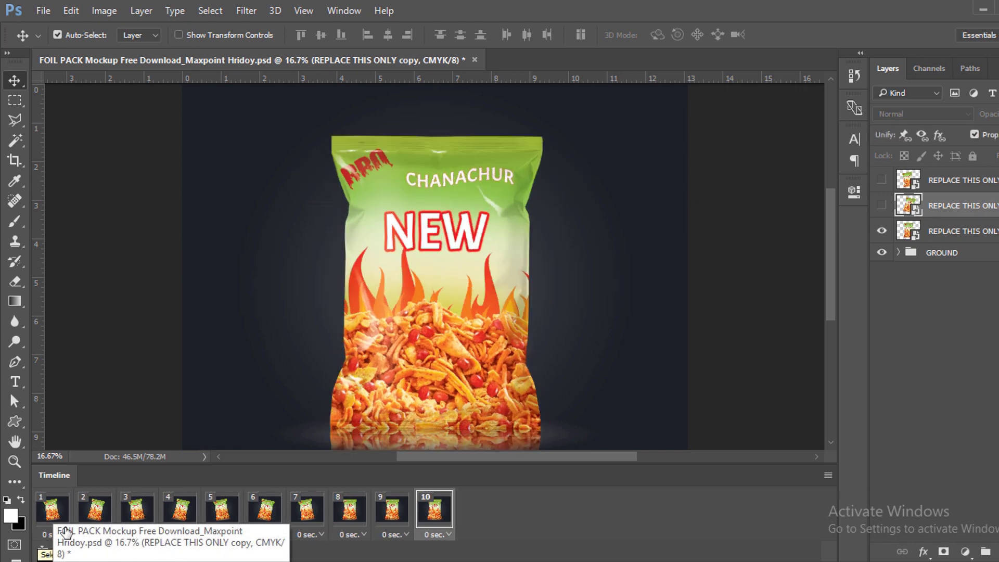
Set the frame delay of frames 1 through 10 to 0.1 seconds each.
{"action": "left_click", "coordinate": [46, 535]}
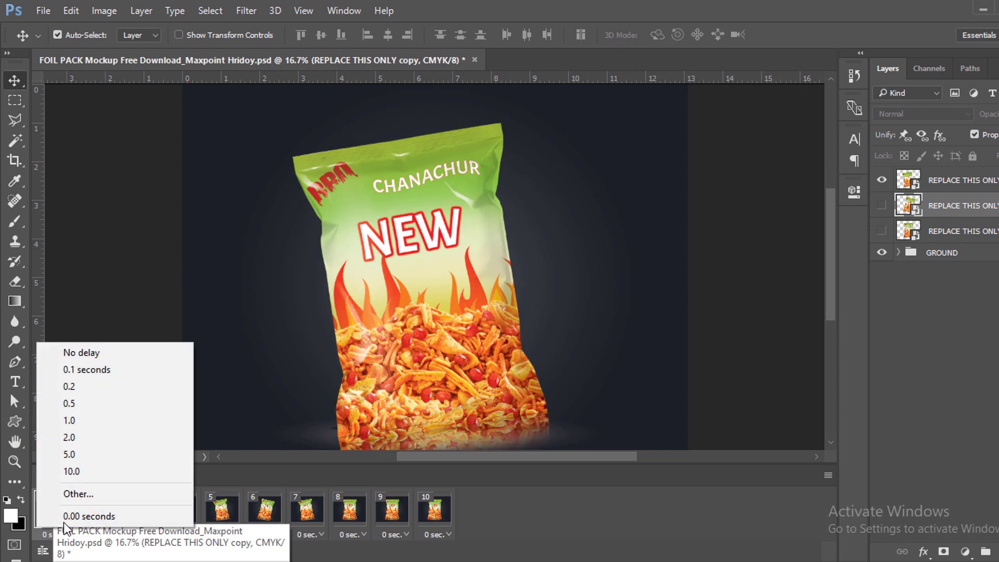
{"action": "left_click", "coordinate": [132, 370]}
{"action": "left_click", "coordinate": [105, 536]}
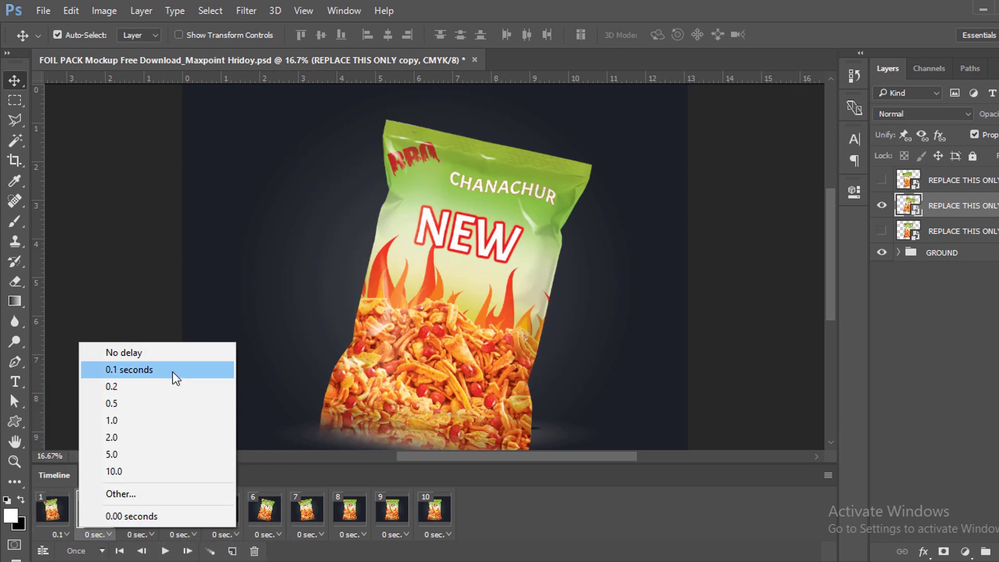
{"action": "left_click", "coordinate": [173, 371]}
{"action": "left_click", "coordinate": [146, 535]}
{"action": "left_click", "coordinate": [189, 535]}
{"action": "left_click", "coordinate": [245, 370]}
{"action": "left_click", "coordinate": [231, 535]}
{"action": "left_click", "coordinate": [287, 370]}
{"action": "left_click", "coordinate": [273, 534]}
{"action": "left_click", "coordinate": [300, 369]}
{"action": "left_click", "coordinate": [315, 535]}
{"action": "left_click", "coordinate": [359, 369]}
{"action": "left_click", "coordinate": [358, 534]}
{"action": "left_click", "coordinate": [401, 370]}
{"action": "left_click", "coordinate": [400, 535]}
{"action": "left_click", "coordinate": [443, 535]}
{"action": "left_click", "coordinate": [484, 369]}
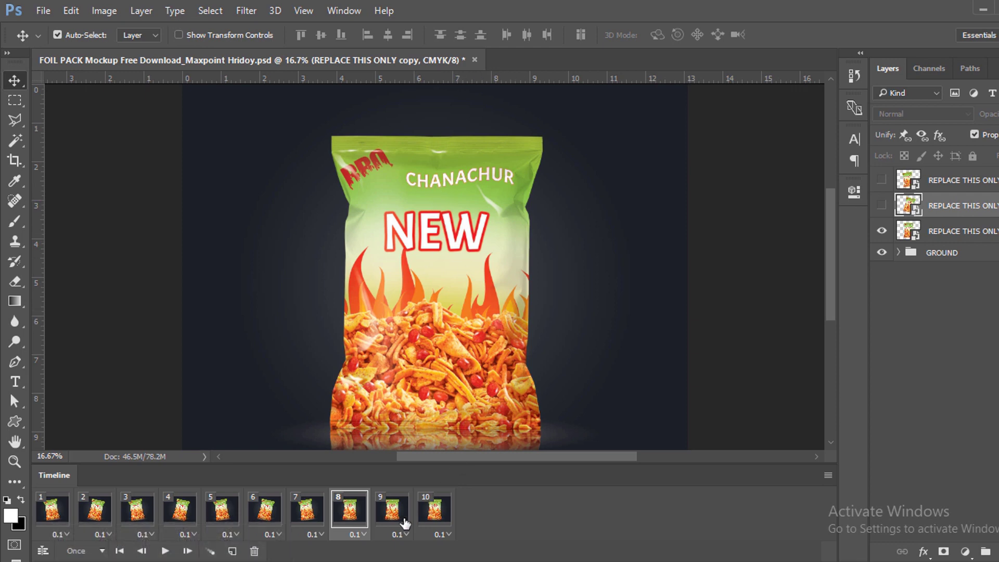
Review the bag poses in frames 4, 5 and 8 and play the animation.
{"action": "left_click", "coordinate": [196, 513]}
{"action": "left_click", "coordinate": [223, 512]}
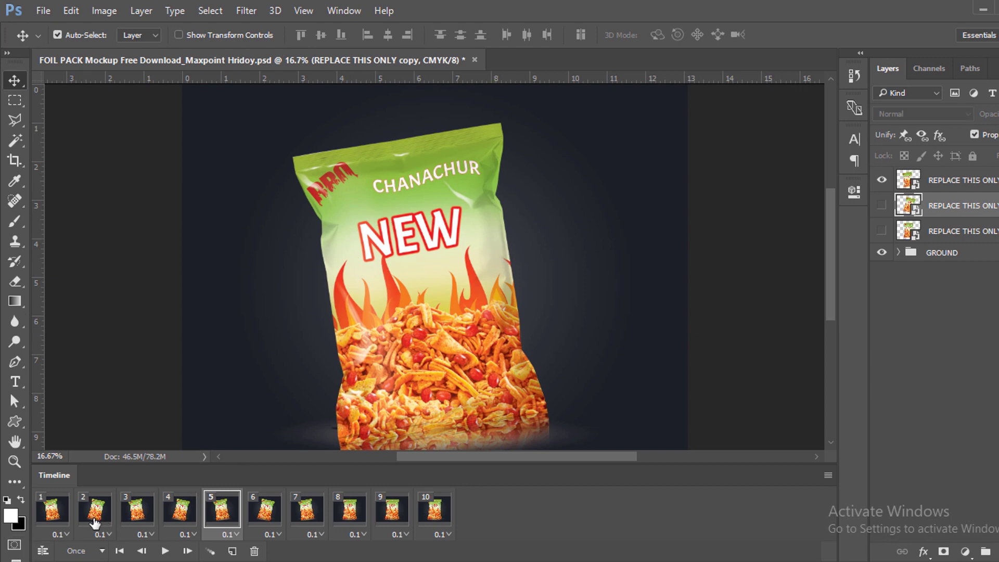
{"action": "left_click", "coordinate": [179, 512]}
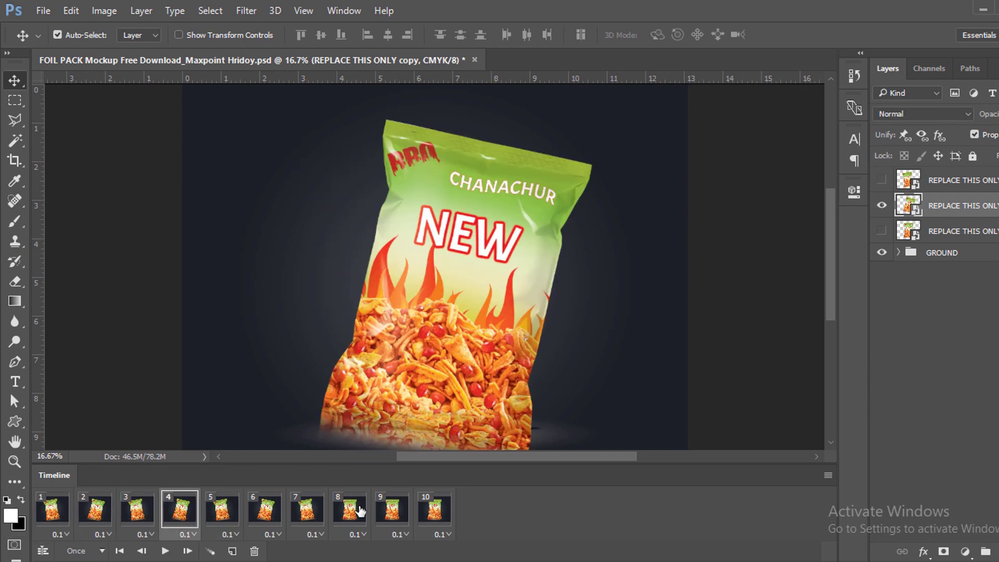
{"action": "left_click", "coordinate": [356, 513]}
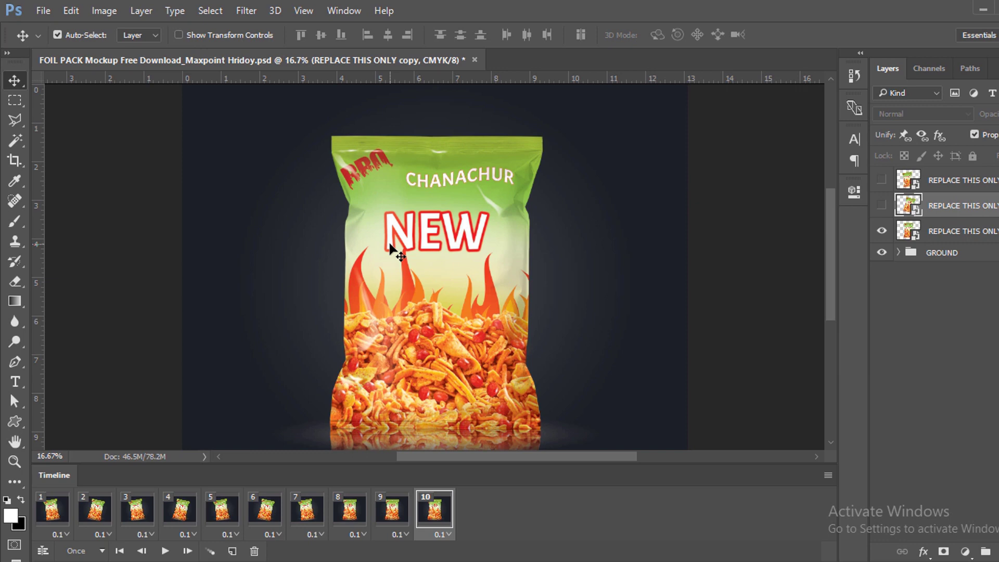
{"action": "left_click", "coordinate": [166, 551]}
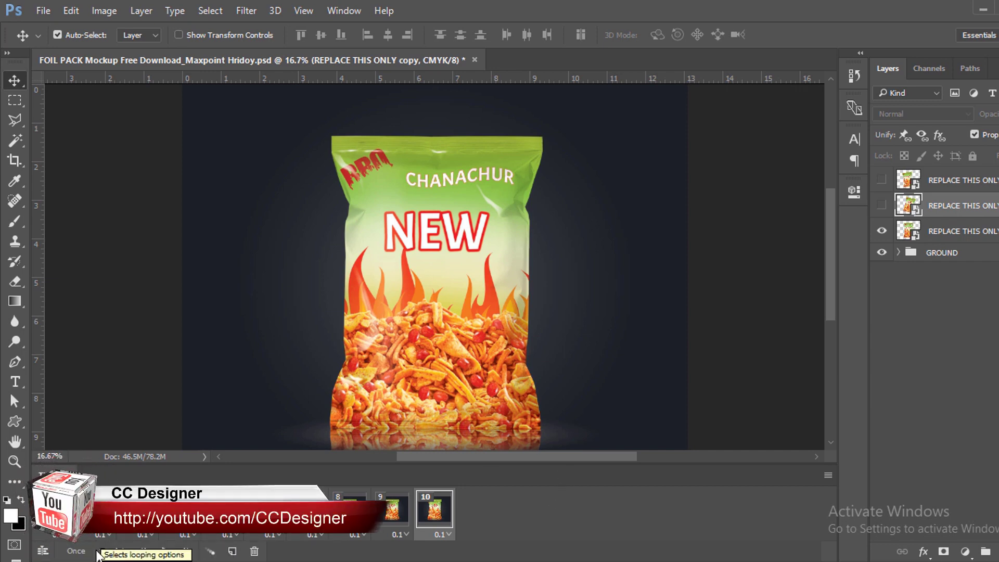
Change looping from Once to Forever, then play and stop the preview.
{"action": "left_click", "coordinate": [103, 551]}
{"action": "left_click", "coordinate": [78, 513]}
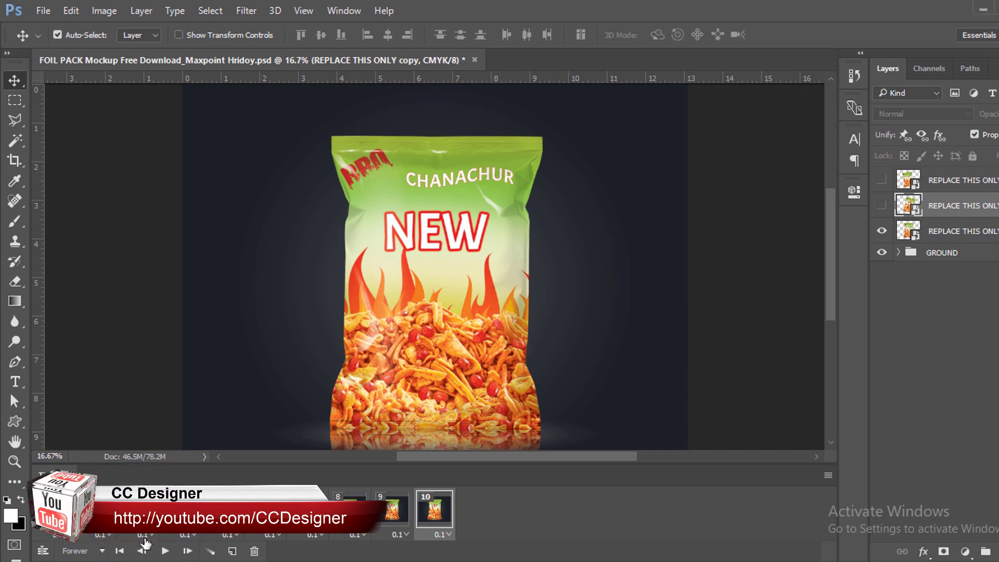
{"action": "left_click", "coordinate": [165, 550]}
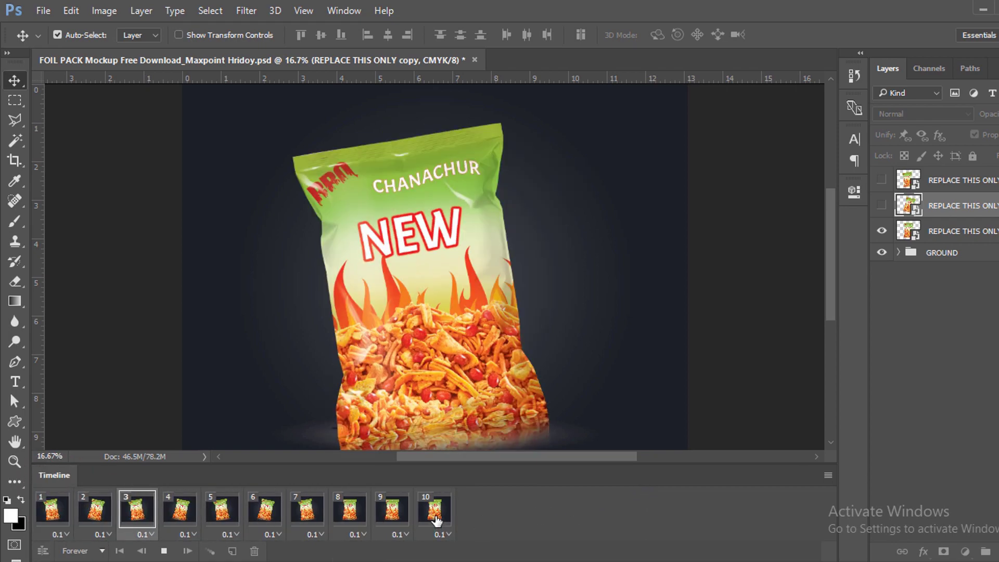
{"action": "left_click", "coordinate": [436, 520]}
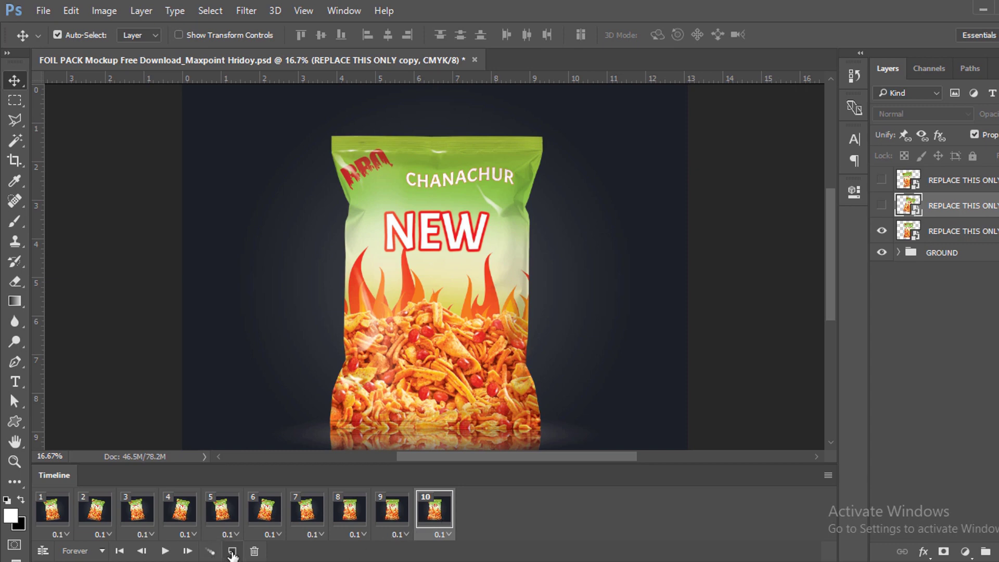
Preview the twelve-frame, 0.1-second-per-frame looping bag animation, then stop playback.
{"action": "left_click", "coordinate": [166, 552]}
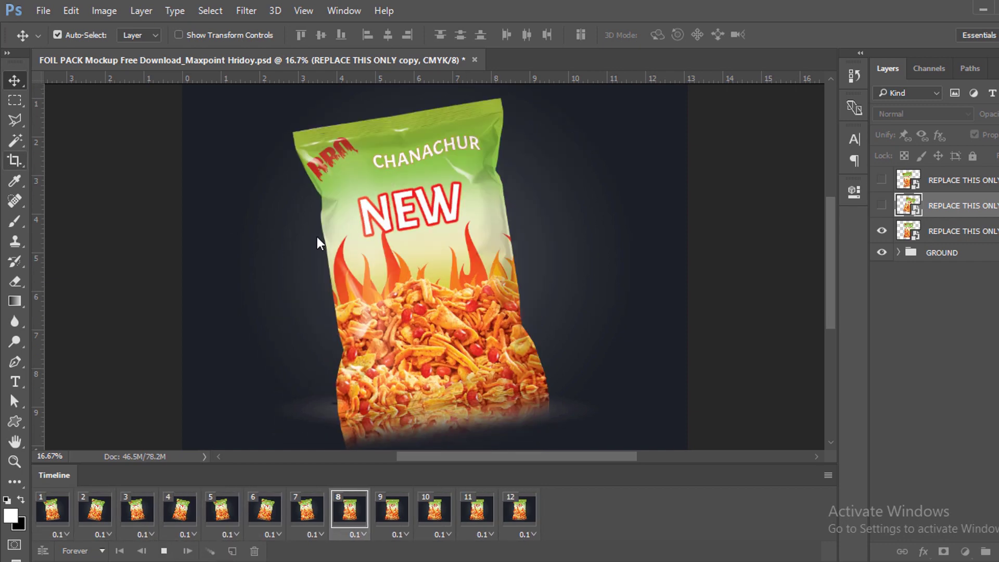
{"action": "left_click", "coordinate": [163, 551]}
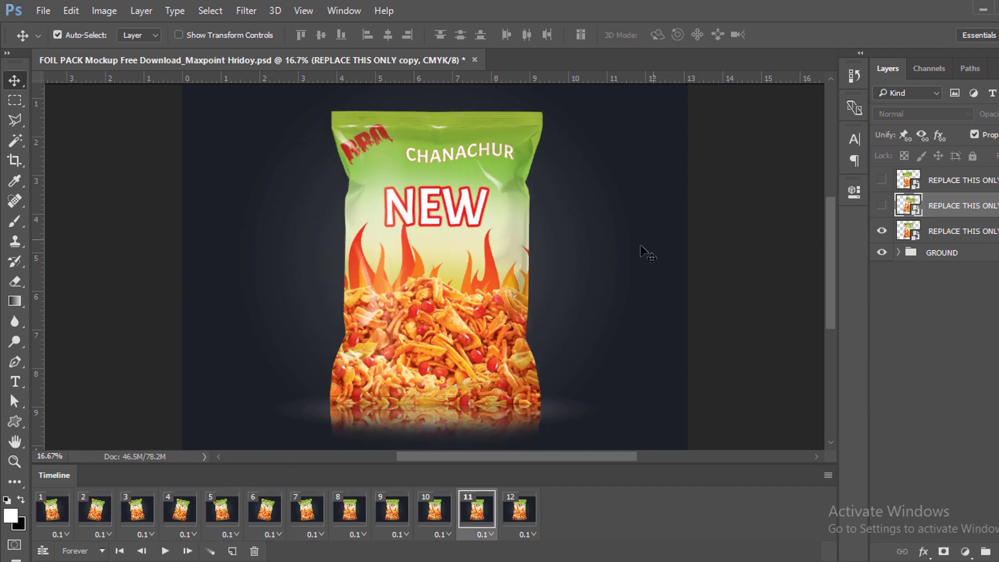